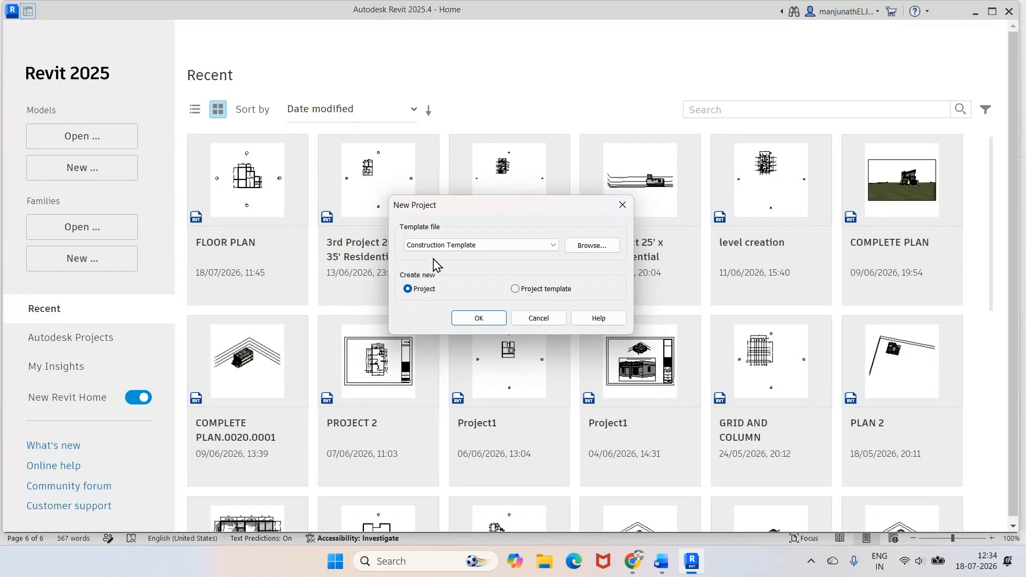
Create a new project from a template and expand its lists of ceiling plans and elevation views.
{"action": "left_click", "coordinate": [450, 246]}
{"action": "left_click", "coordinate": [460, 275]}
{"action": "left_click", "coordinate": [477, 321]}
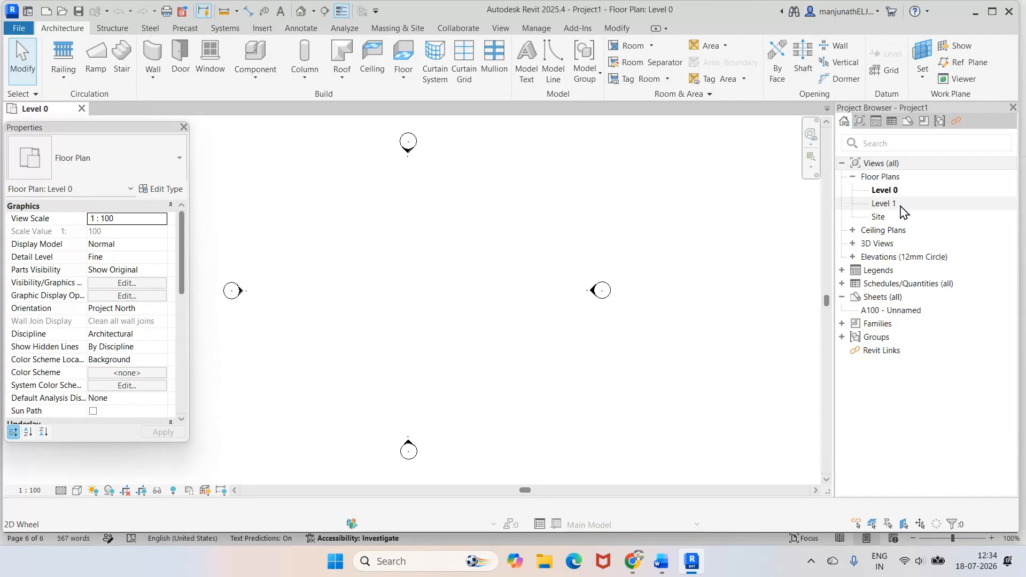
{"action": "left_click", "coordinate": [853, 231]}
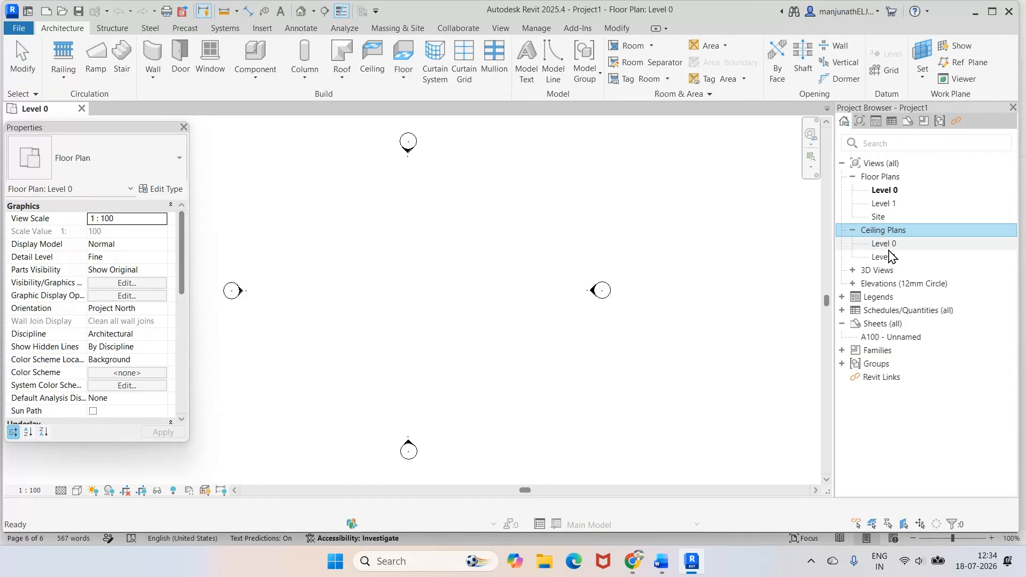
{"action": "left_click", "coordinate": [853, 284]}
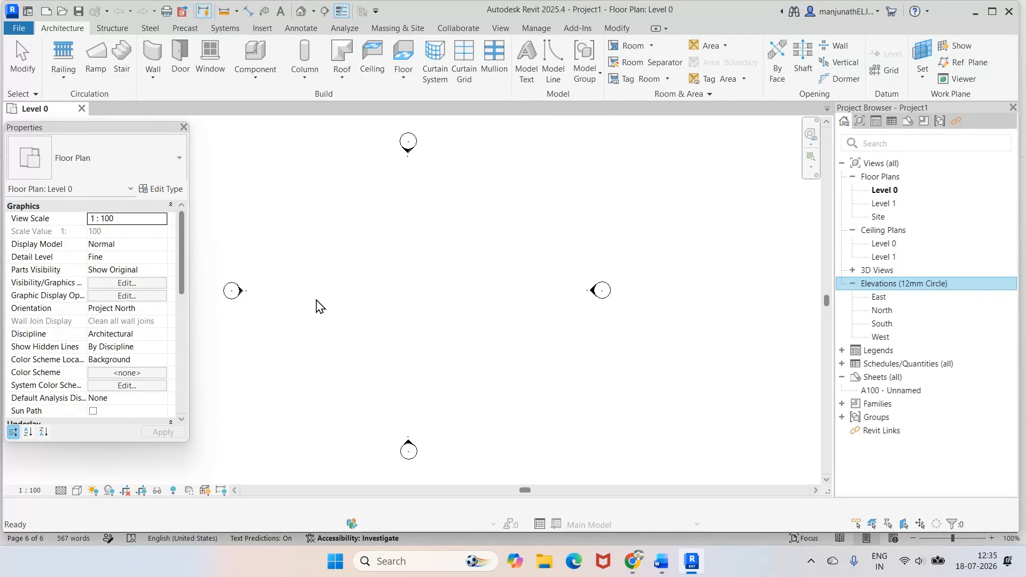
{"action": "left_click", "coordinate": [24, 31]}
{"action": "mouse_move", "coordinate": [37, 75]}
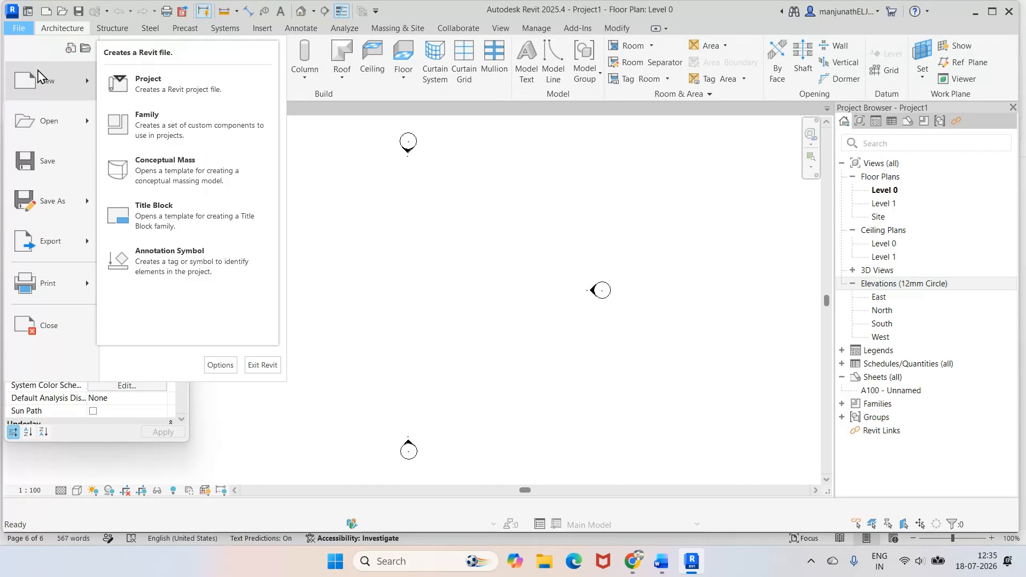
{"action": "mouse_move", "coordinate": [47, 120]}
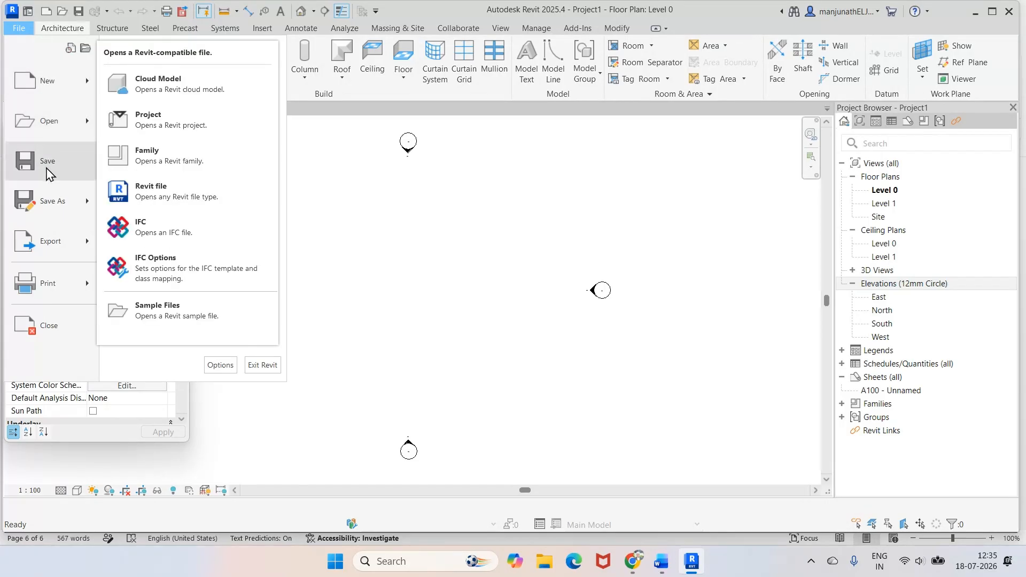
{"action": "mouse_move", "coordinate": [49, 212]}
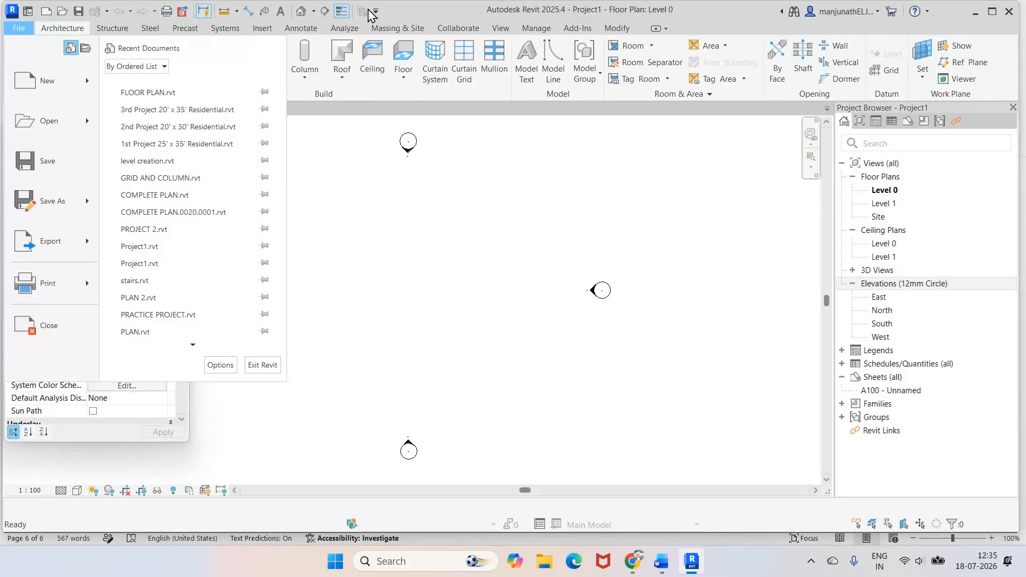
{"action": "left_click", "coordinate": [385, 196]}
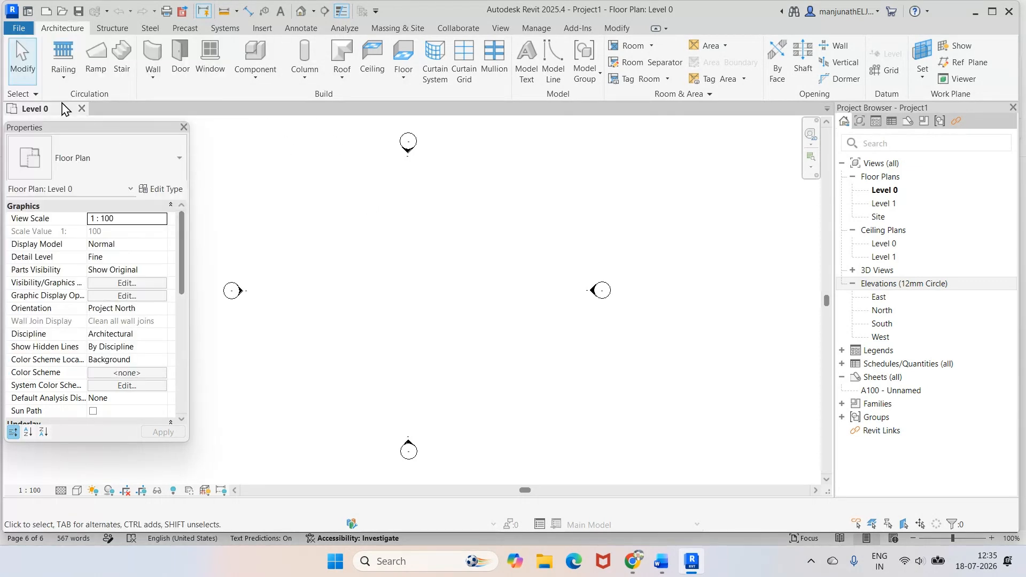
{"action": "left_click", "coordinate": [117, 31]}
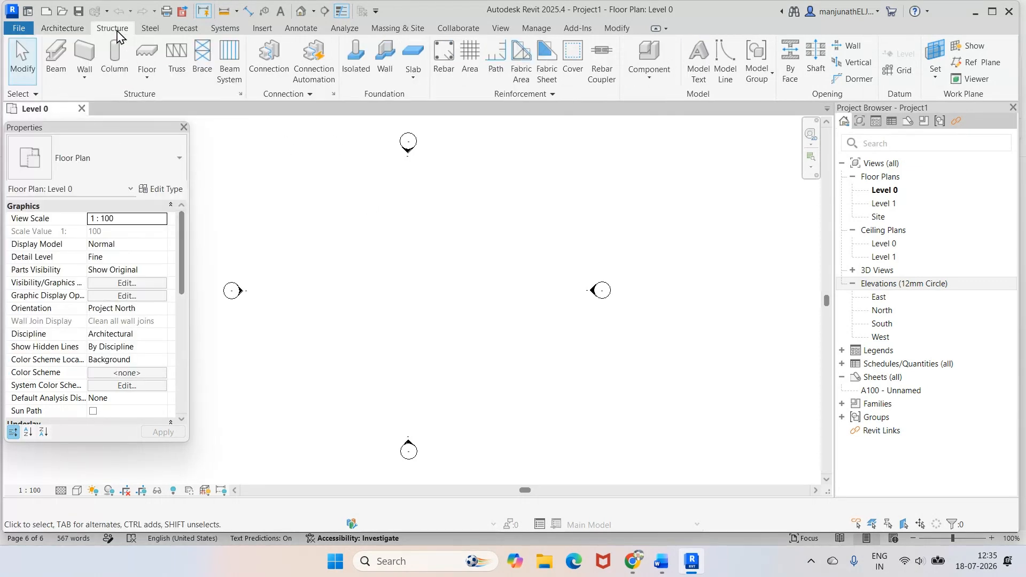
{"action": "left_click", "coordinate": [150, 32]}
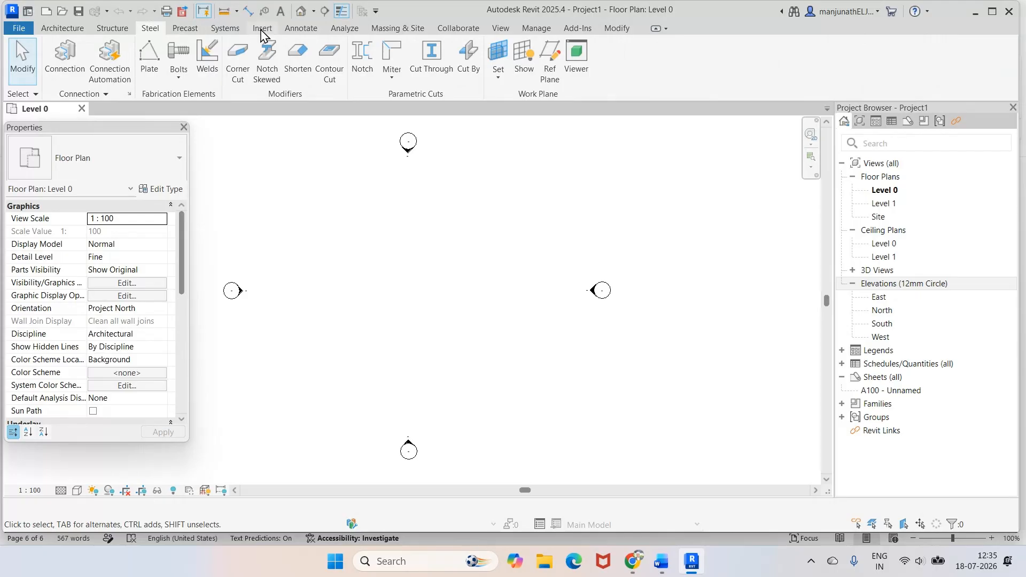
{"action": "left_click", "coordinate": [71, 30]}
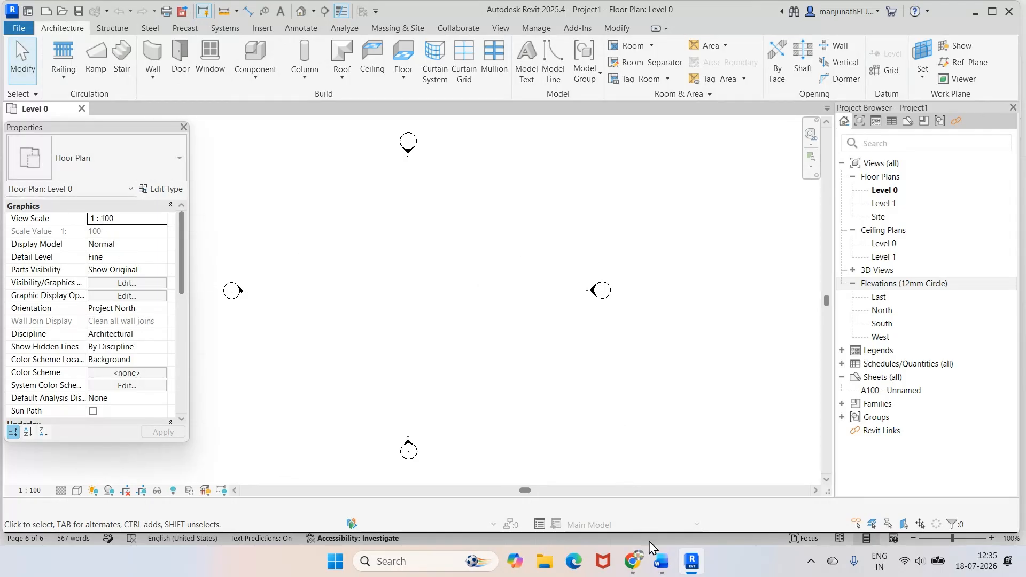
Switch to Word to view the reference floor plan drawing and return to Revit.
{"action": "left_click", "coordinate": [661, 561]}
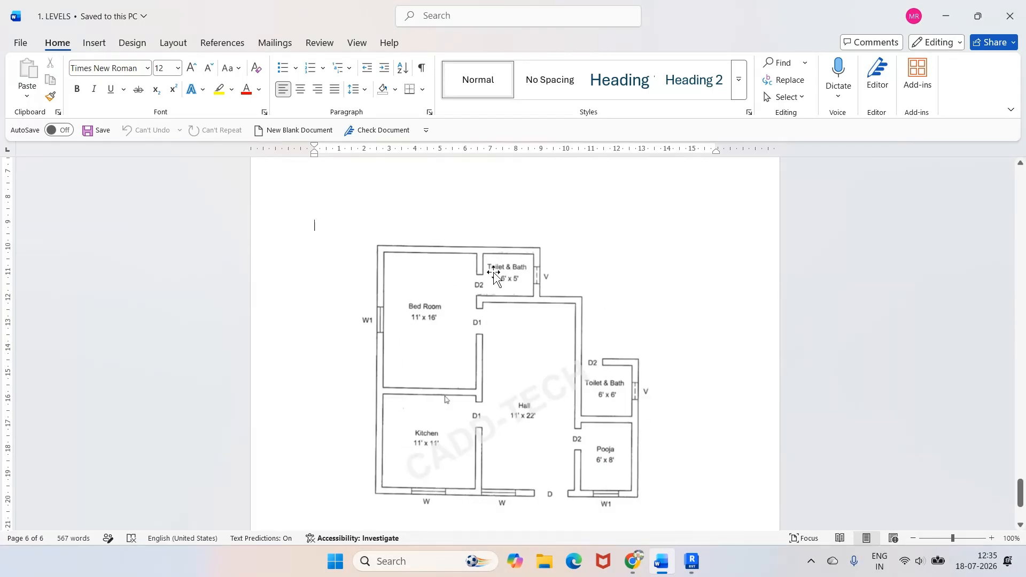
{"action": "mouse_move", "coordinate": [691, 561]}
{"action": "left_click", "coordinate": [693, 499]}
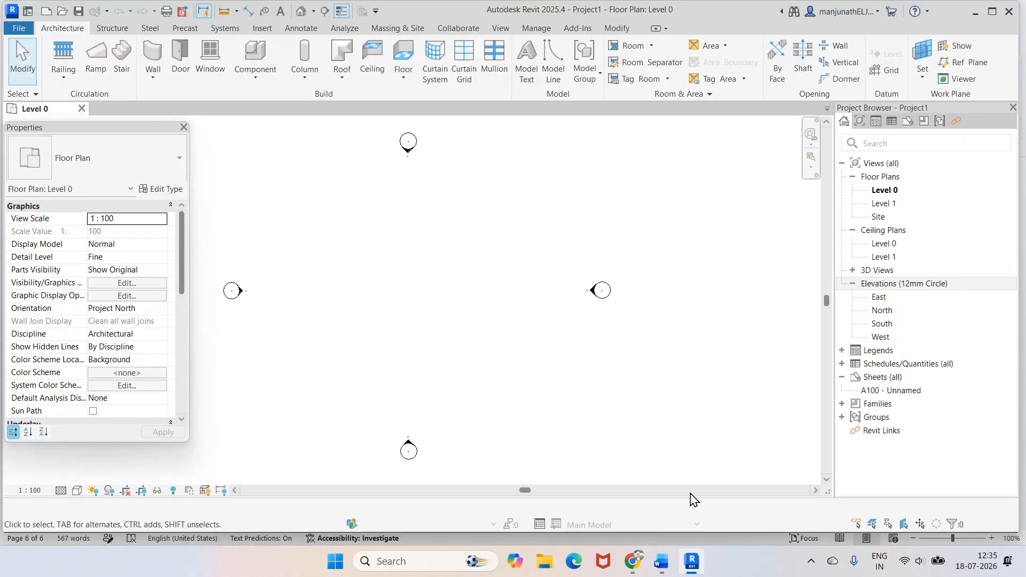
{"action": "scroll", "coordinate": [165, 345], "scroll_direction": "down", "scroll_amount": 1}
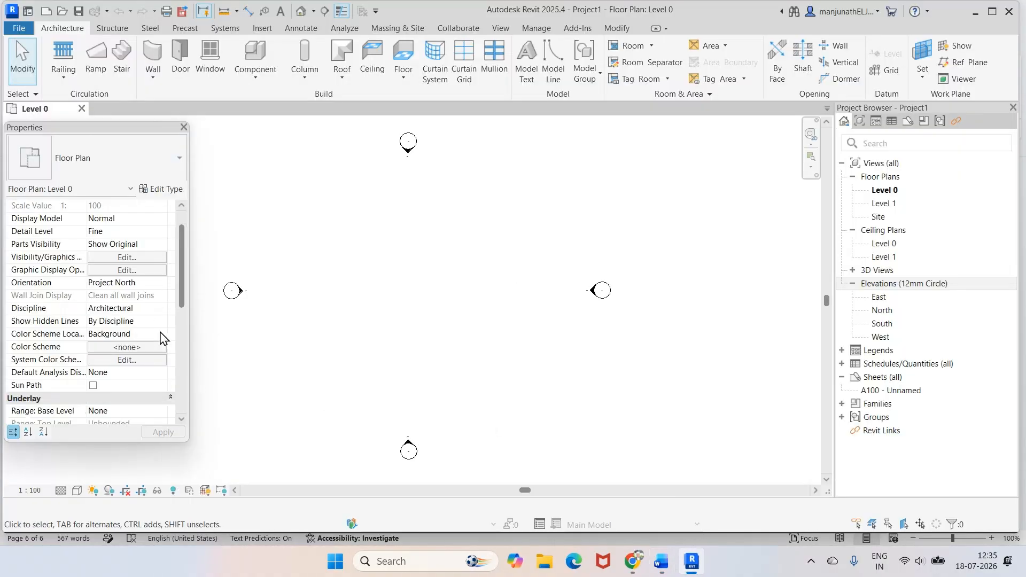
{"action": "scroll", "coordinate": [141, 313], "scroll_direction": "down", "scroll_amount": 1}
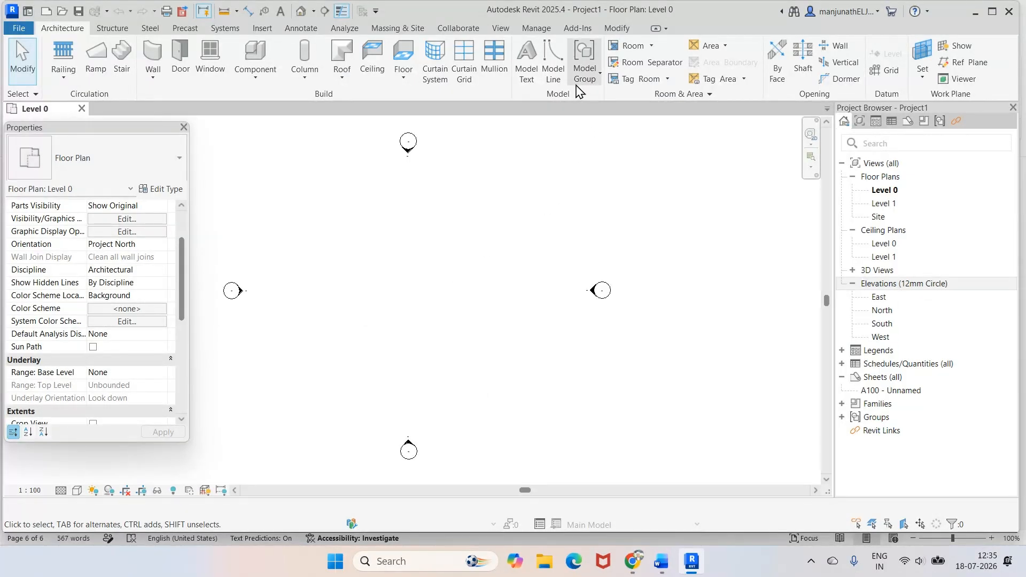
Set the project's length units to feet and fractional inches, rounded to the nearest 1/2".
{"action": "left_click", "coordinate": [535, 29]}
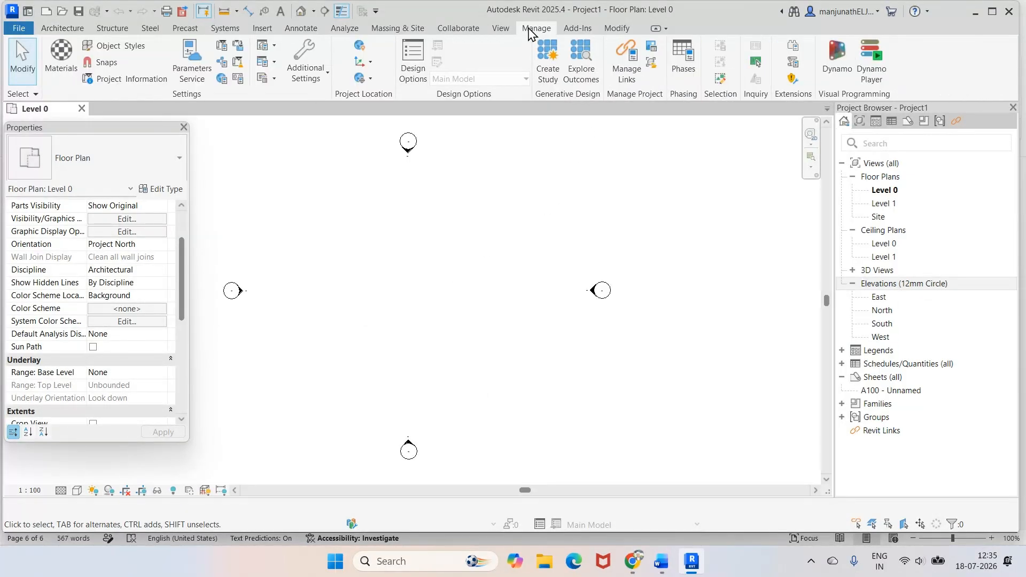
{"action": "left_click", "coordinate": [236, 80]}
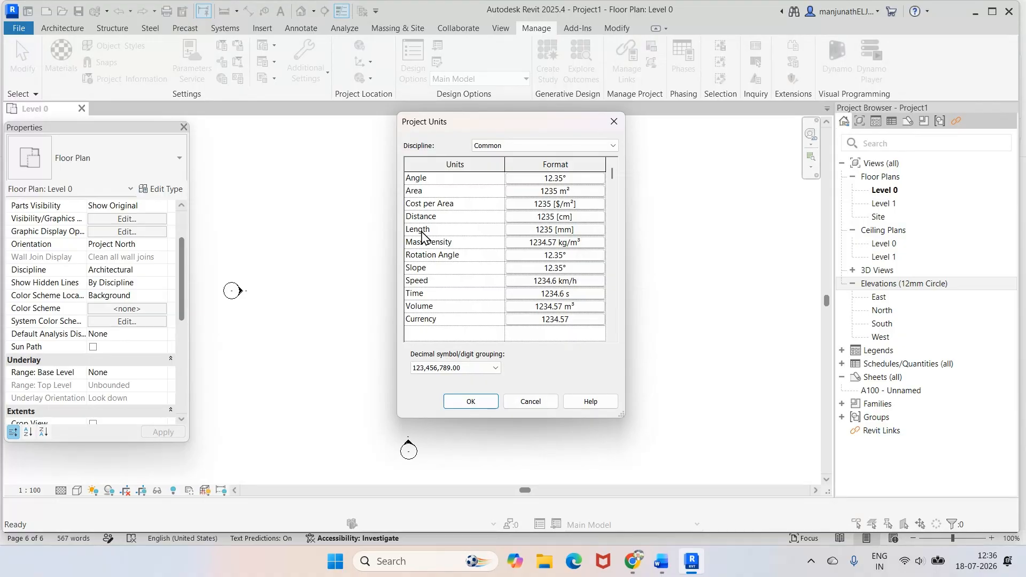
{"action": "left_click", "coordinate": [536, 232]}
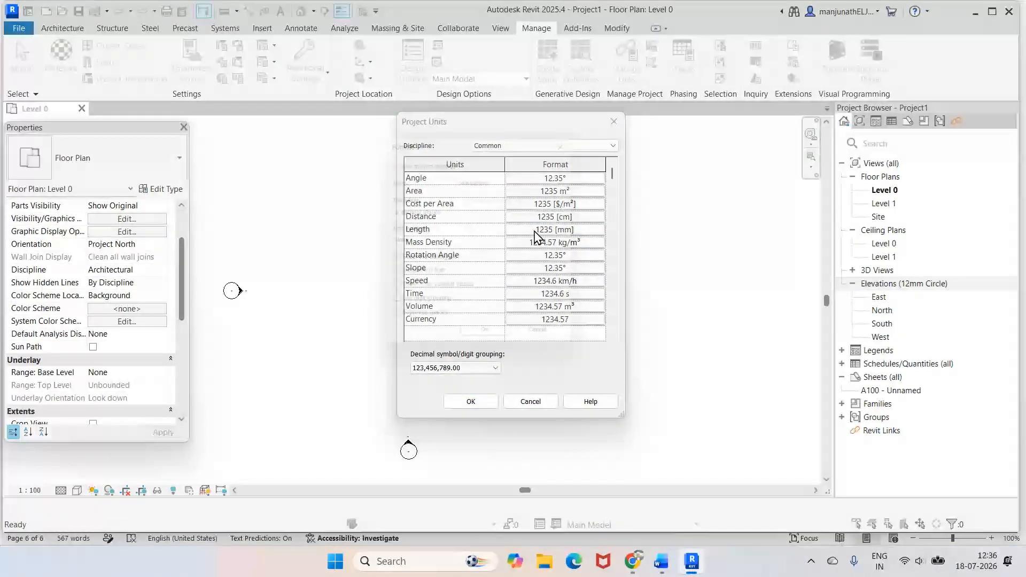
{"action": "left_click", "coordinate": [539, 179]}
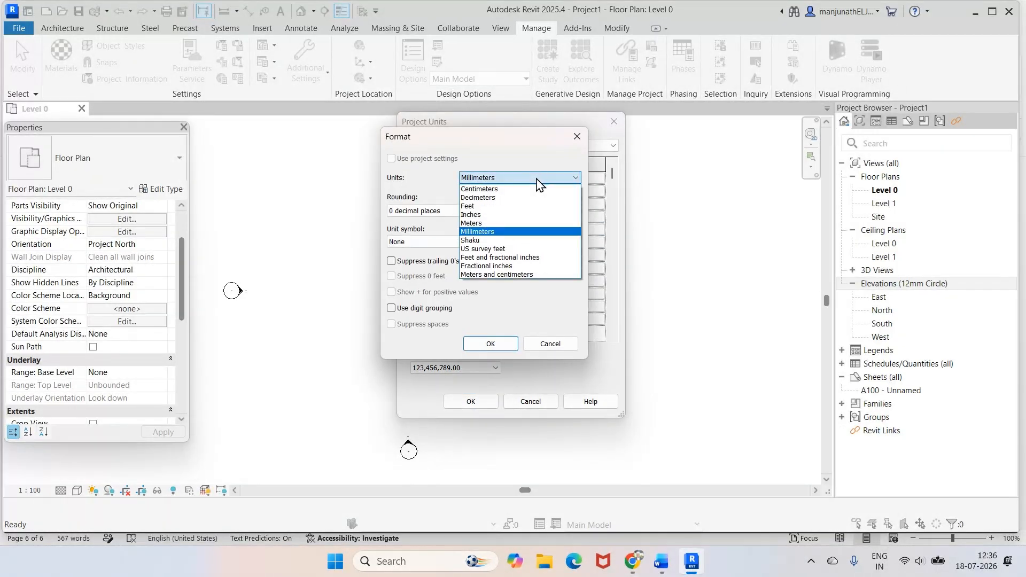
{"action": "left_click", "coordinate": [518, 259]}
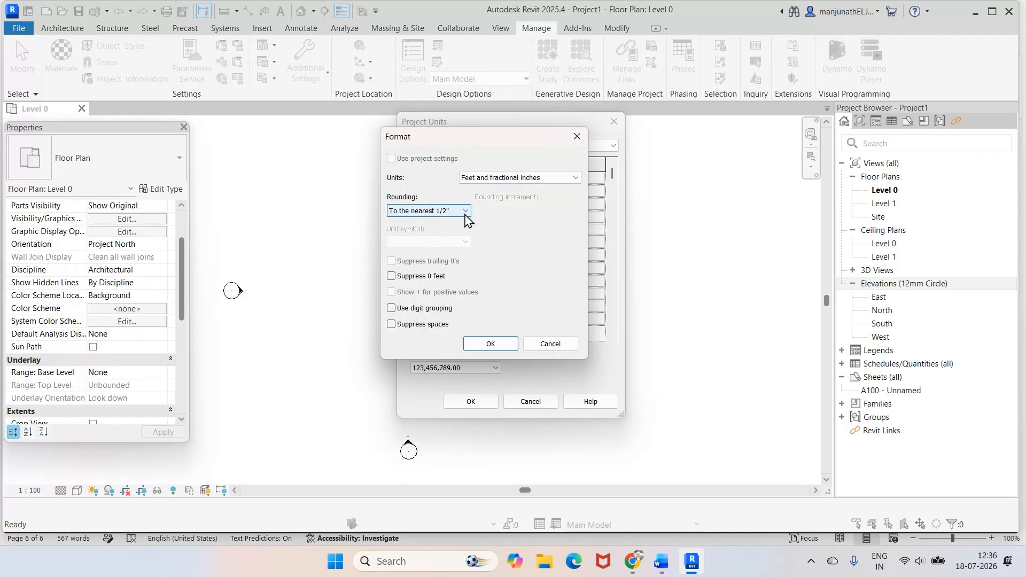
{"action": "left_click", "coordinate": [490, 345]}
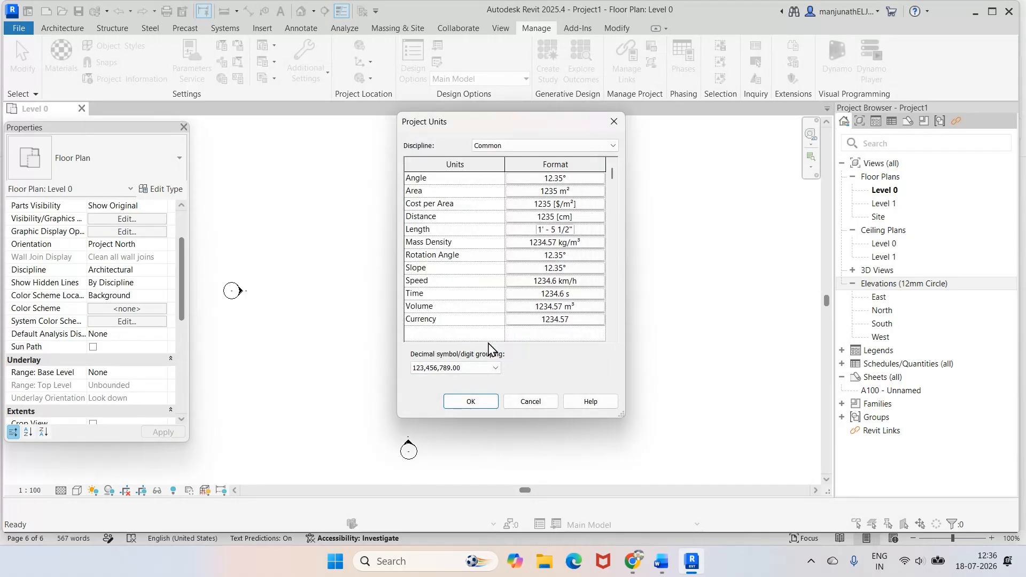
{"action": "left_click", "coordinate": [480, 406]}
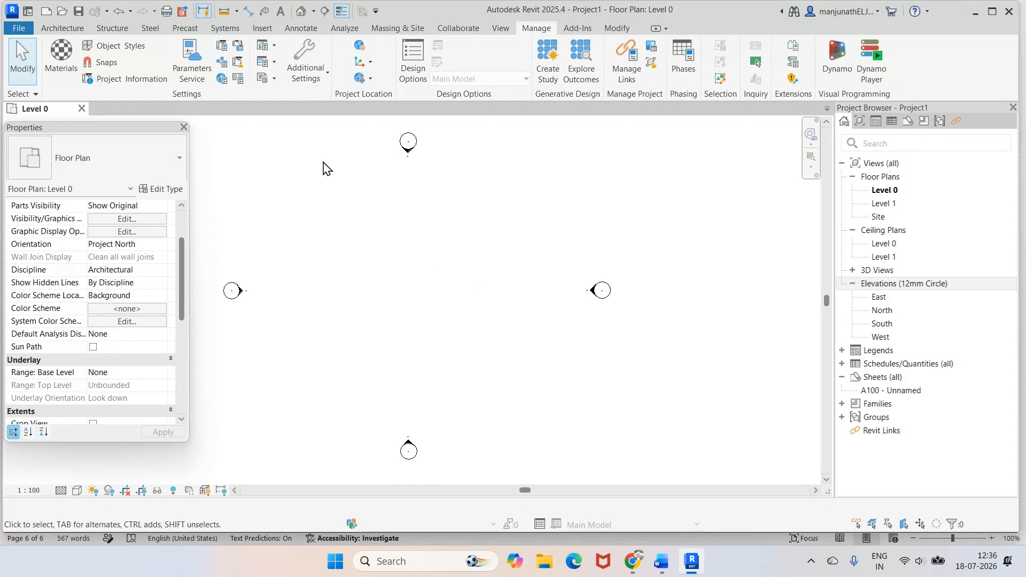
Set temporary dimensions to measure from the faces of walls and the openings of doors and windows.
{"action": "left_click", "coordinate": [327, 79]}
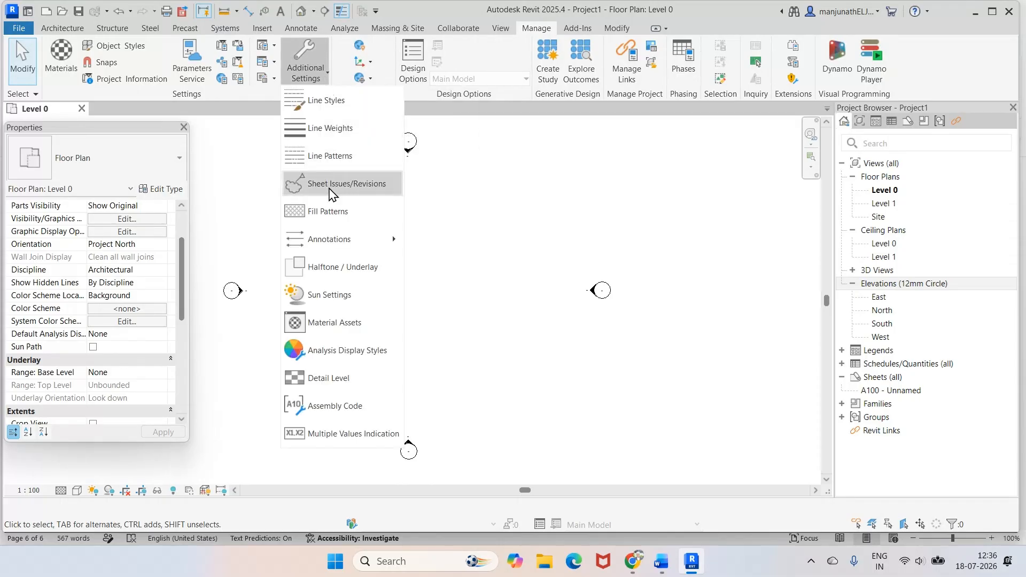
{"action": "mouse_move", "coordinate": [338, 247]}
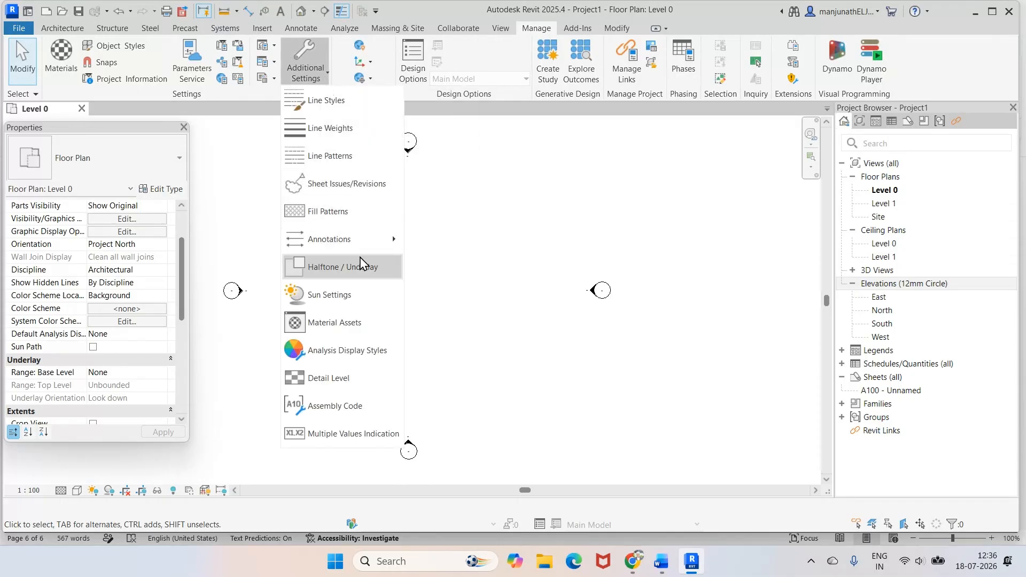
{"action": "left_click", "coordinate": [427, 261]}
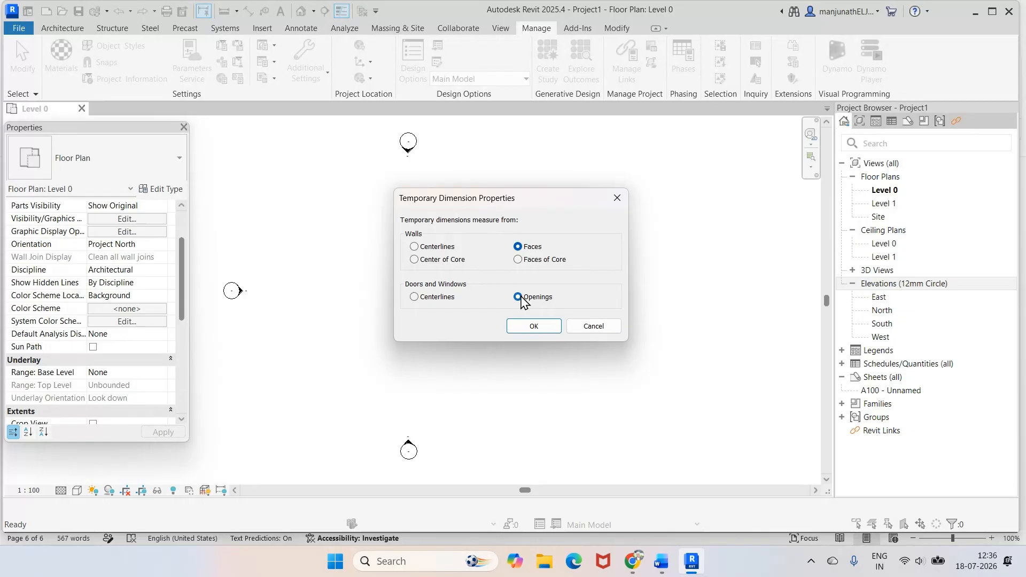
{"action": "left_click", "coordinate": [531, 328]}
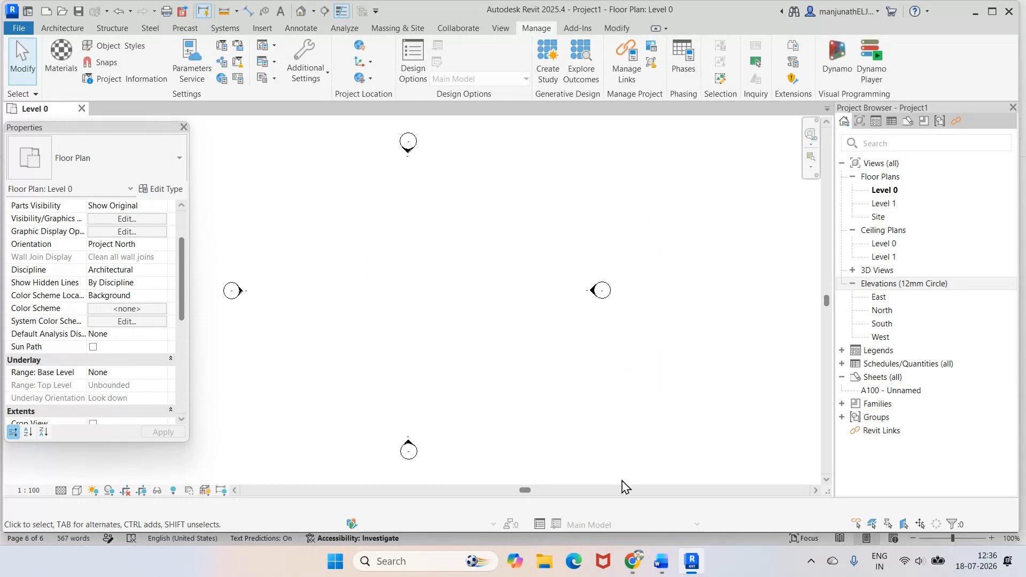
Switch to Word to review the floor plan and its height, door and window specifications, and return to Revit.
{"action": "left_click", "coordinate": [661, 562]}
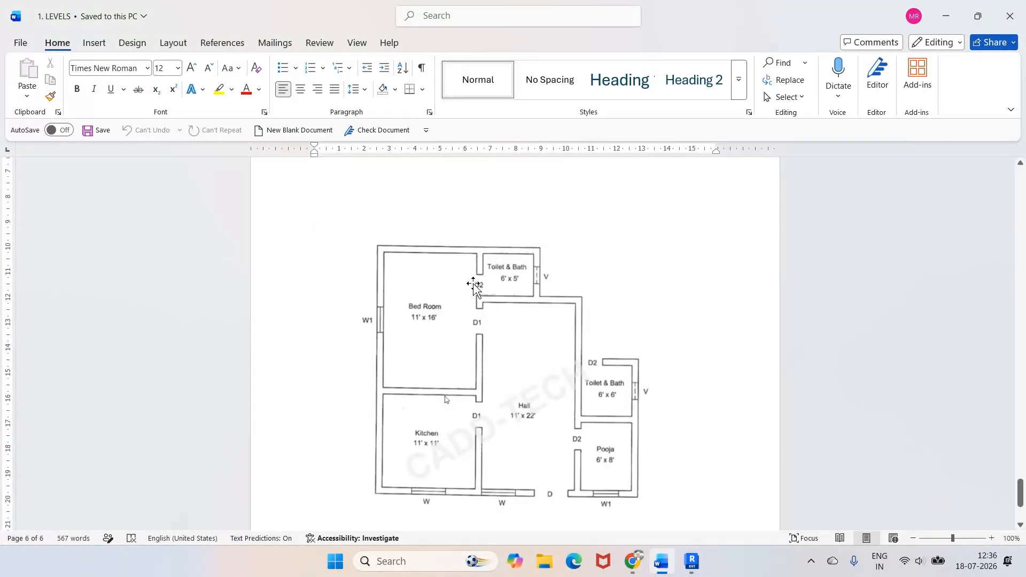
{"action": "scroll", "coordinate": [478, 286], "scroll_direction": "down", "scroll_amount": 5}
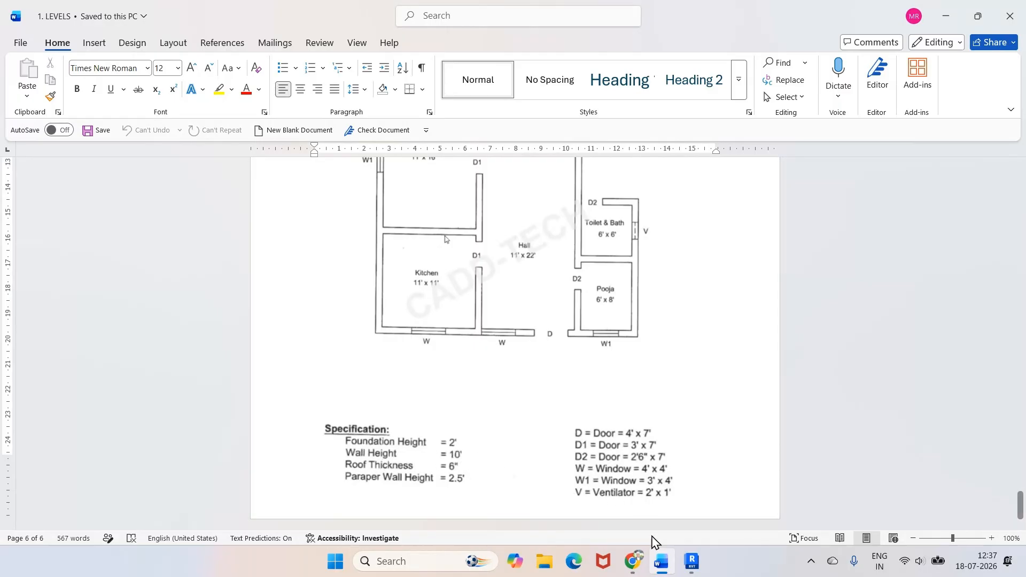
{"action": "mouse_move", "coordinate": [689, 551]}
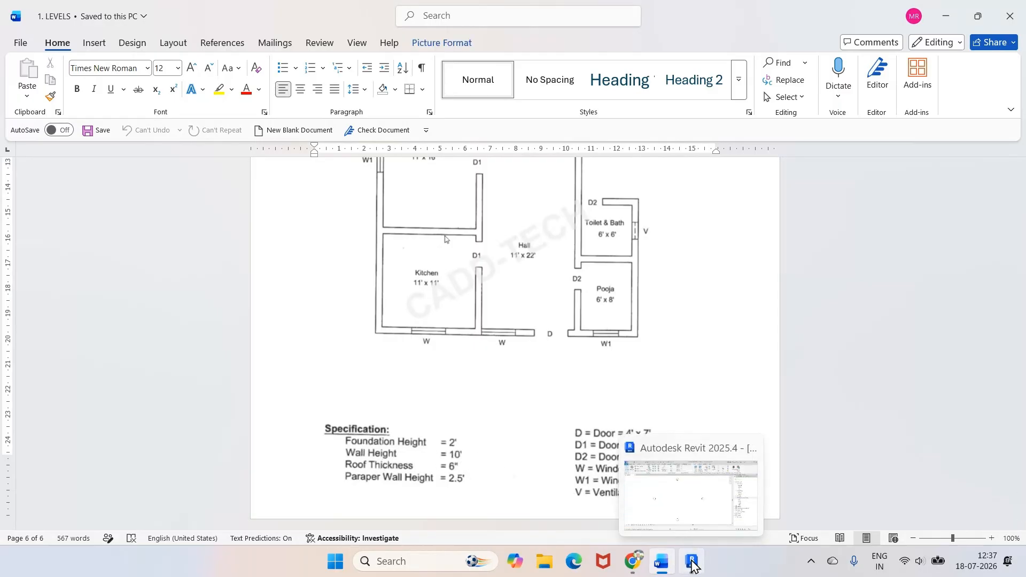
{"action": "left_click", "coordinate": [690, 494]}
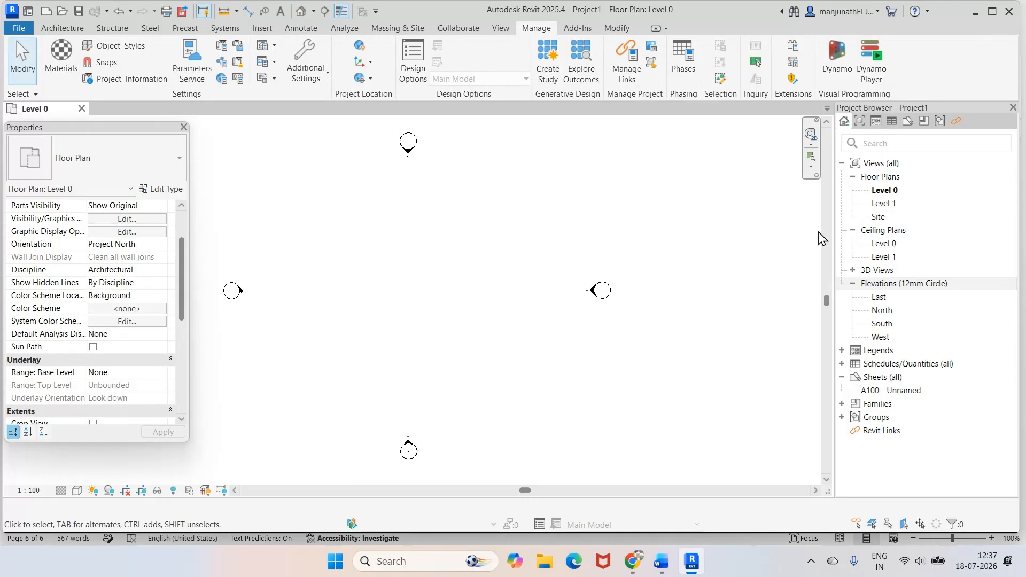
Open the South elevation view showing the project's levels.
{"action": "double_click", "coordinate": [881, 324]}
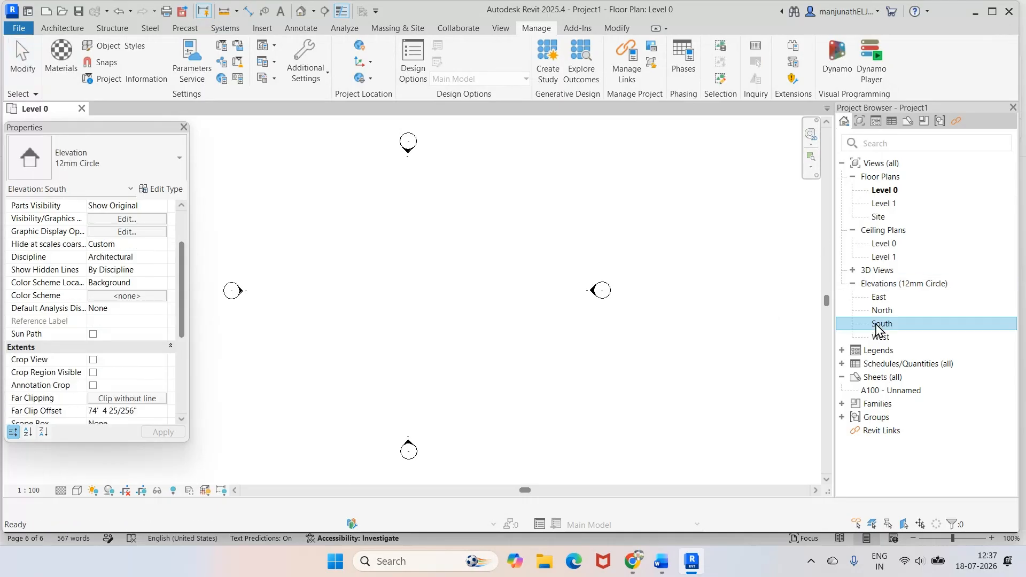
{"action": "scroll", "coordinate": [506, 327], "scroll_direction": "up", "scroll_amount": 2}
{"action": "scroll", "coordinate": [506, 327], "scroll_direction": "down", "scroll_amount": 2}
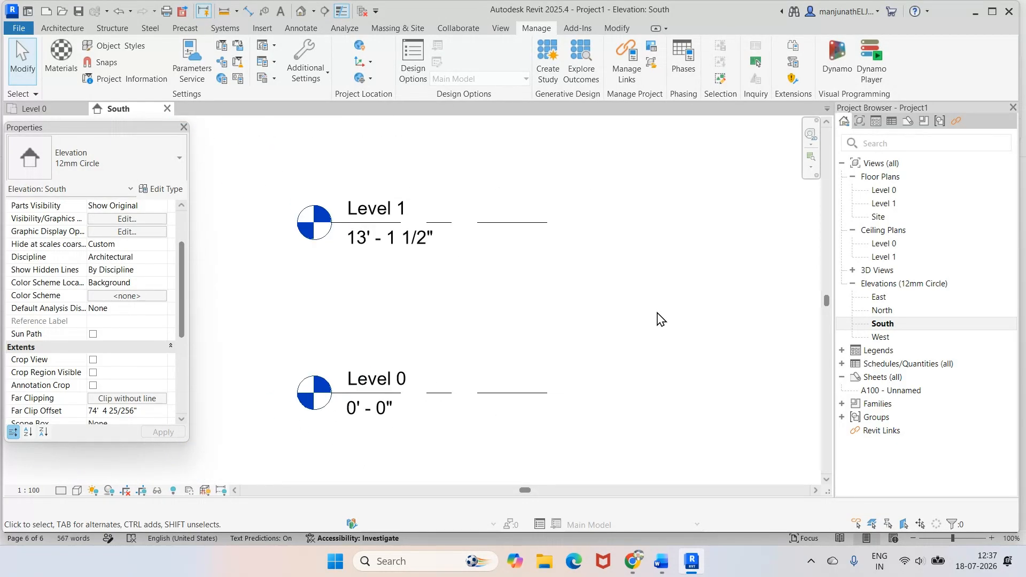
{"action": "scroll", "coordinate": [658, 319], "scroll_direction": "down", "scroll_amount": 1}
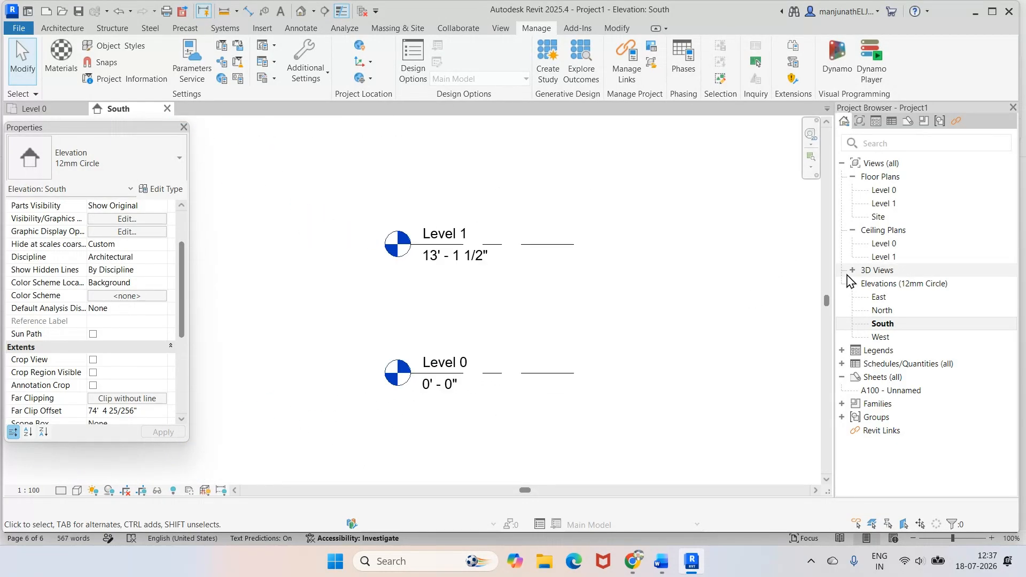
Rename Level 0 as GROUND FLOOR and rename its corresponding views too.
{"action": "double_click", "coordinate": [467, 365]}
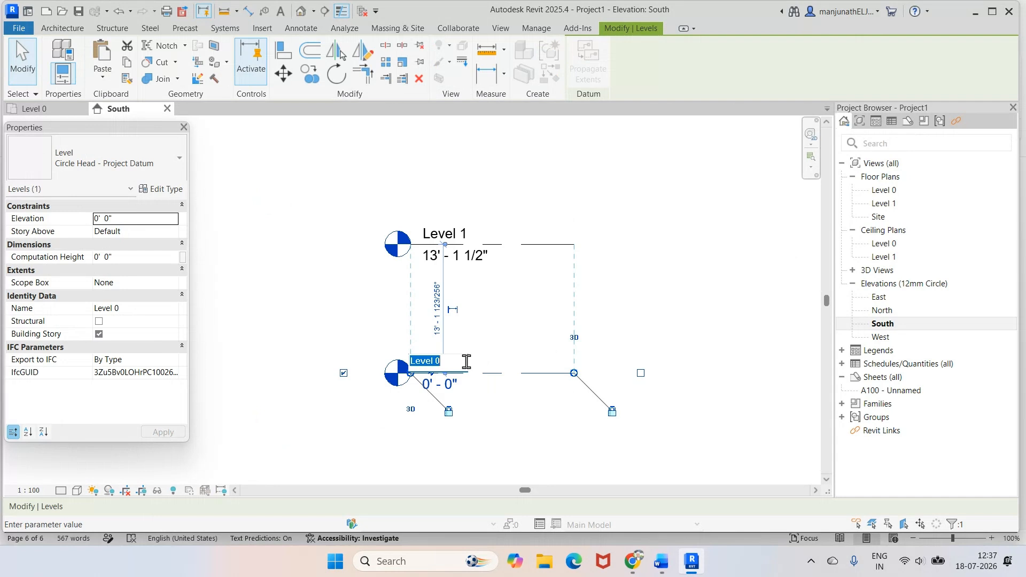
{"action": "type", "text": "GR"}
{"action": "type", "text": "OUND FLOOR"}
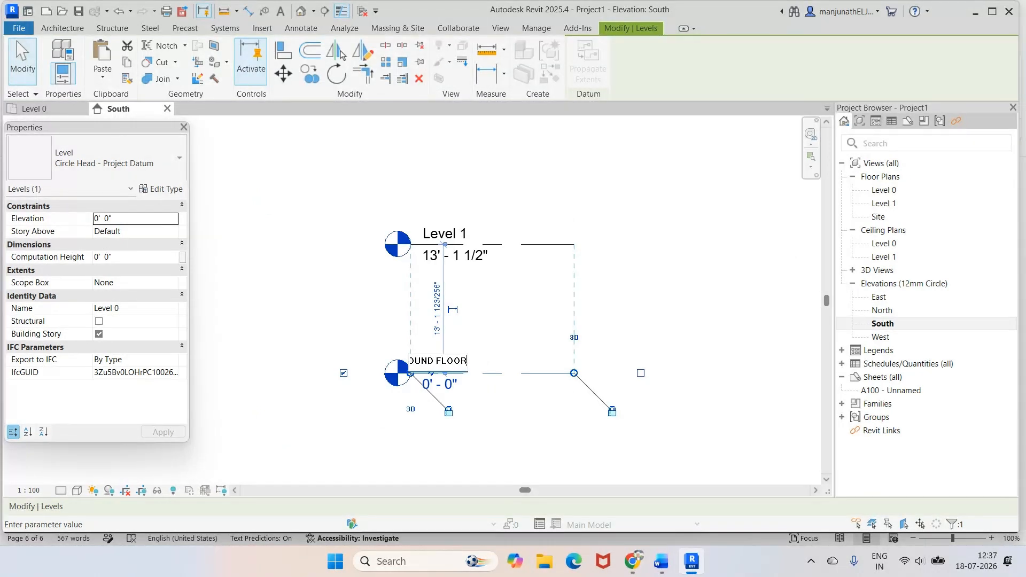
{"action": "left_click", "coordinate": [533, 310]}
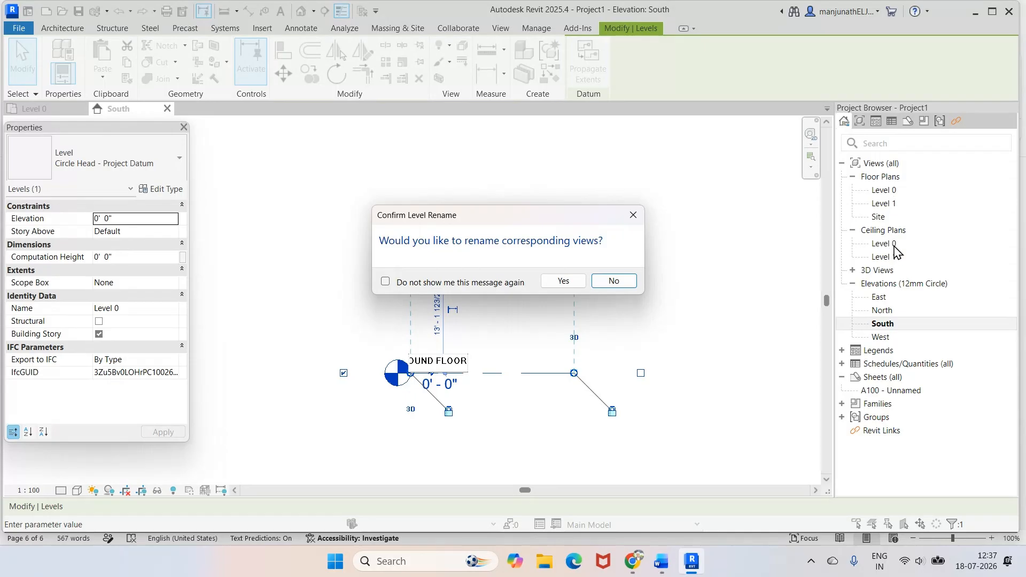
{"action": "left_click", "coordinate": [566, 283]}
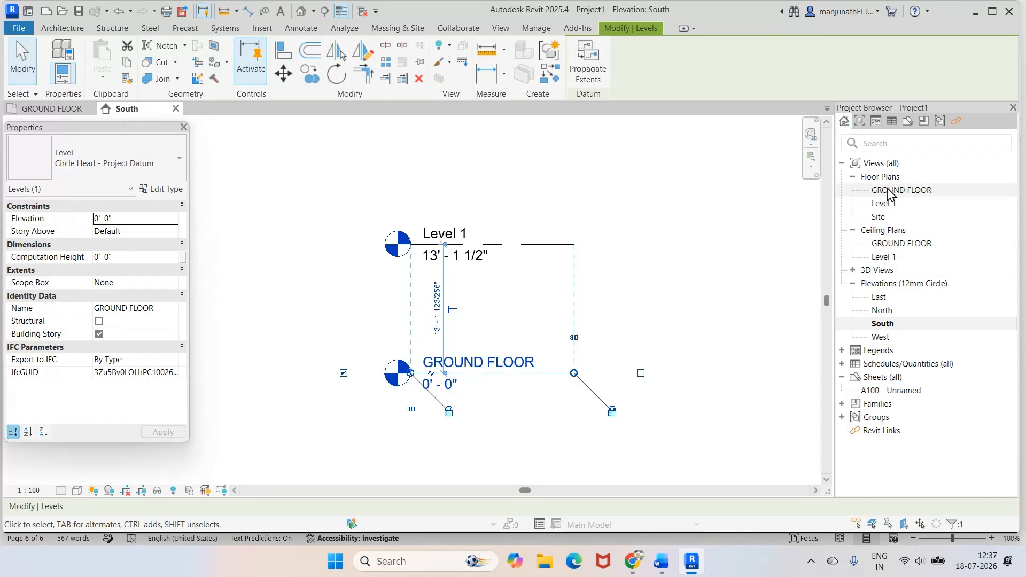
{"action": "left_click", "coordinate": [704, 283]}
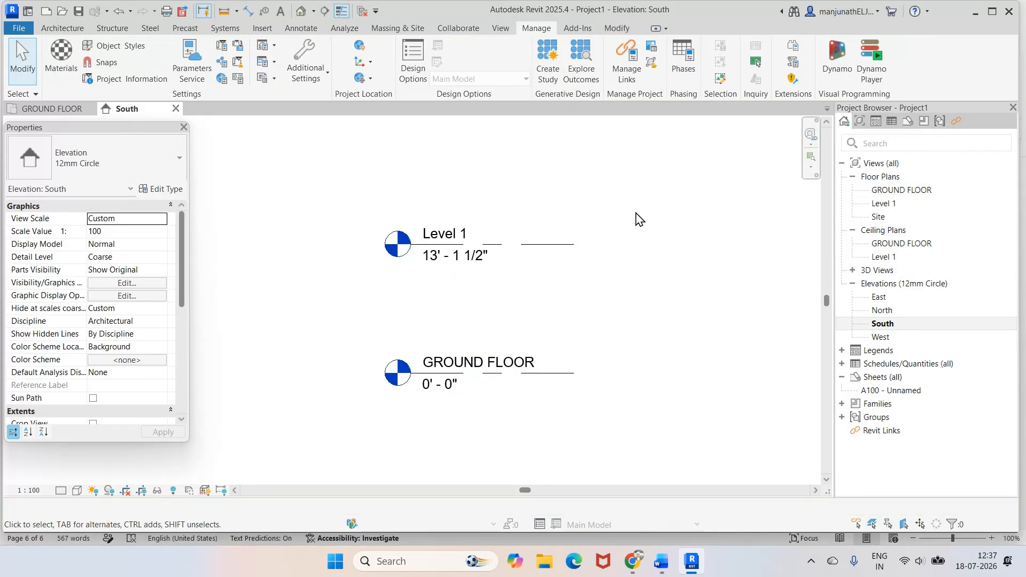
Rename Level 1 as FIRST FLOOR and apply the new name to its corresponding views.
{"action": "double_click", "coordinate": [463, 233]}
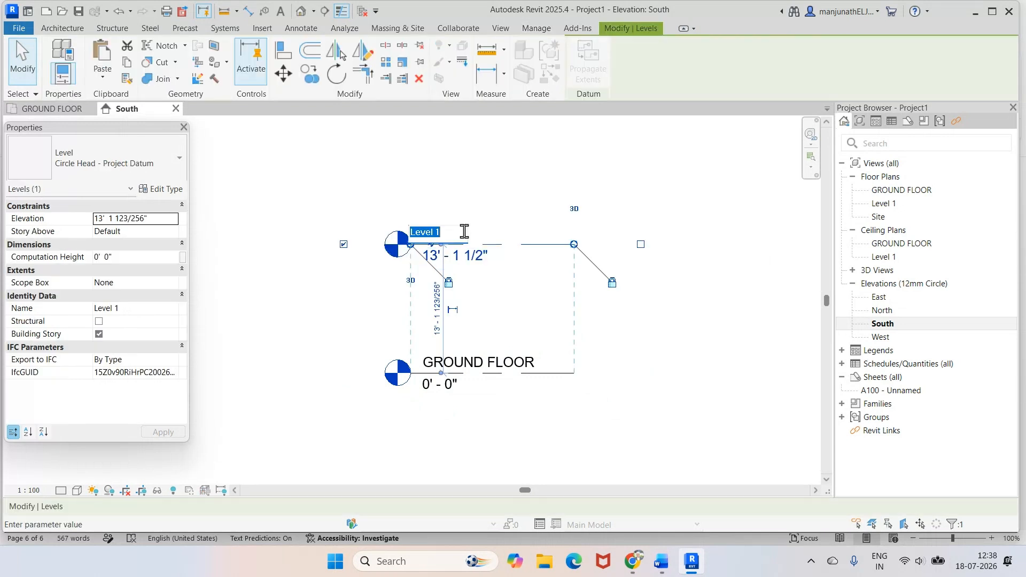
{"action": "type", "text": "FIRST FLOOR"}
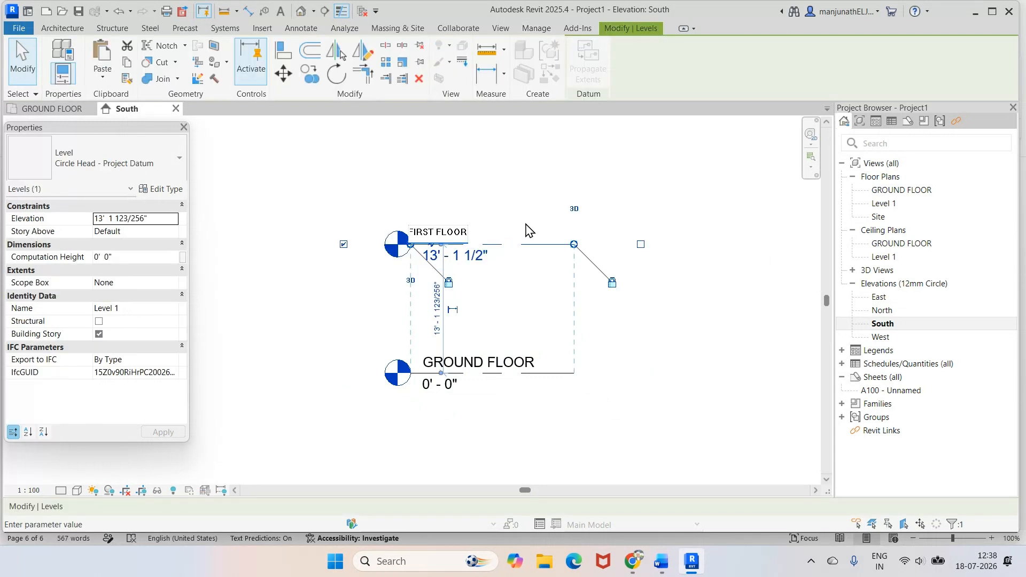
{"action": "key", "text": "Return"}
{"action": "left_click", "coordinate": [568, 283]}
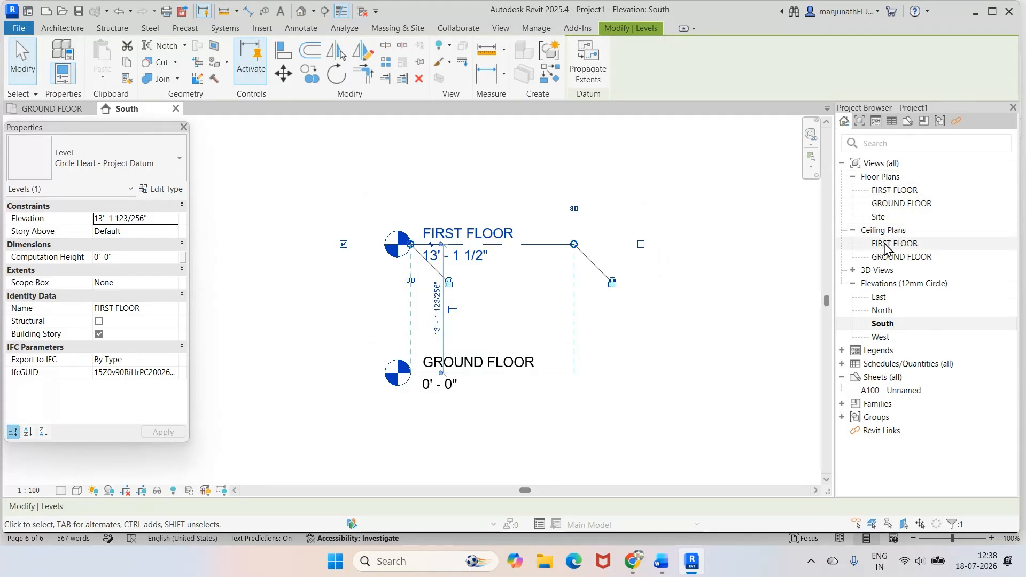
{"action": "left_click", "coordinate": [713, 353]}
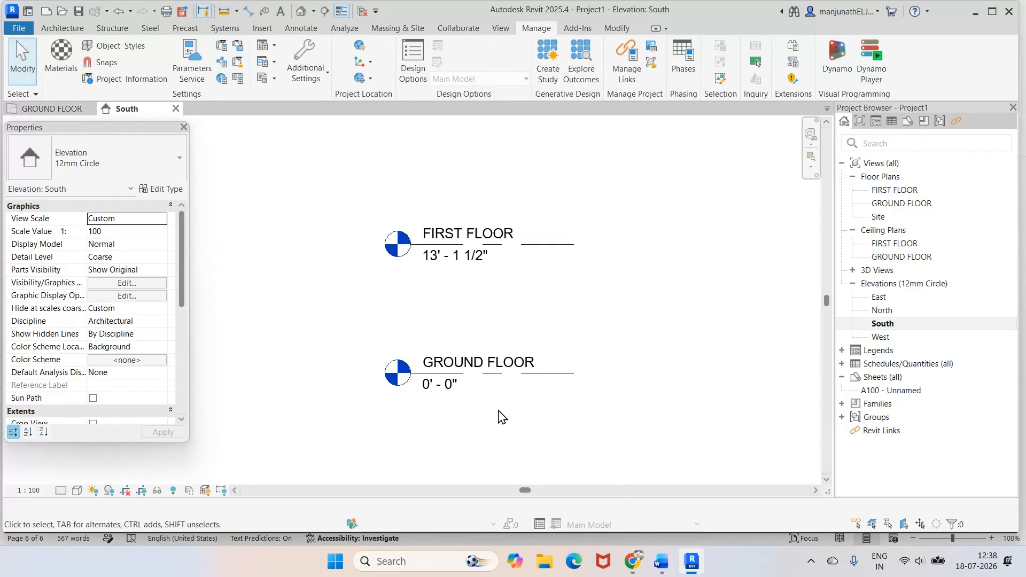
Set the elevation of the FIRST FLOOR level to 10'.
{"action": "left_click", "coordinate": [474, 257]}
{"action": "left_click", "coordinate": [476, 259]}
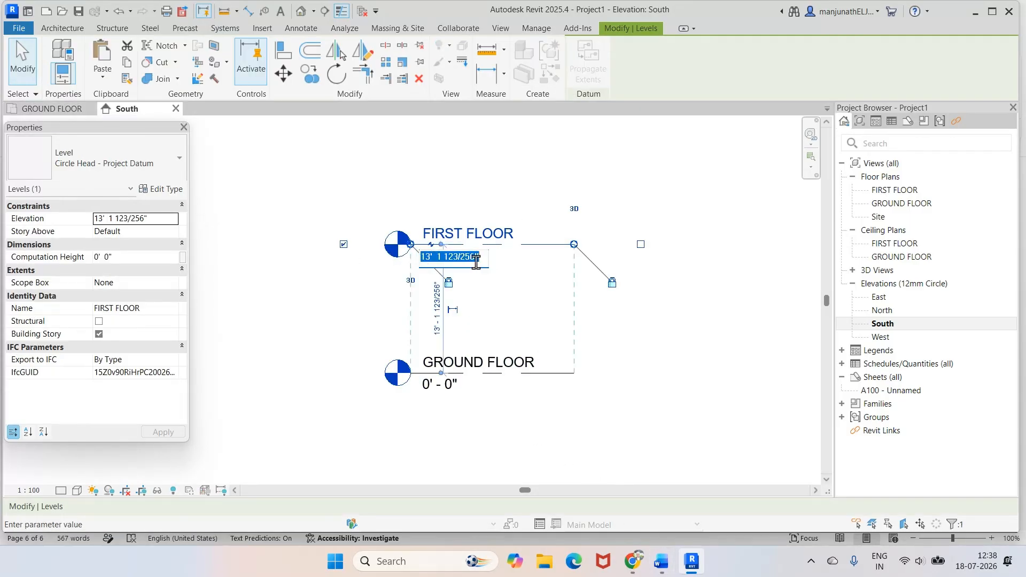
{"action": "type", "text": "10"}
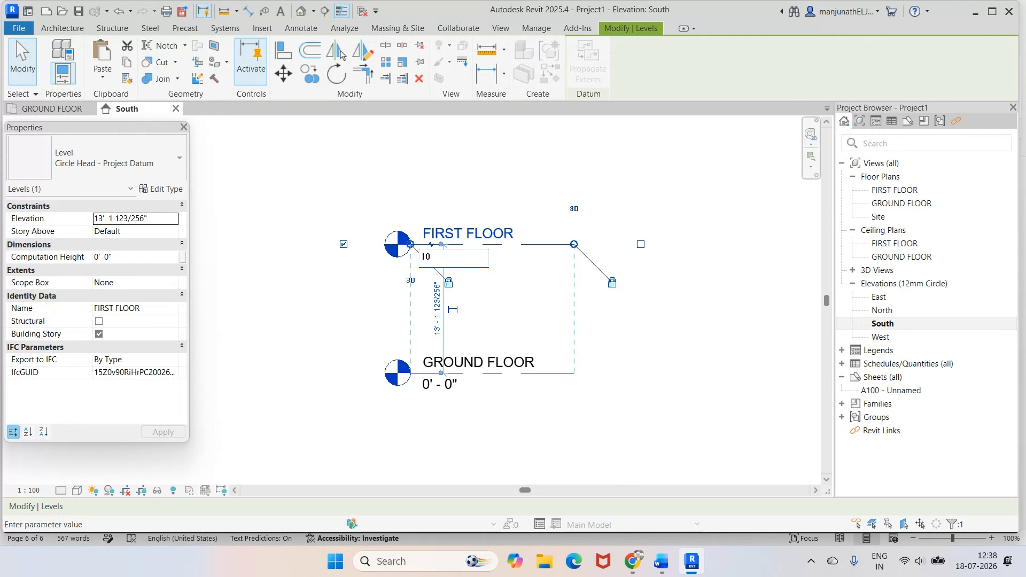
{"action": "key", "text": "Return"}
{"action": "left_click", "coordinate": [532, 202]}
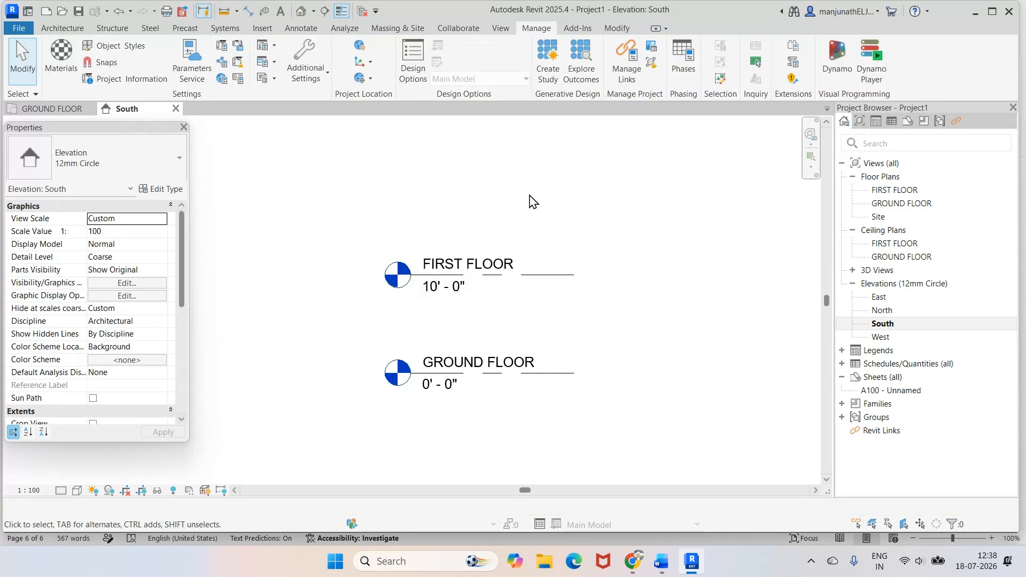
Stretch the aligned FIRST FLOOR and GROUND FLOOR level lines well beyond their original right-hand ends.
{"action": "scroll", "coordinate": [615, 281], "scroll_direction": "down", "scroll_amount": 4}
{"action": "scroll", "coordinate": [724, 297], "scroll_direction": "up", "scroll_amount": 2}
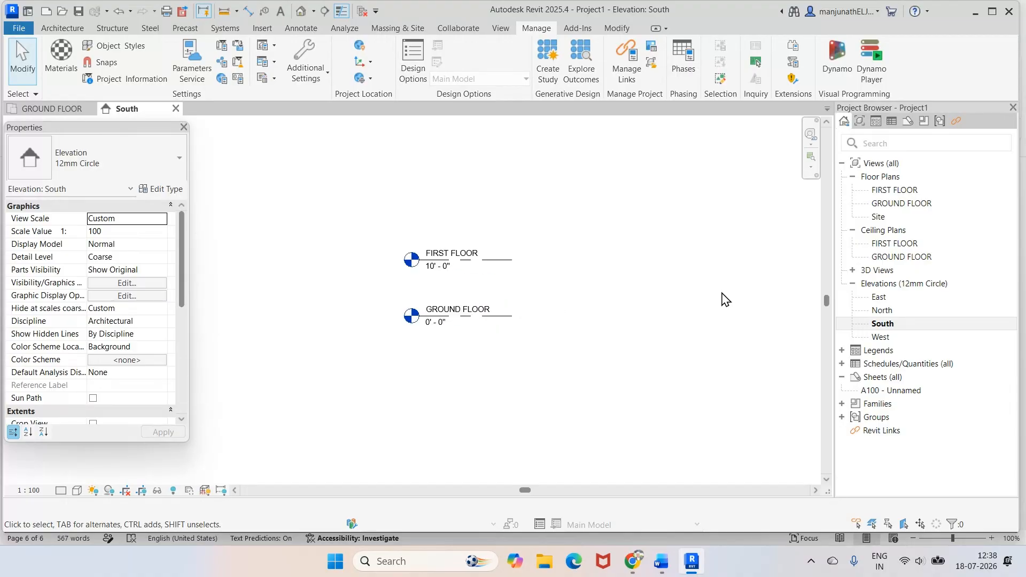
{"action": "scroll", "coordinate": [724, 297], "scroll_direction": "up", "scroll_amount": 2}
{"action": "left_click", "coordinate": [396, 245]}
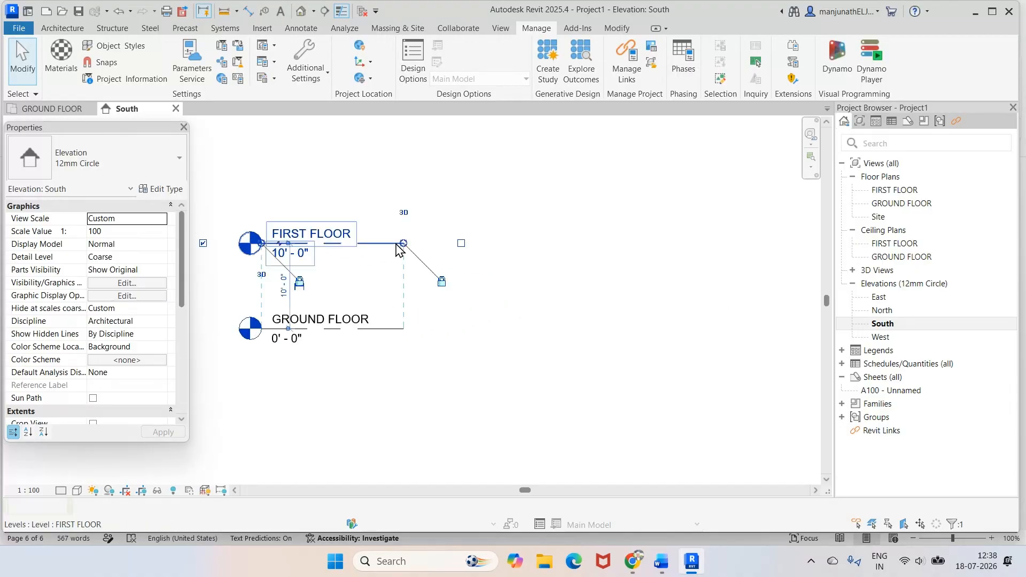
{"action": "left_click_drag", "start_coordinate": [404, 243], "coordinate": [810, 243]}
{"action": "scroll", "coordinate": [599, 326], "scroll_direction": "down", "scroll_amount": 7}
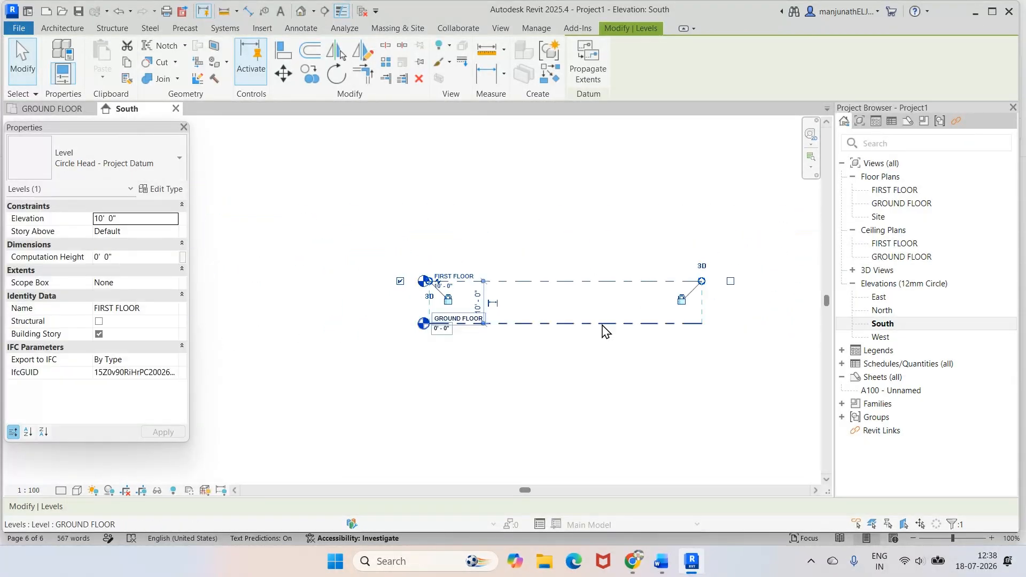
{"action": "scroll", "coordinate": [727, 328], "scroll_direction": "down", "scroll_amount": 1}
{"action": "scroll", "coordinate": [750, 330], "scroll_direction": "up", "scroll_amount": 5}
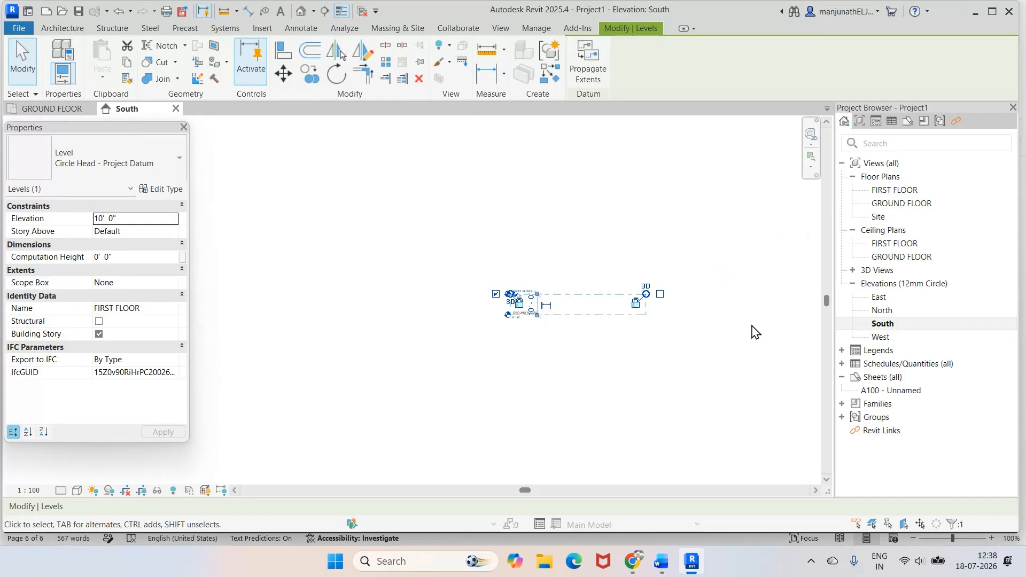
{"action": "left_click_drag", "start_coordinate": [568, 271], "coordinate": [686, 271]}
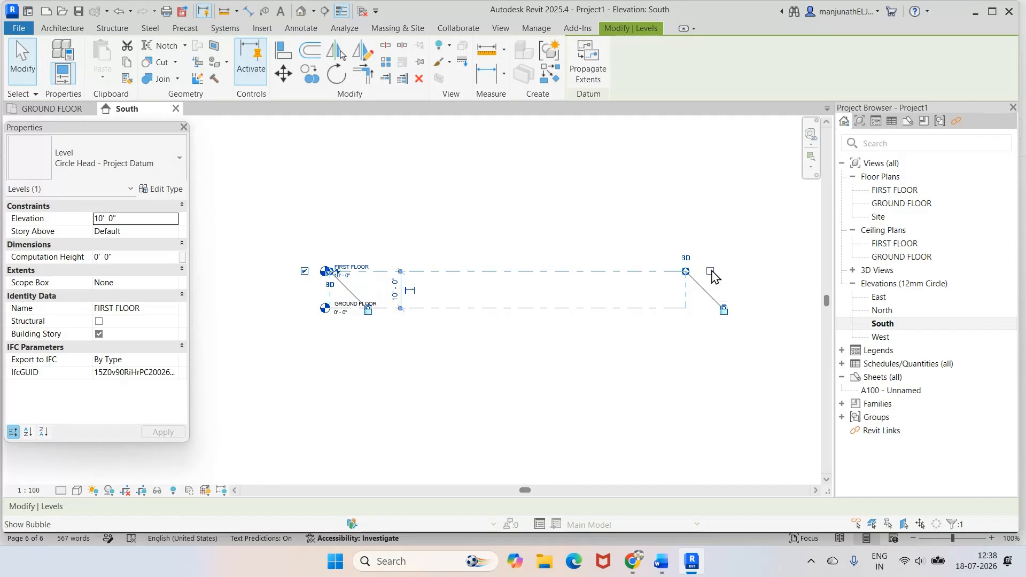
Show level heads at the right-hand ends of the FIRST FLOOR and GROUND FLOOR levels as well.
{"action": "left_click", "coordinate": [711, 271]}
{"action": "left_click", "coordinate": [685, 388]}
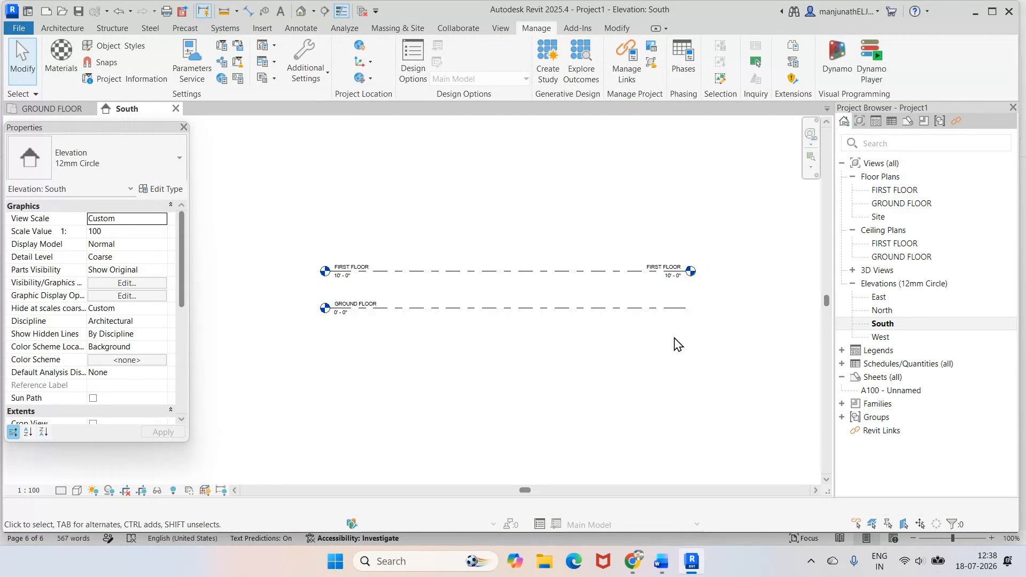
{"action": "left_click", "coordinate": [688, 310]}
{"action": "left_click", "coordinate": [710, 309]}
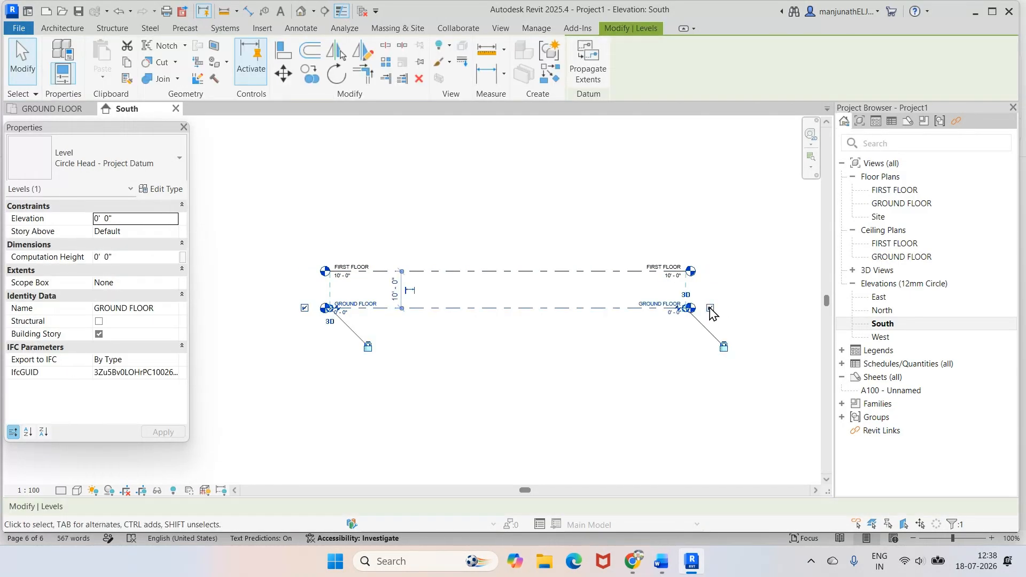
{"action": "left_click", "coordinate": [624, 406]}
{"action": "scroll", "coordinate": [605, 394], "scroll_direction": "up", "scroll_amount": 3}
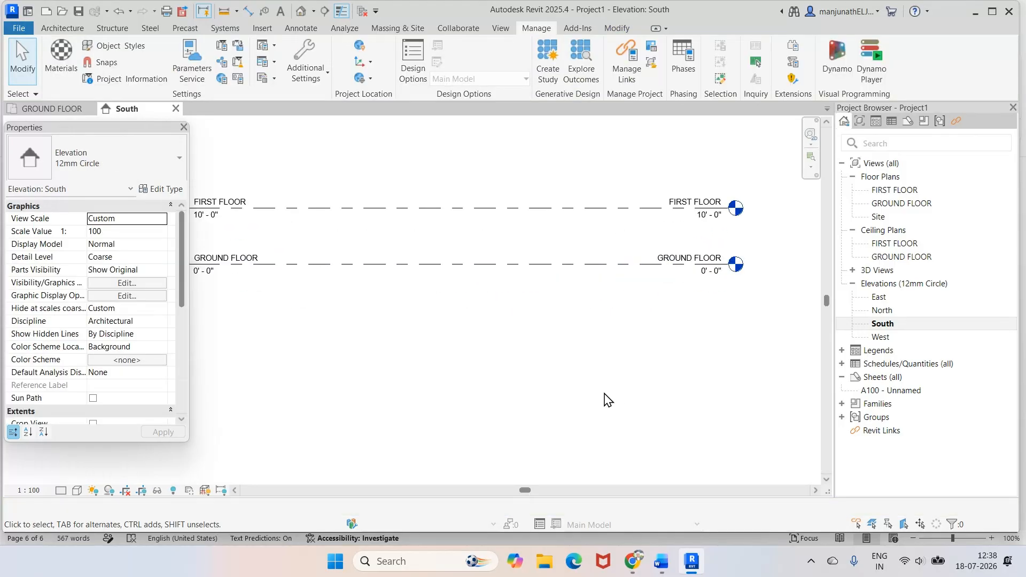
{"action": "scroll", "coordinate": [488, 352], "scroll_direction": "down", "scroll_amount": 2}
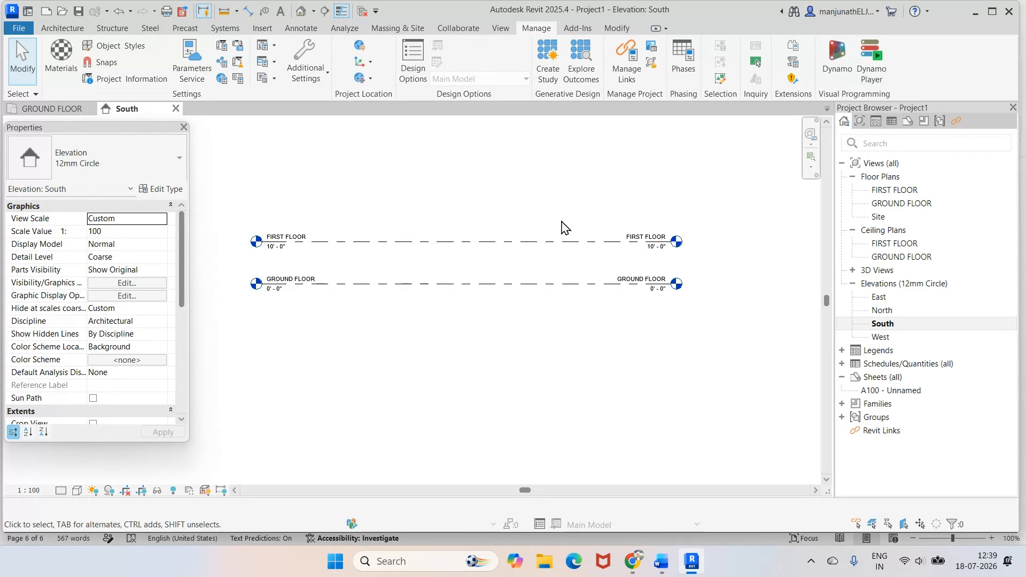
Switch to the GROUND FLOOR plan view with all four elevation markers in sight.
{"action": "left_click", "coordinate": [62, 110]}
{"action": "scroll", "coordinate": [348, 254], "scroll_direction": "up", "scroll_amount": 2}
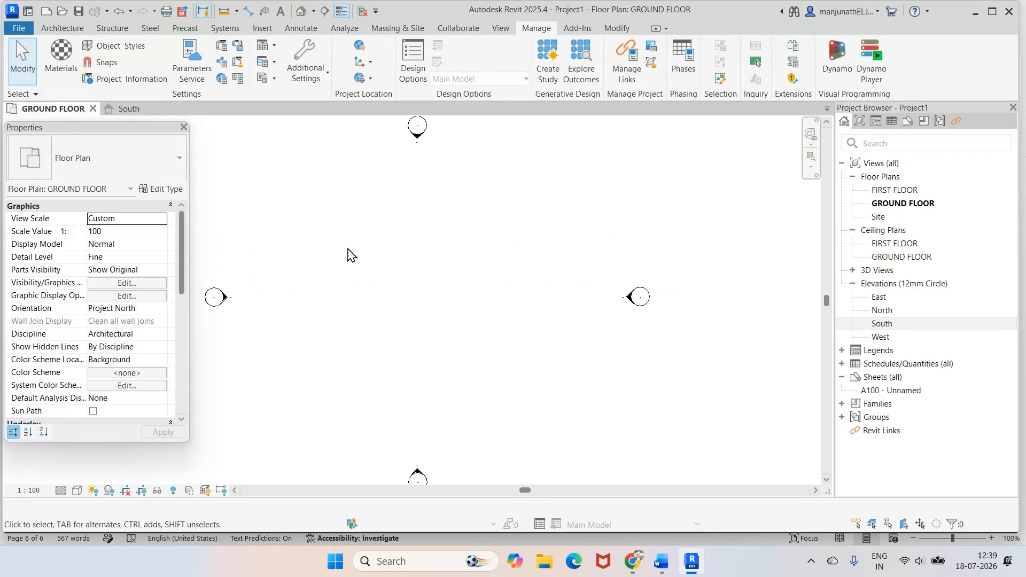
{"action": "scroll", "coordinate": [356, 260], "scroll_direction": "down", "scroll_amount": 3}
{"action": "scroll", "coordinate": [353, 260], "scroll_direction": "down", "scroll_amount": 1}
Switch to Word to review the room layout and sizes on the floor plan, and return to Revit.
{"action": "left_click", "coordinate": [662, 562]}
{"action": "scroll", "coordinate": [477, 435], "scroll_direction": "up", "scroll_amount": 3}
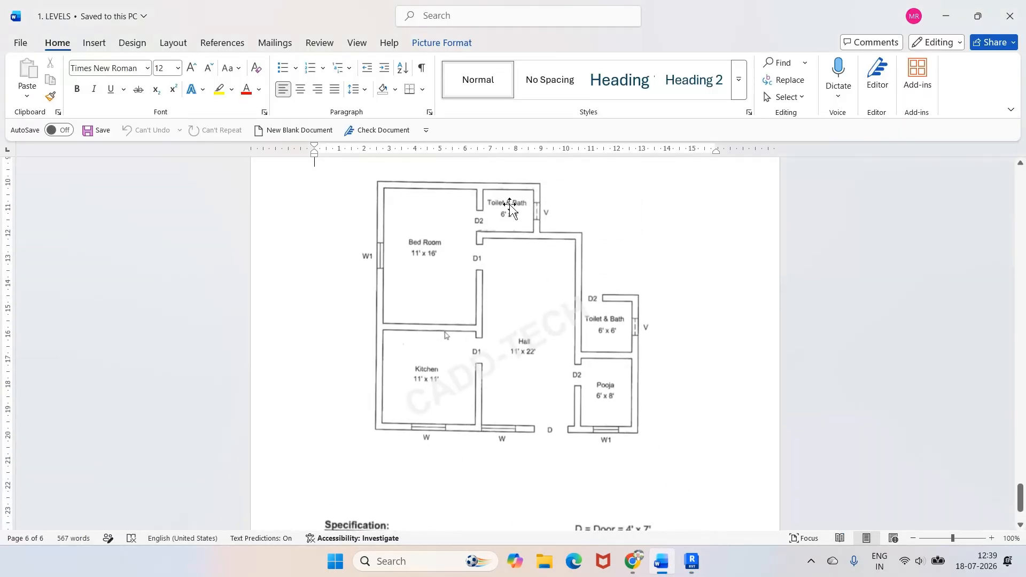
{"action": "left_click", "coordinate": [691, 562]}
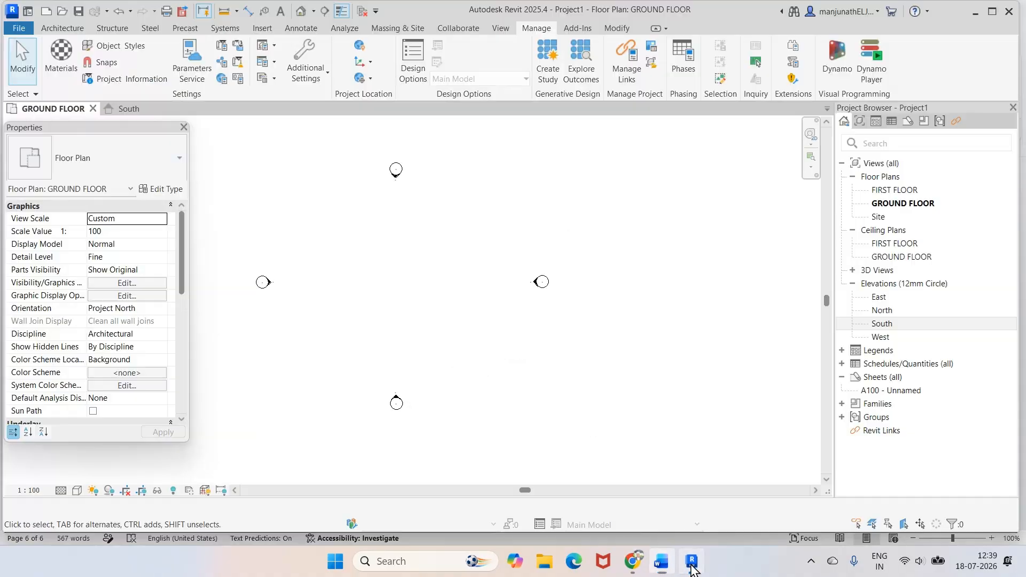
Start an architectural wall using the Basic Wall type Wall-Ext_215Bwk.
{"action": "left_click", "coordinate": [57, 30]}
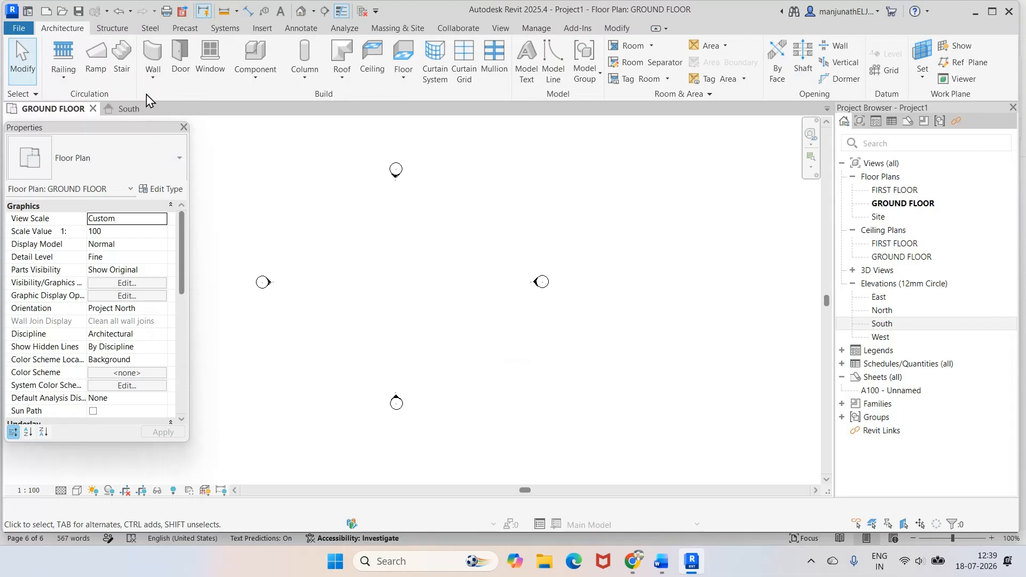
{"action": "left_click", "coordinate": [155, 79]}
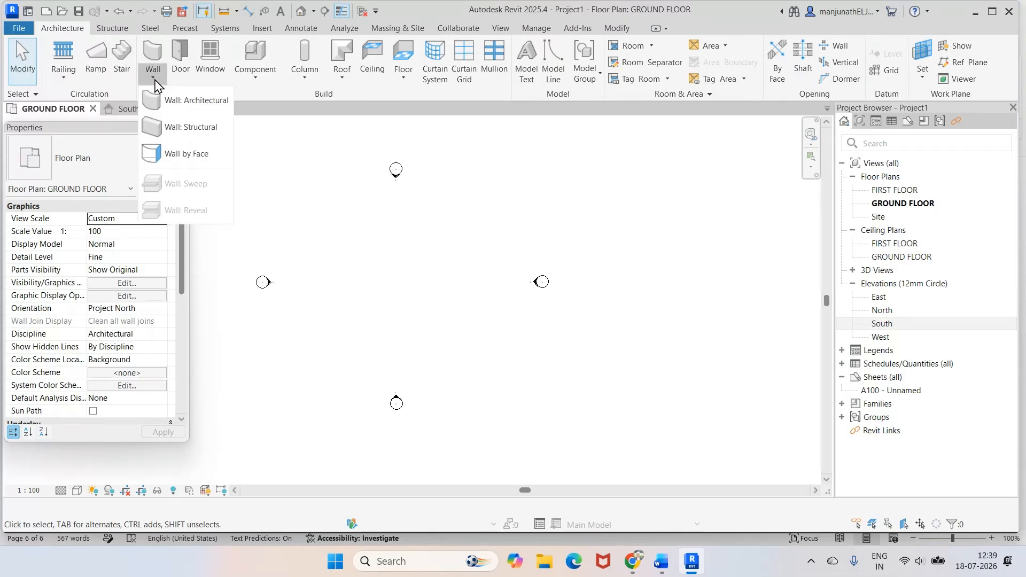
{"action": "left_click", "coordinate": [190, 102]}
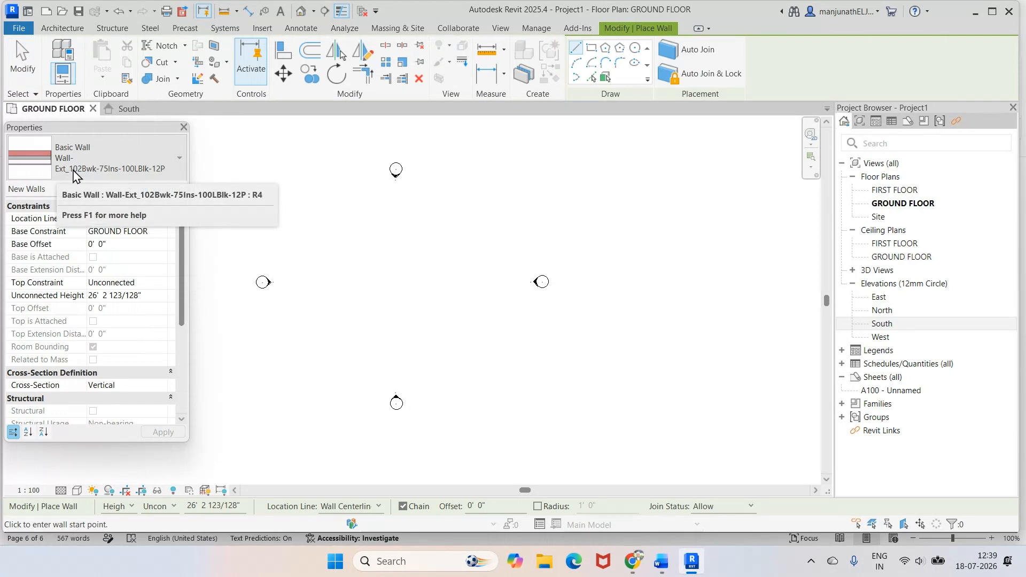
{"action": "left_click", "coordinate": [180, 163]}
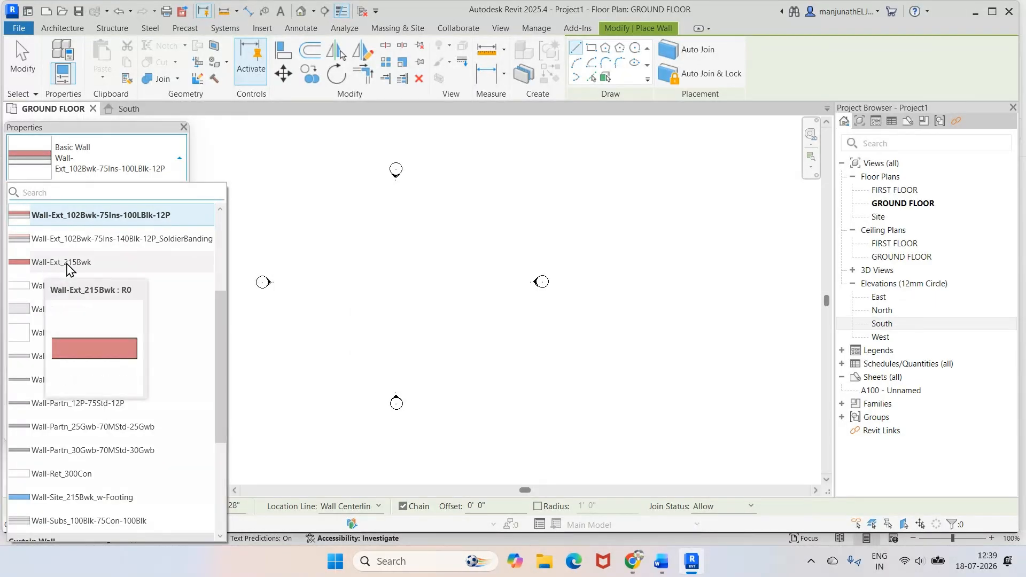
{"action": "left_click", "coordinate": [69, 262]}
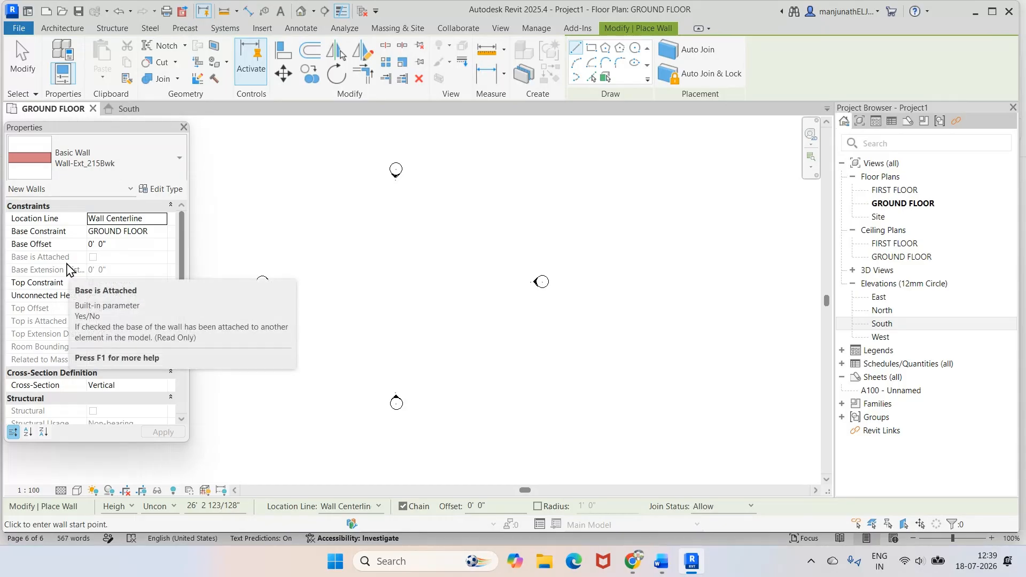
Duplicate the selected wall type under the name 9" BRICK WALL.
{"action": "left_click", "coordinate": [160, 190]}
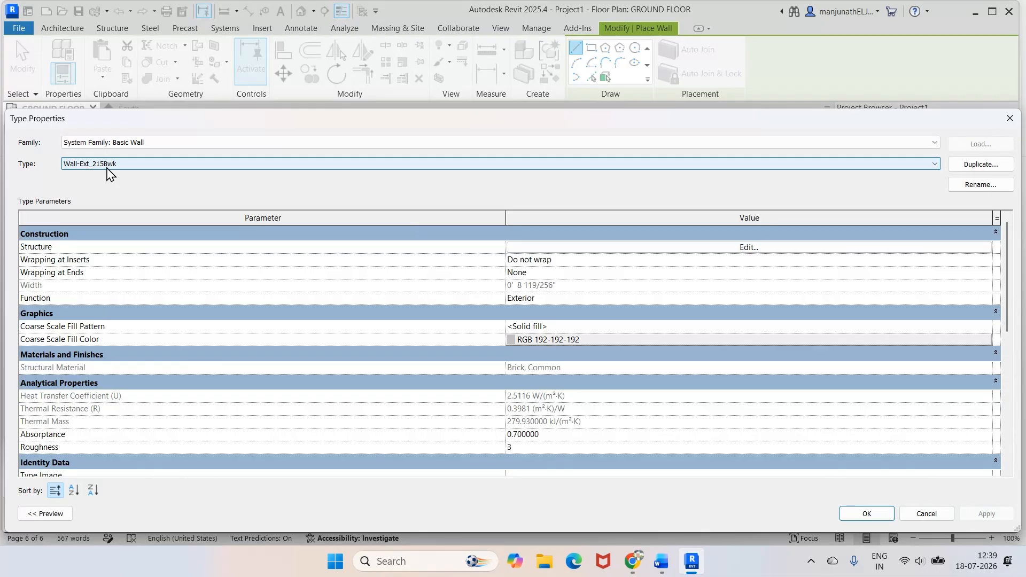
{"action": "left_click", "coordinate": [974, 168]}
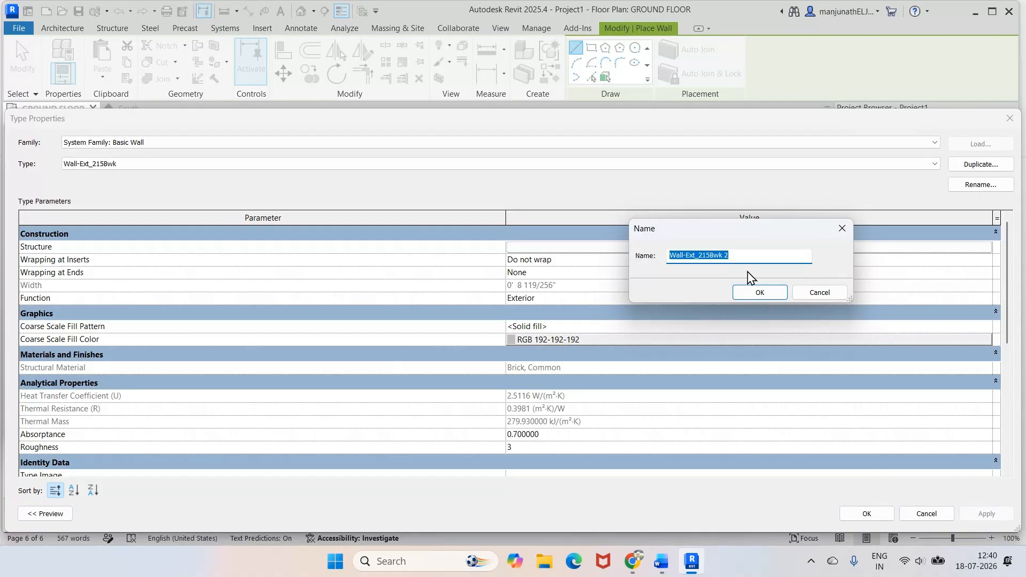
{"action": "type", "text": "9\" BRICK WALL"}
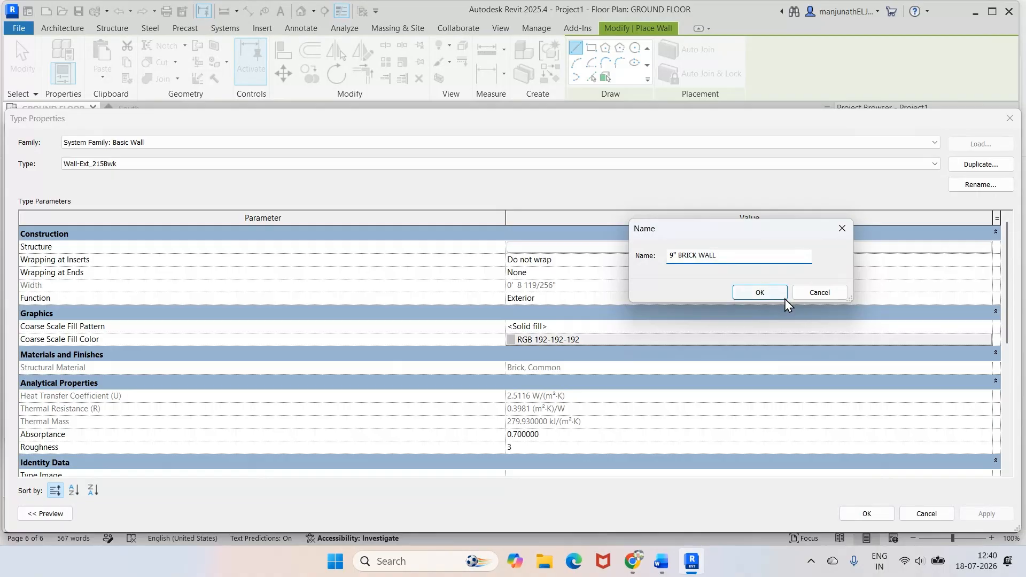
{"action": "left_click", "coordinate": [751, 294]}
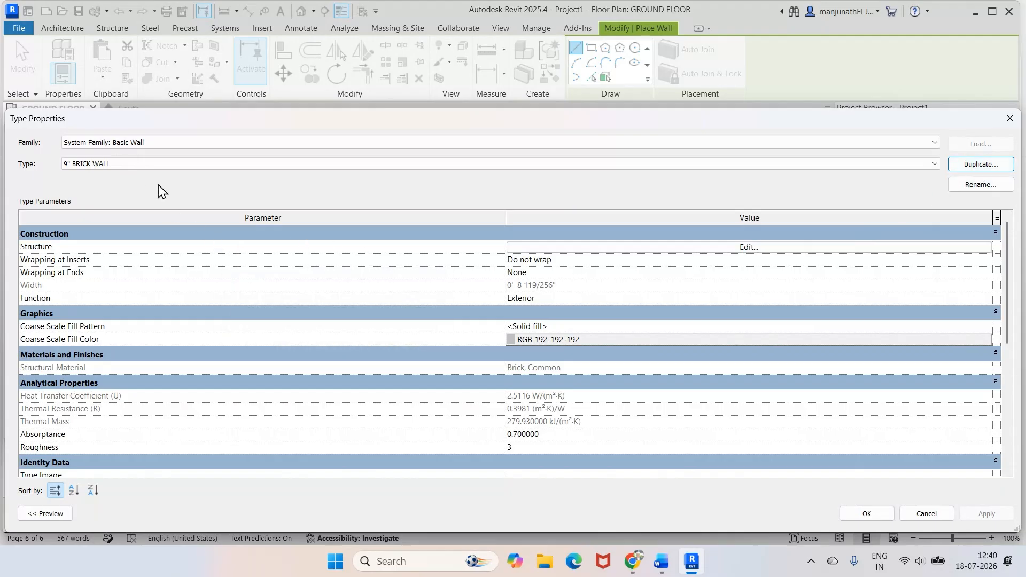
Set the brick structure layer of the 9" BRICK WALL type to a thickness of 9" and apply the type changes.
{"action": "left_click", "coordinate": [749, 248]}
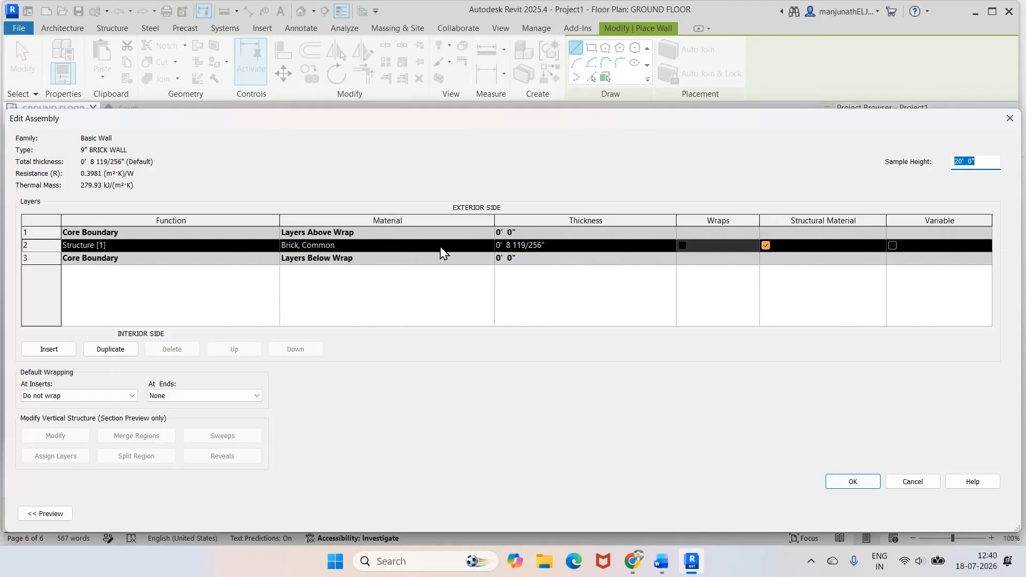
{"action": "left_click", "coordinate": [512, 248]}
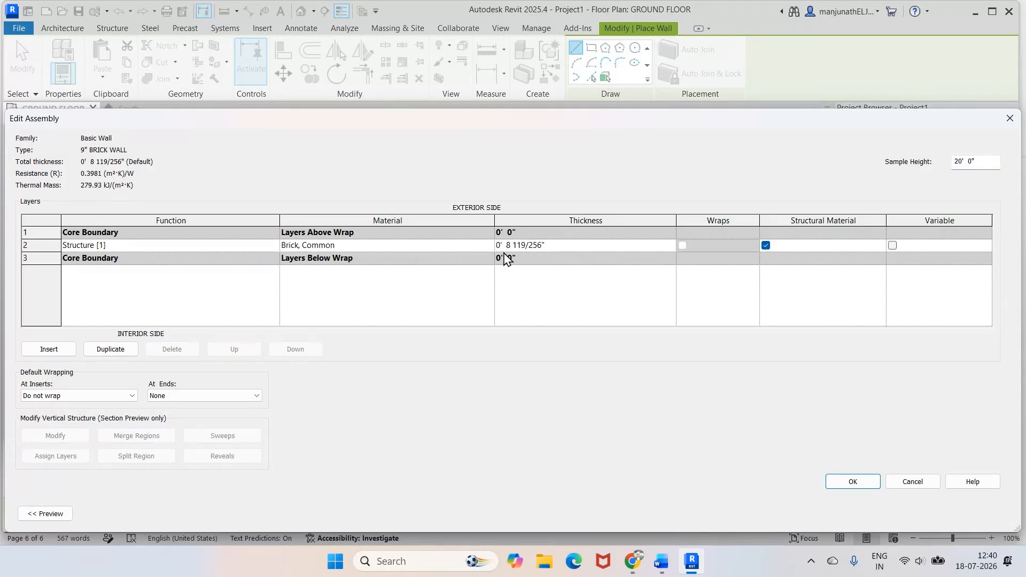
{"action": "left_click_drag", "start_coordinate": [497, 247], "coordinate": [556, 247]}
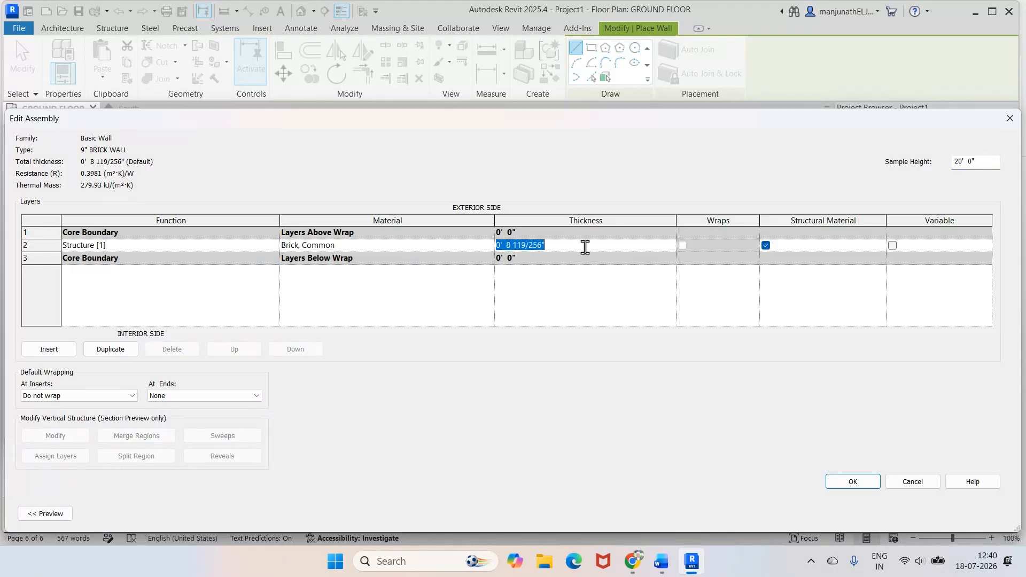
{"action": "type", "text": "9"}
{"action": "left_click", "coordinate": [857, 482]}
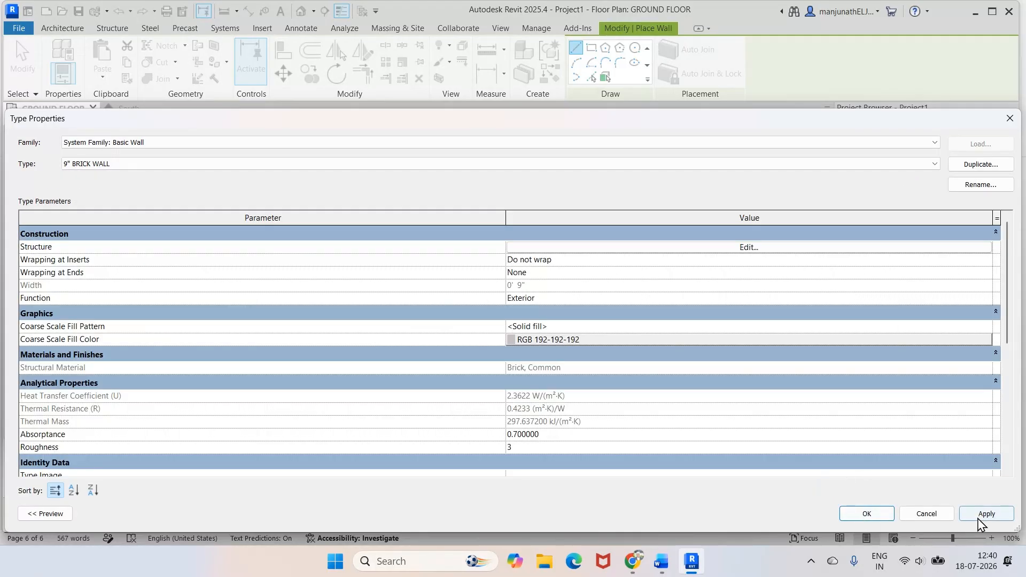
{"action": "left_click", "coordinate": [986, 514]}
{"action": "left_click", "coordinate": [866, 514]}
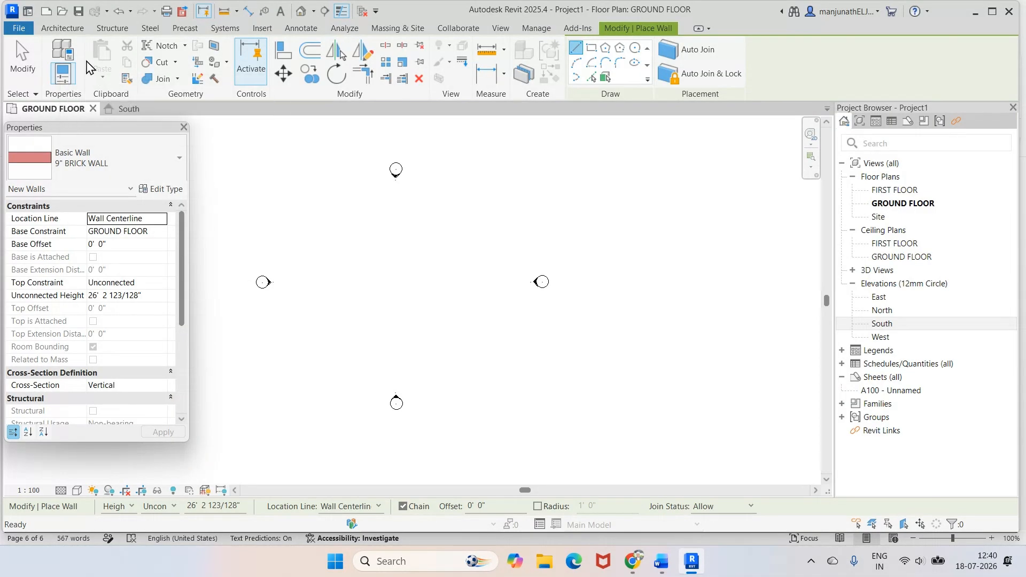
{"action": "left_click", "coordinate": [68, 31]}
{"action": "left_click", "coordinate": [153, 53]}
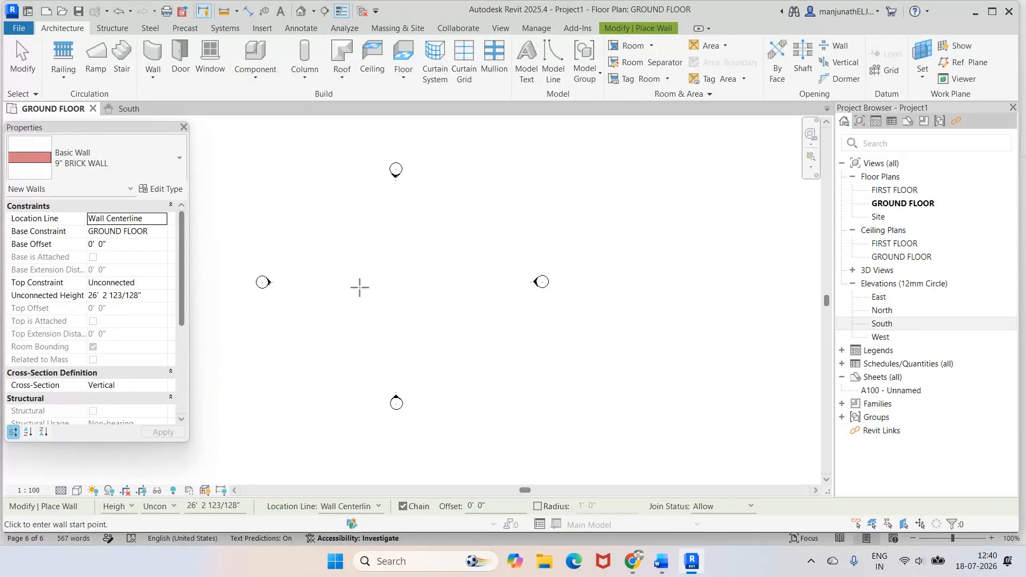
{"action": "left_click", "coordinate": [332, 232]}
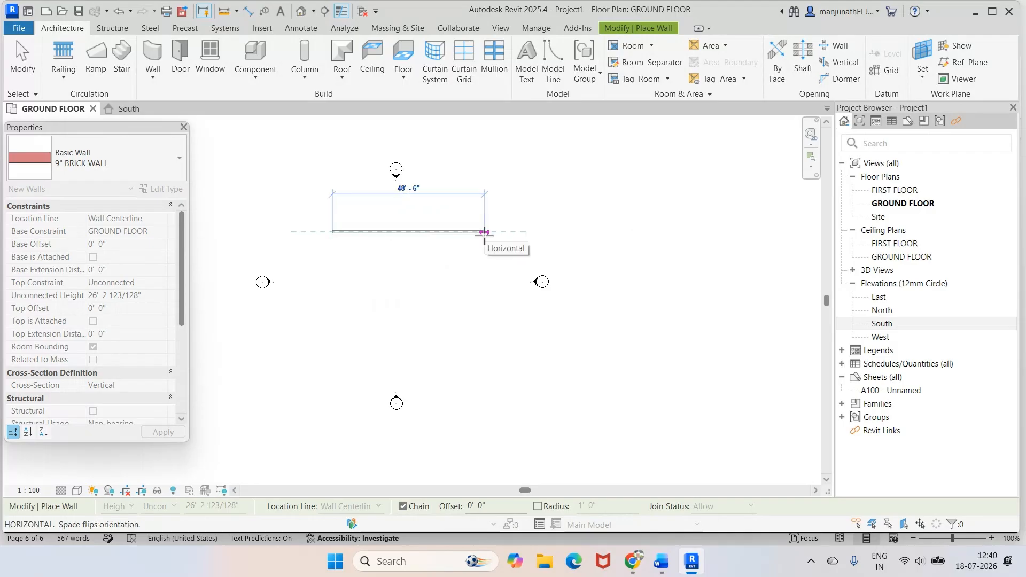
{"action": "key", "text": "Escape"}
{"action": "key", "text": "Escape"}
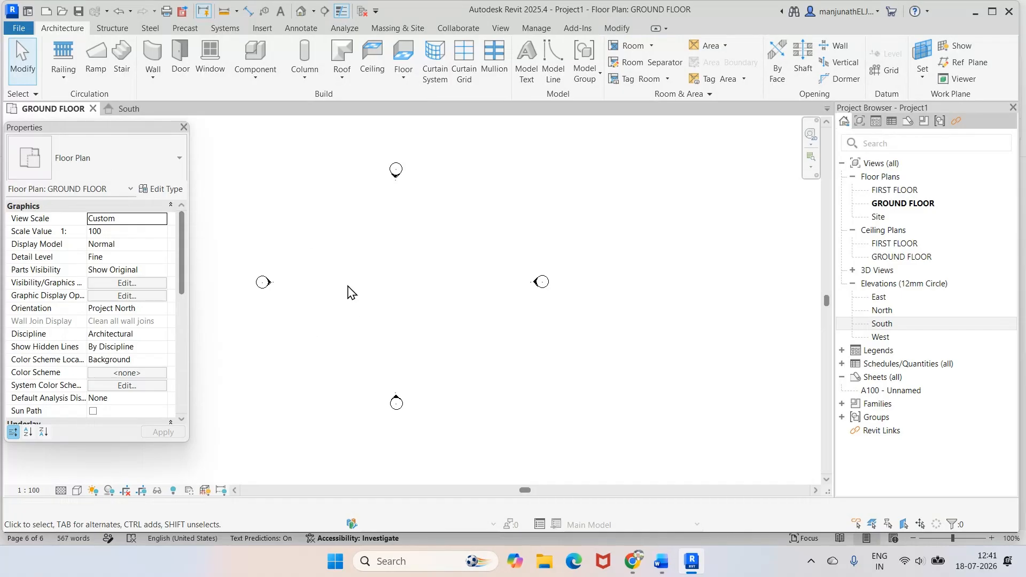
Start an architectural wall and set its top constraint to Up to level: FIRST FLOOR.
{"action": "left_click", "coordinate": [154, 54]}
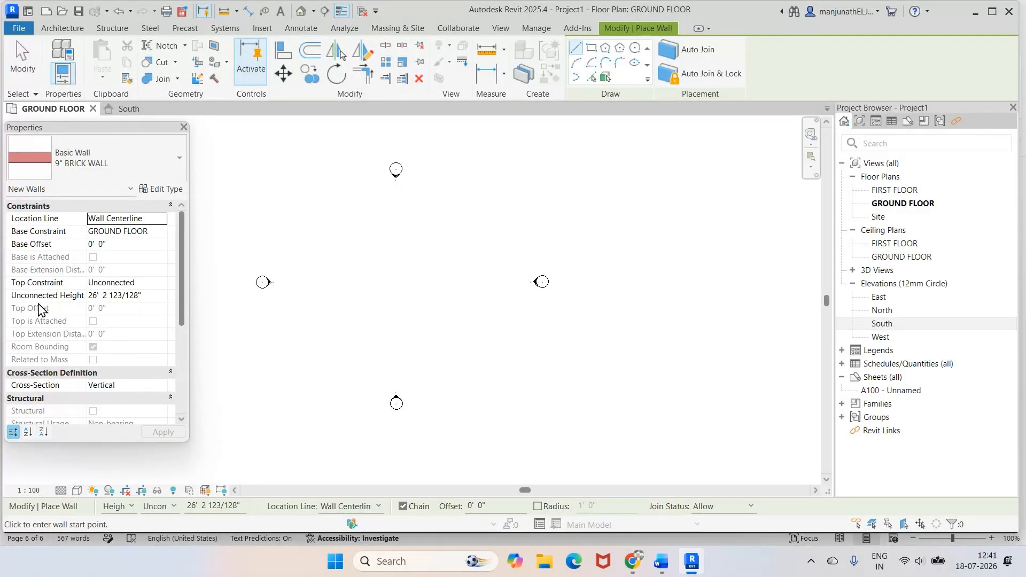
{"action": "left_click", "coordinate": [161, 286]}
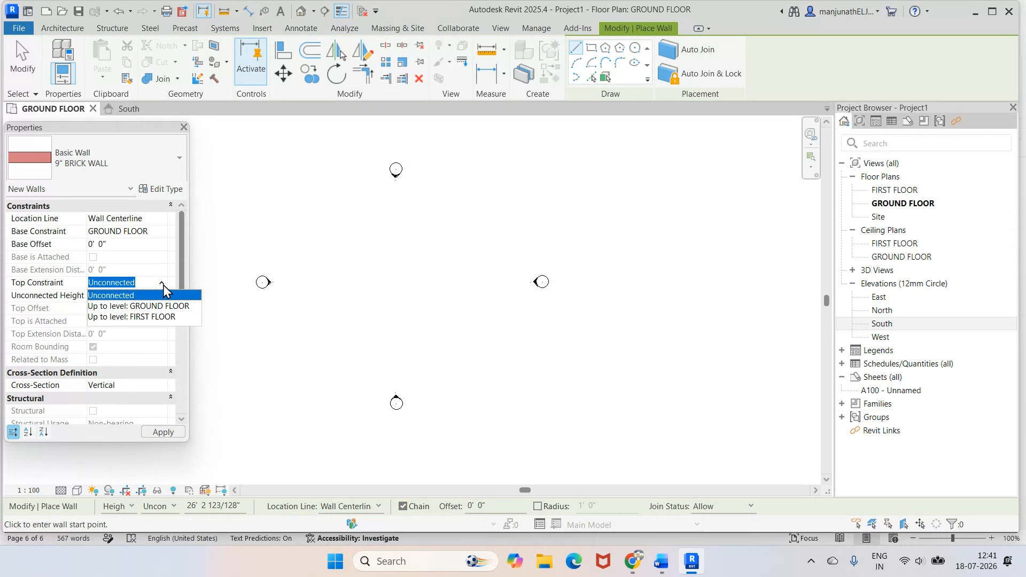
{"action": "left_click", "coordinate": [158, 318]}
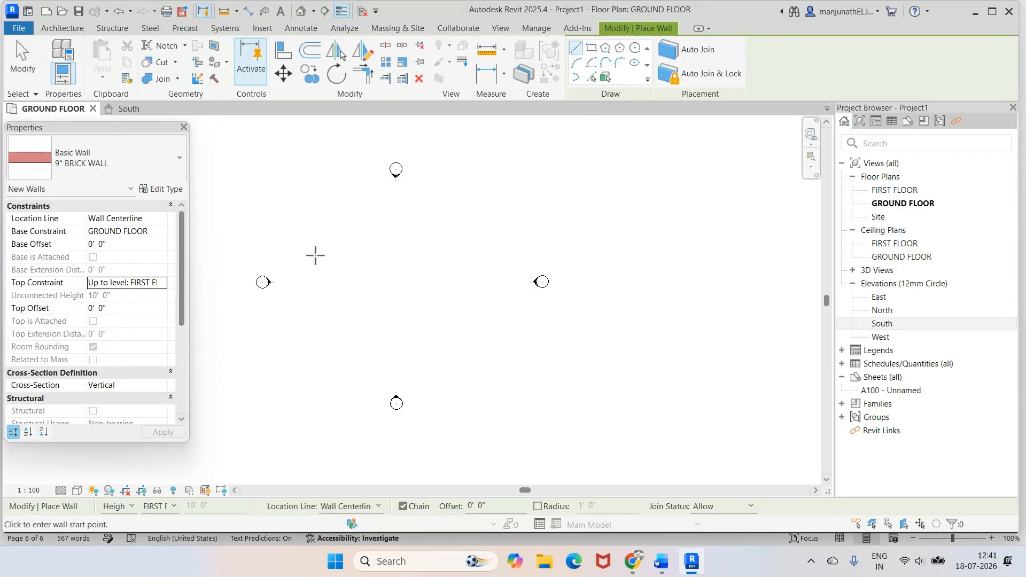
Draw a horizontal brick wall across the upper plan area and a vertical one about 48' long down from its west end.
{"action": "left_click", "coordinate": [331, 223]}
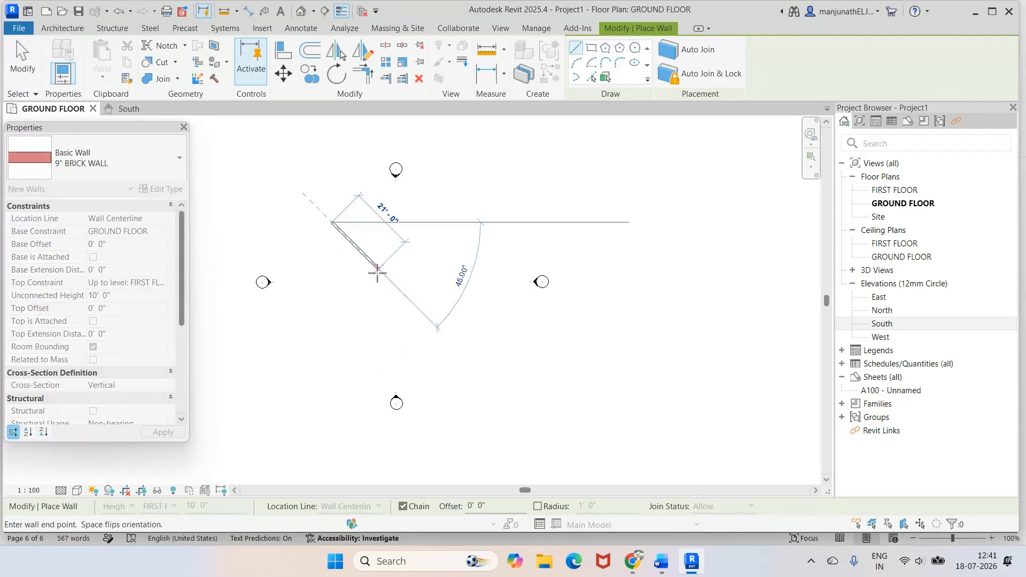
{"action": "left_click", "coordinate": [465, 223]}
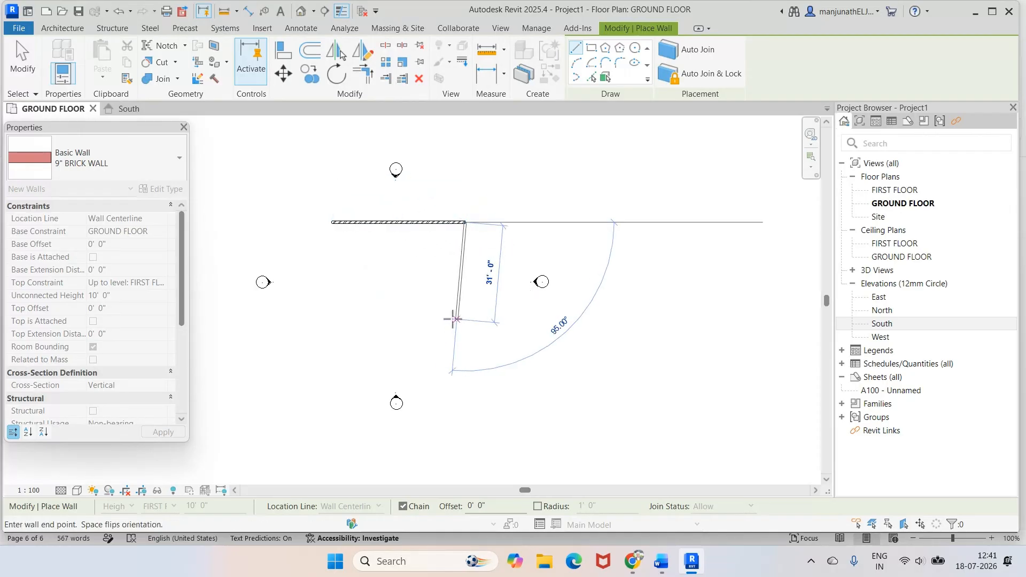
{"action": "key", "text": "Escape"}
{"action": "left_click", "coordinate": [331, 223]}
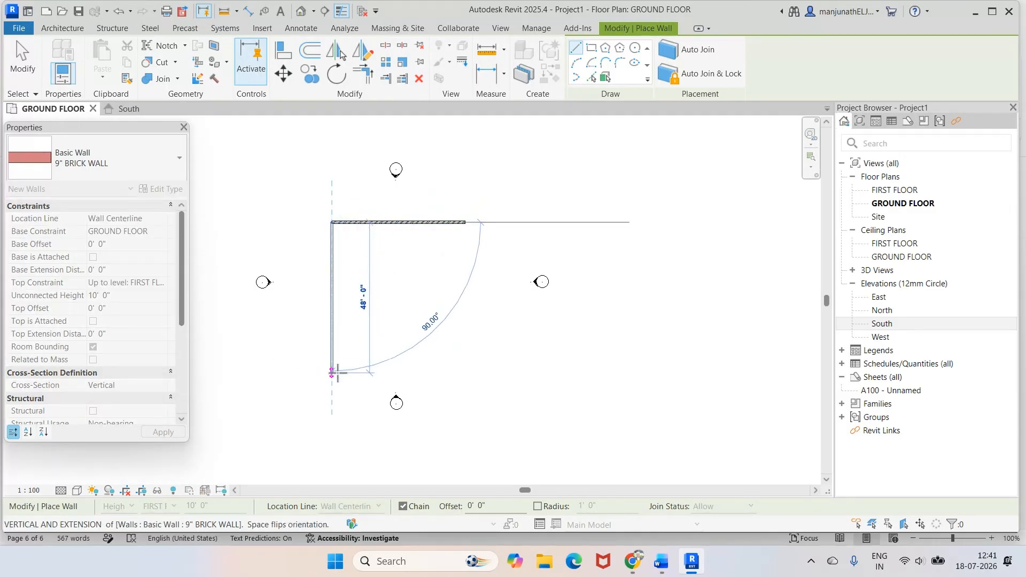
{"action": "left_click", "coordinate": [331, 373]}
{"action": "key", "text": "Escape"}
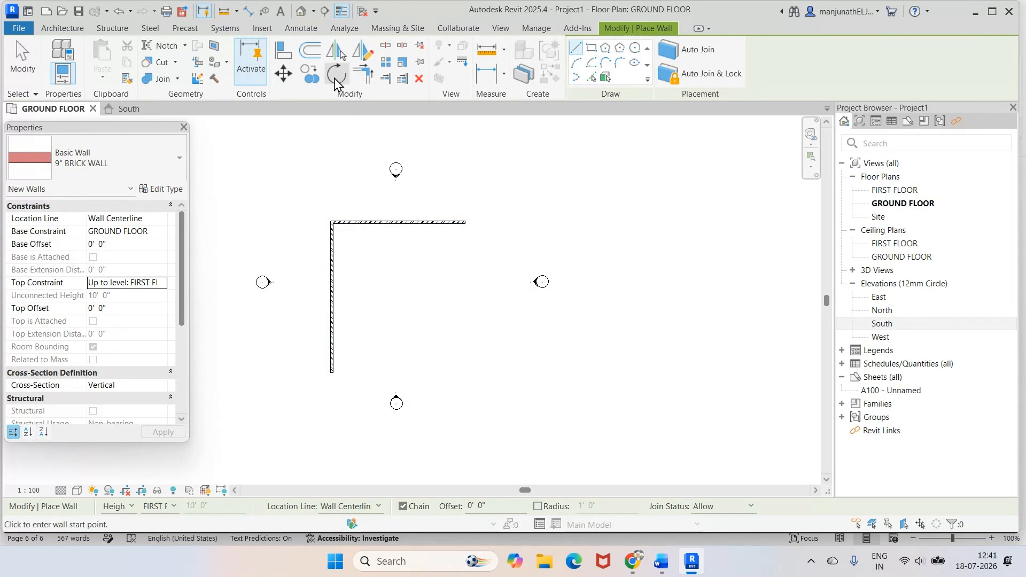
Open the default 3D view and inspect the two brick walls.
{"action": "left_click", "coordinate": [301, 11]}
{"action": "scroll", "coordinate": [649, 248], "scroll_direction": "up", "scroll_amount": 1}
{"action": "scroll", "coordinate": [655, 250], "scroll_direction": "down", "scroll_amount": 3}
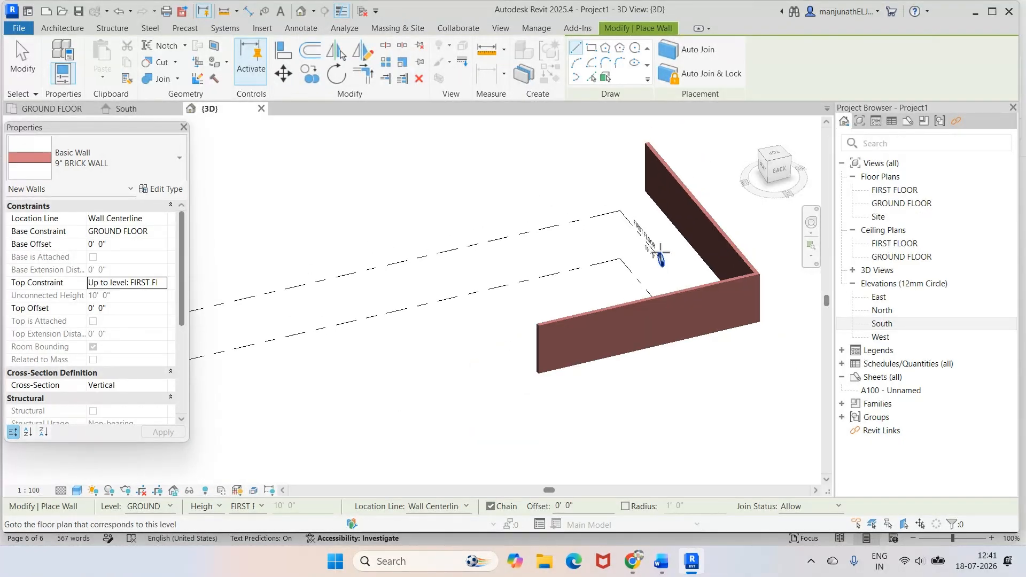
{"action": "scroll", "coordinate": [660, 251], "scroll_direction": "up", "scroll_amount": 2}
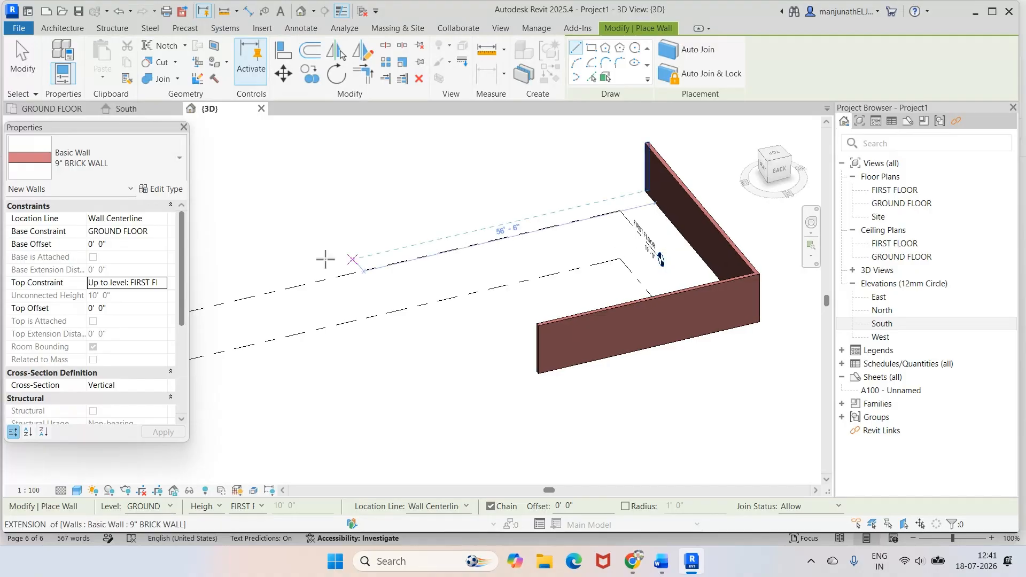
Examine in the South elevation how the walls sit between the GROUND FLOOR and FIRST FLOOR levels.
{"action": "left_click", "coordinate": [135, 116]}
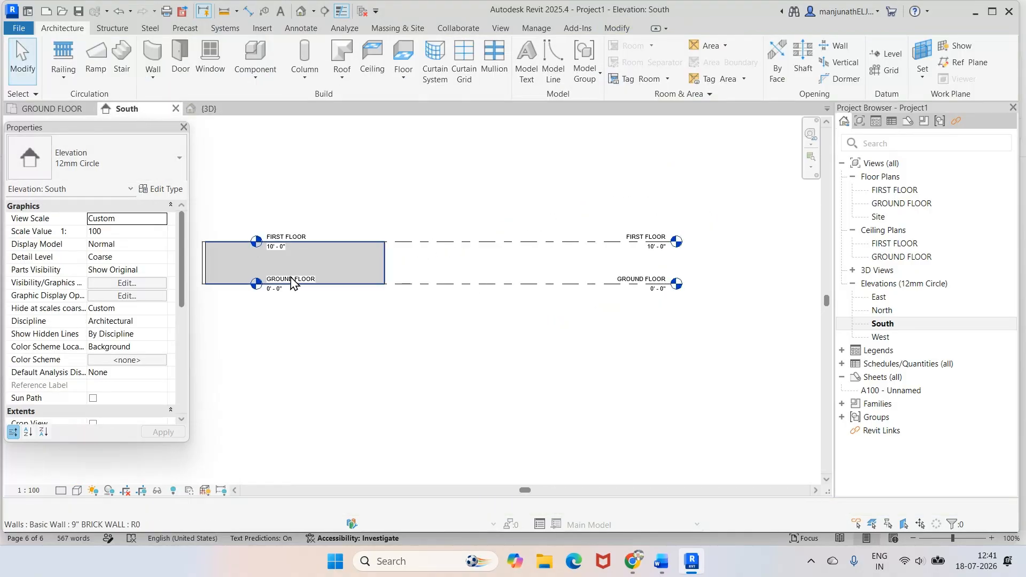
{"action": "scroll", "coordinate": [292, 289], "scroll_direction": "up", "scroll_amount": 2}
{"action": "scroll", "coordinate": [293, 288], "scroll_direction": "down", "scroll_amount": 3}
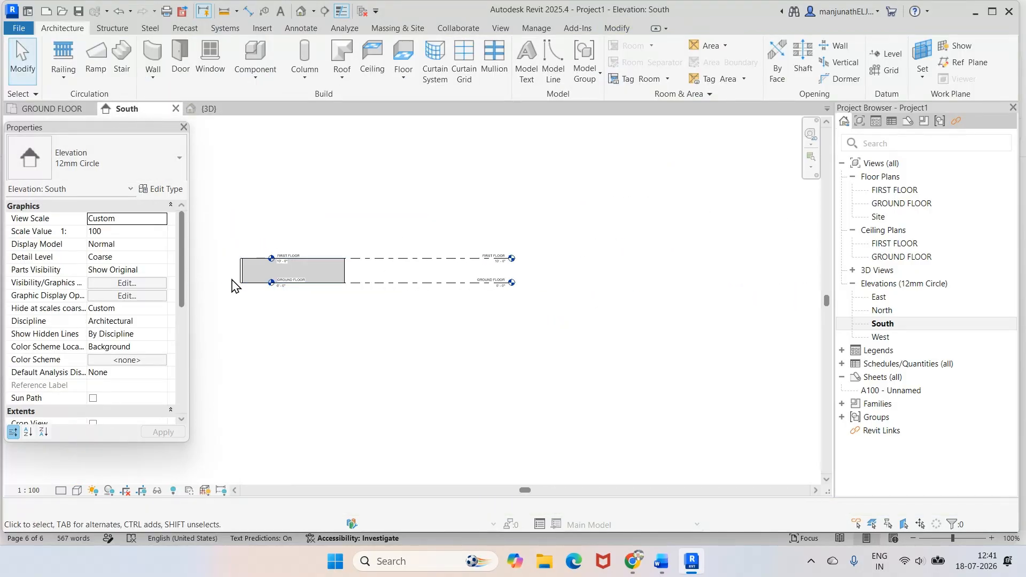
{"action": "scroll", "coordinate": [234, 277], "scroll_direction": "up", "scroll_amount": 3}
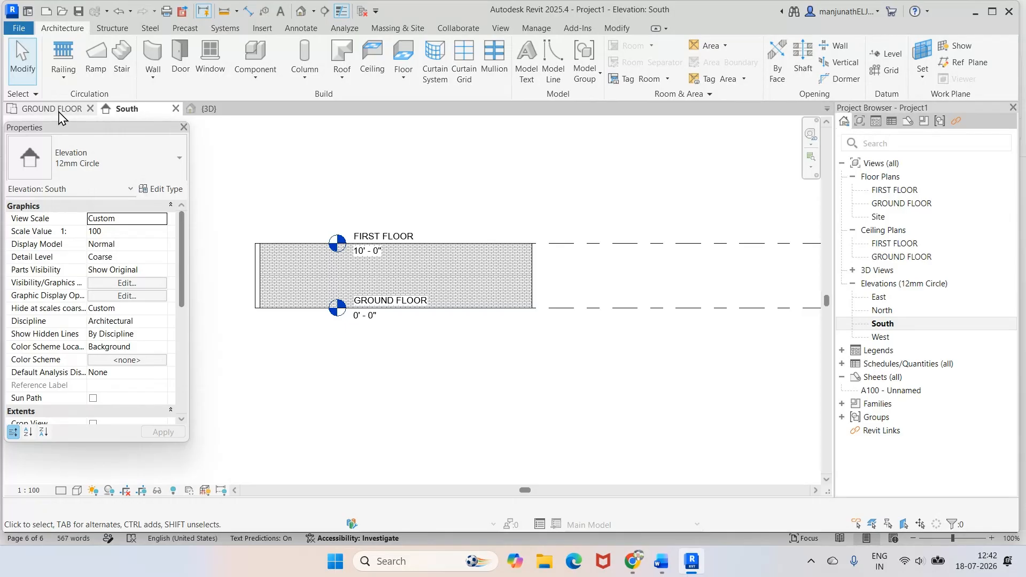
{"action": "scroll", "coordinate": [705, 305], "scroll_direction": "down", "scroll_amount": 5}
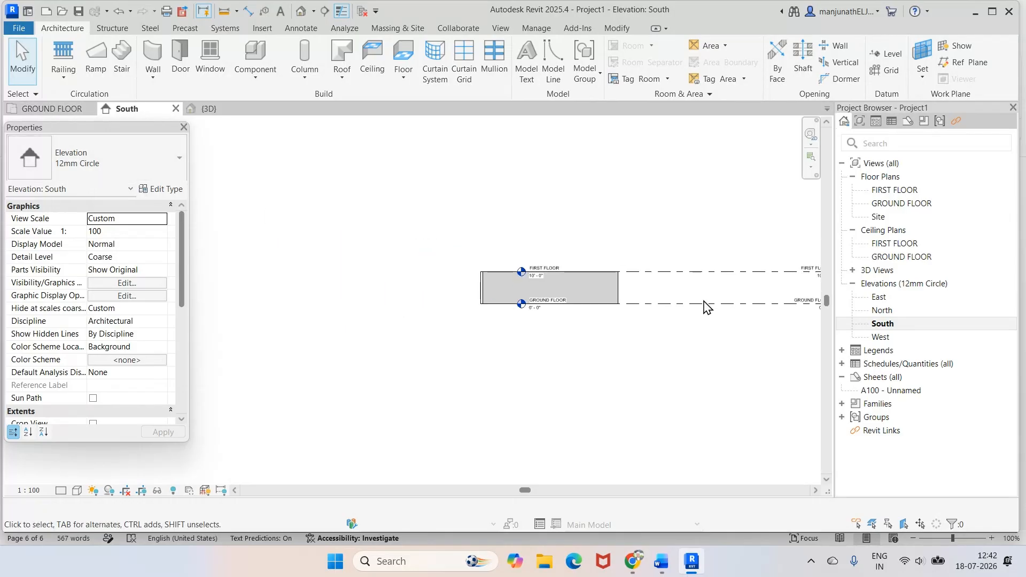
{"action": "scroll", "coordinate": [806, 319], "scroll_direction": "up", "scroll_amount": 4}
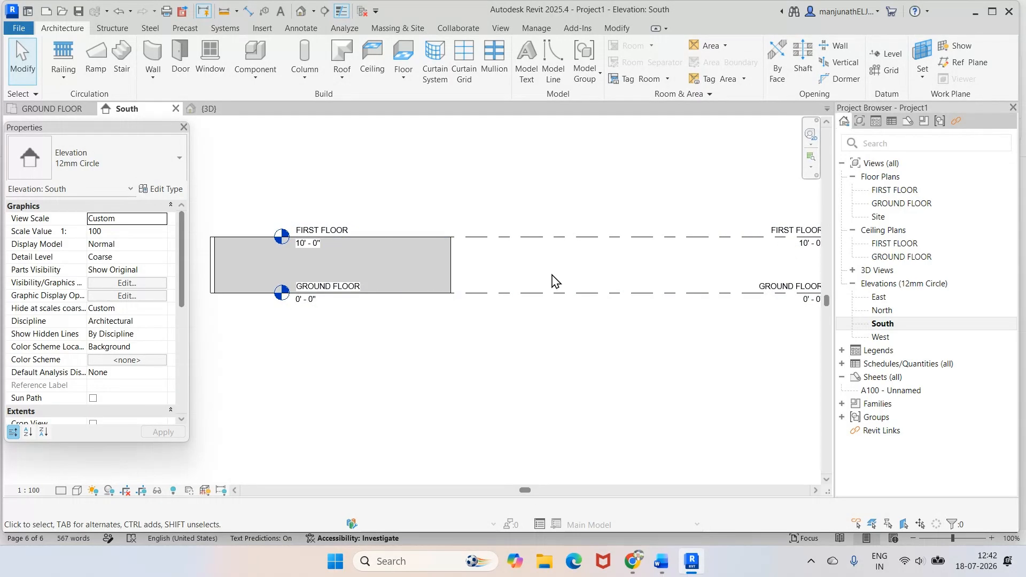
Return to the GROUND FLOOR plan, switch to Word to check the room layout on the floor plan, and go back to Revit.
{"action": "left_click", "coordinate": [54, 110]}
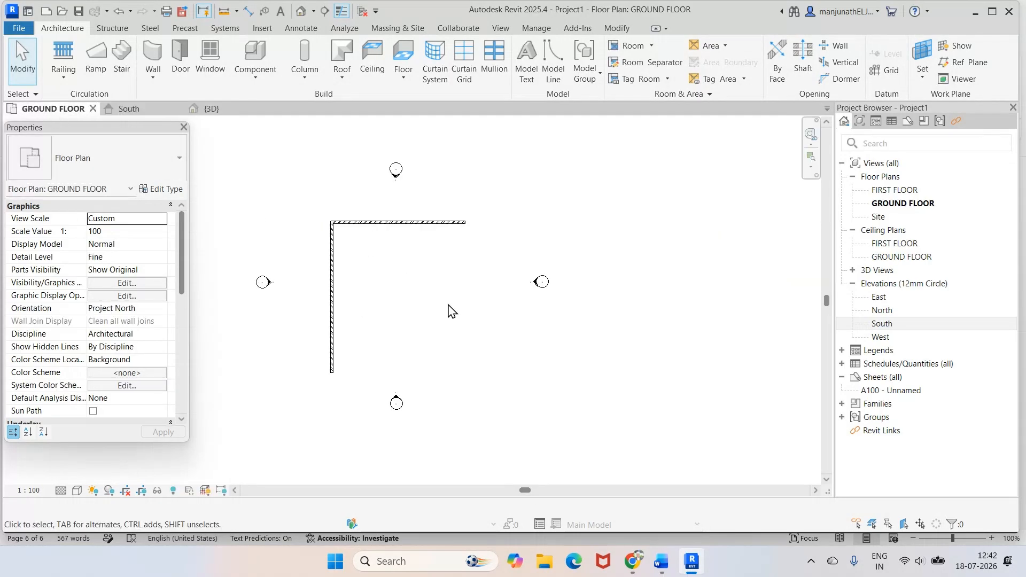
{"action": "scroll", "coordinate": [450, 311], "scroll_direction": "up", "scroll_amount": 1}
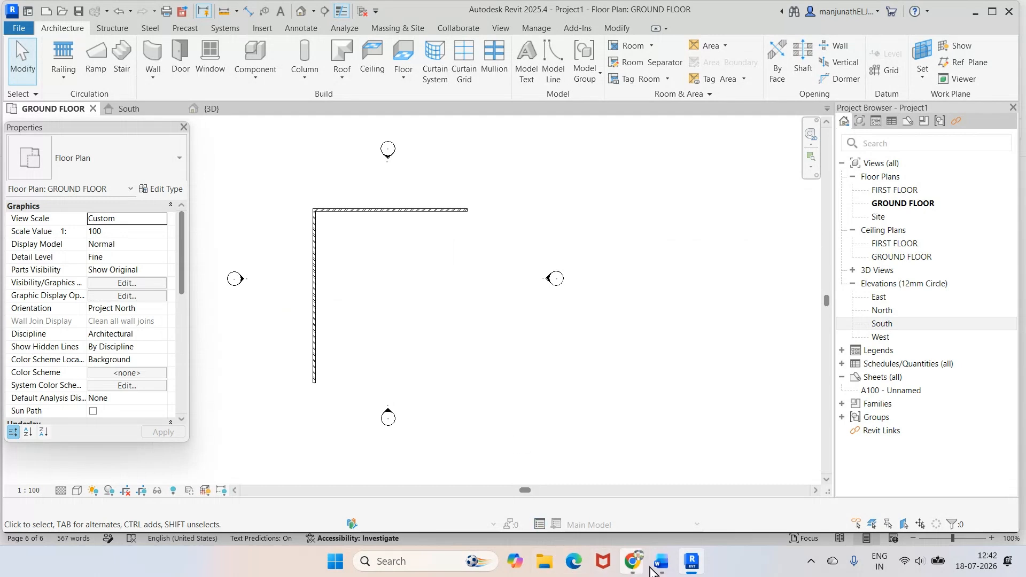
{"action": "left_click", "coordinate": [691, 561]}
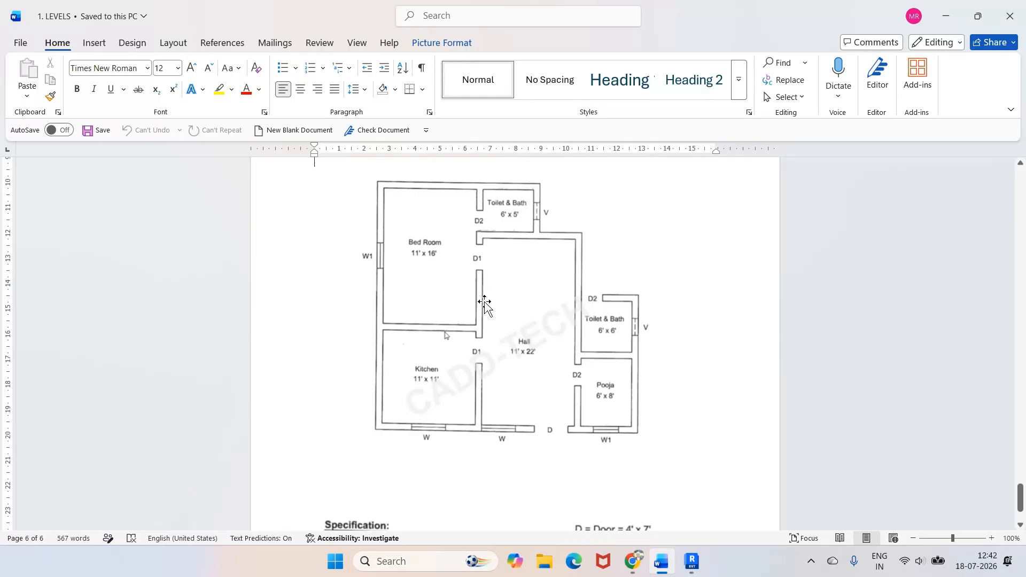
{"action": "left_click", "coordinate": [691, 562]}
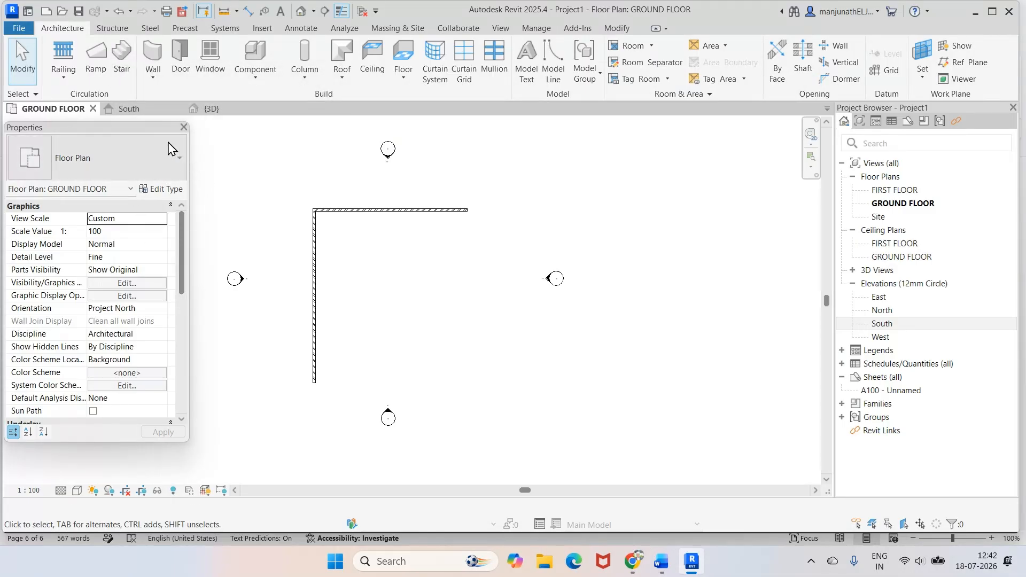
Draw a vertical 9" BRICK WALL about 36' long downward from near the middle of the horizontal wall.
{"action": "left_click", "coordinate": [154, 57]}
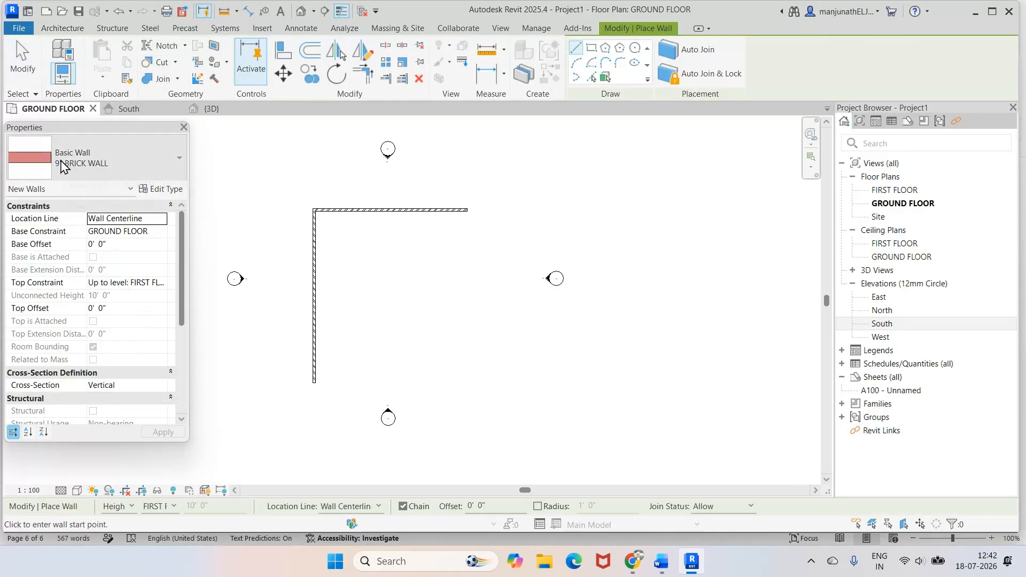
{"action": "left_click", "coordinate": [385, 211]}
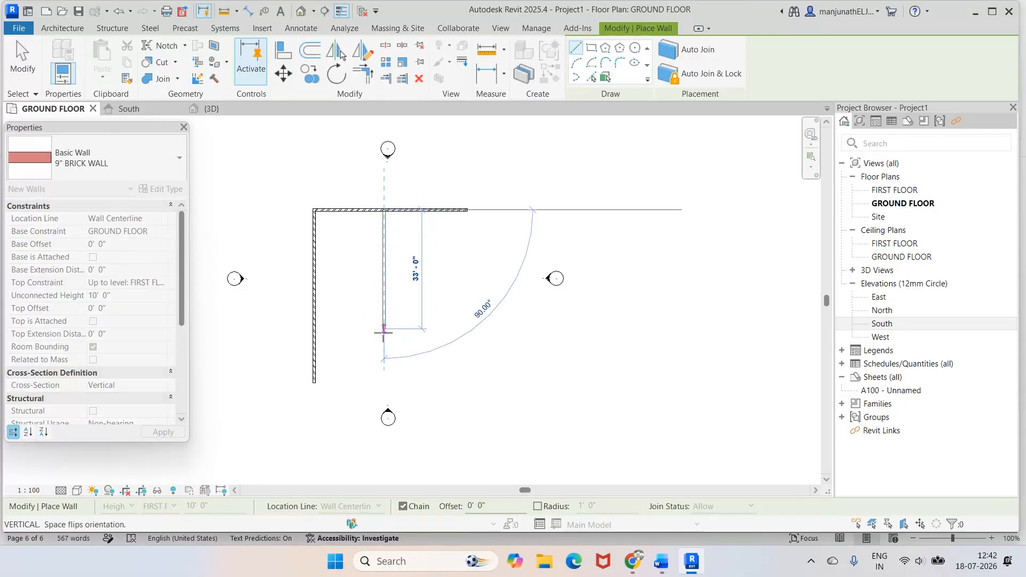
{"action": "left_click", "coordinate": [383, 340]}
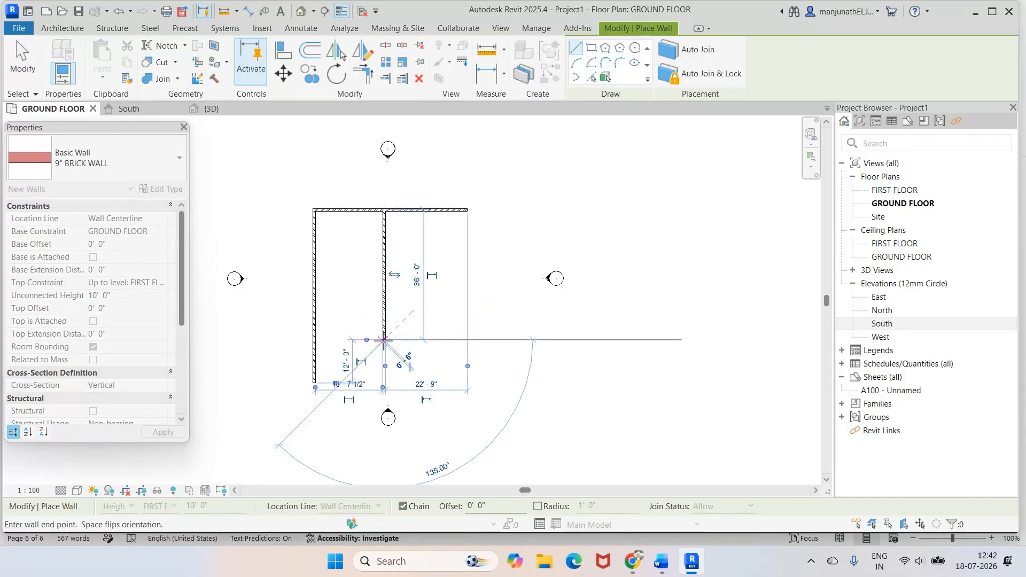
{"action": "key", "text": "Escape"}
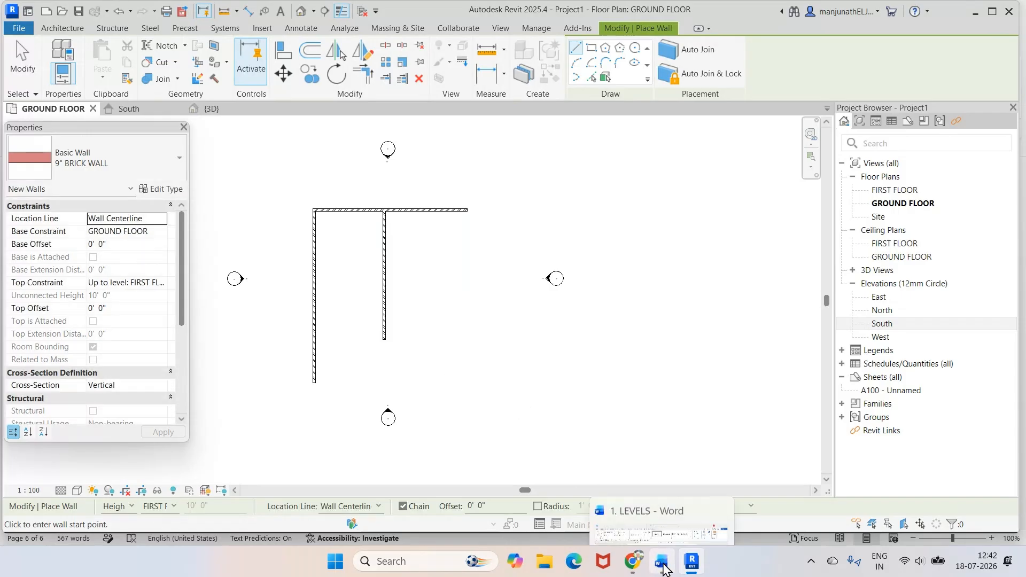
Check the floor plan in Word again and, in Revit, draw a horizontal wall about 35' long from the west wall across the inner vertical wall.
{"action": "left_click", "coordinate": [663, 570]}
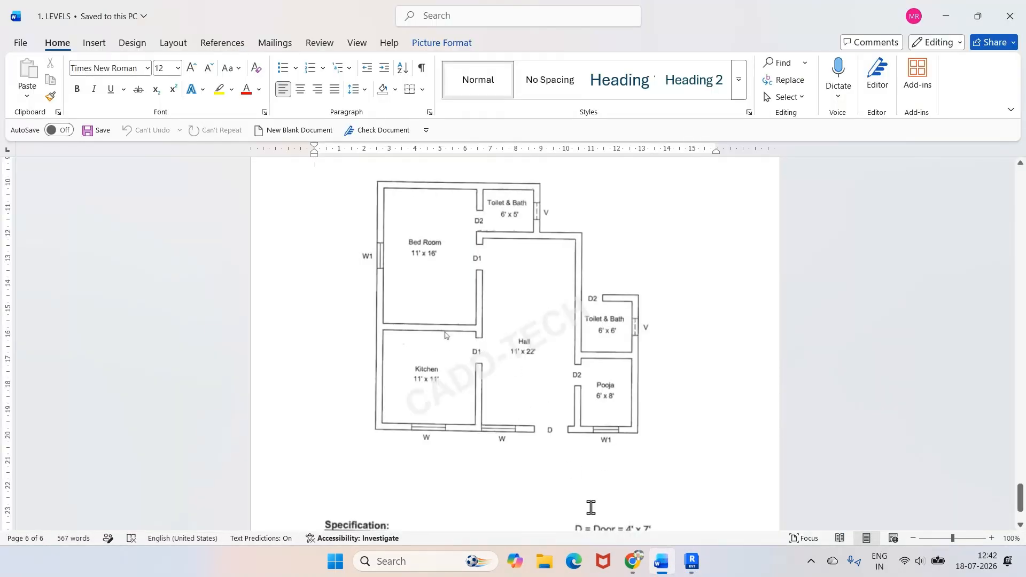
{"action": "left_click", "coordinate": [692, 563]}
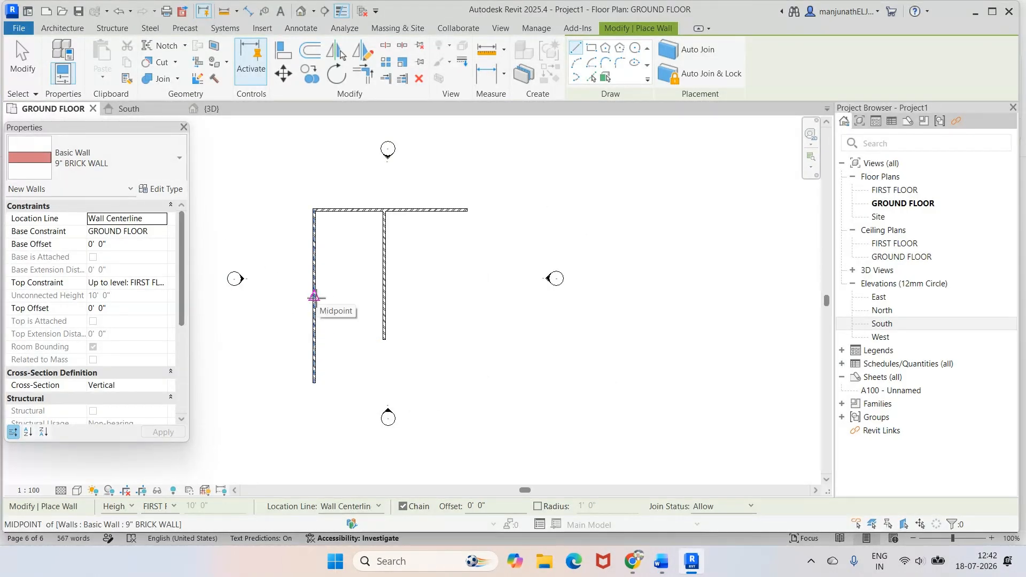
{"action": "left_click", "coordinate": [314, 288]}
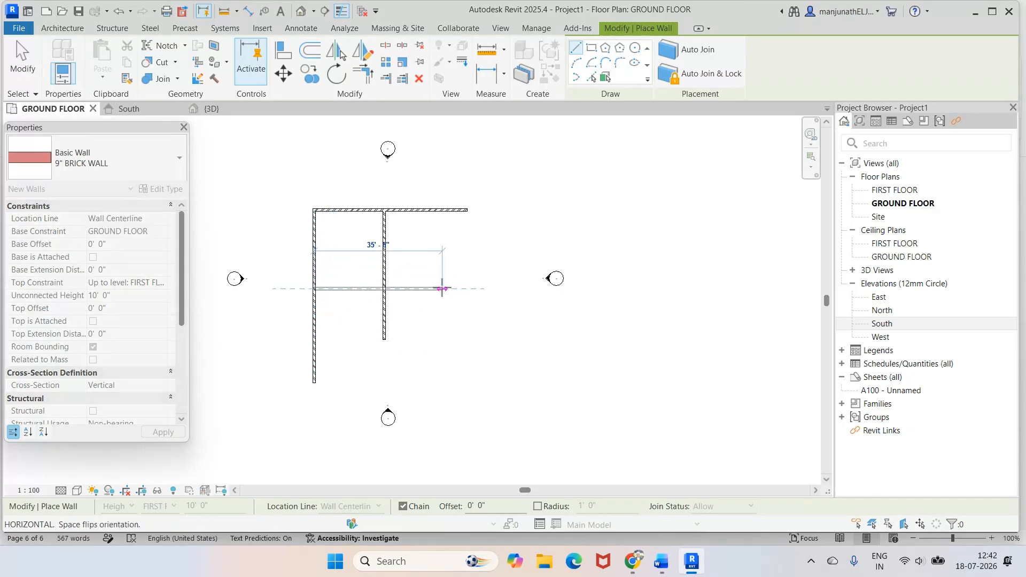
{"action": "left_click", "coordinate": [442, 288]}
{"action": "key", "text": "Escape"}
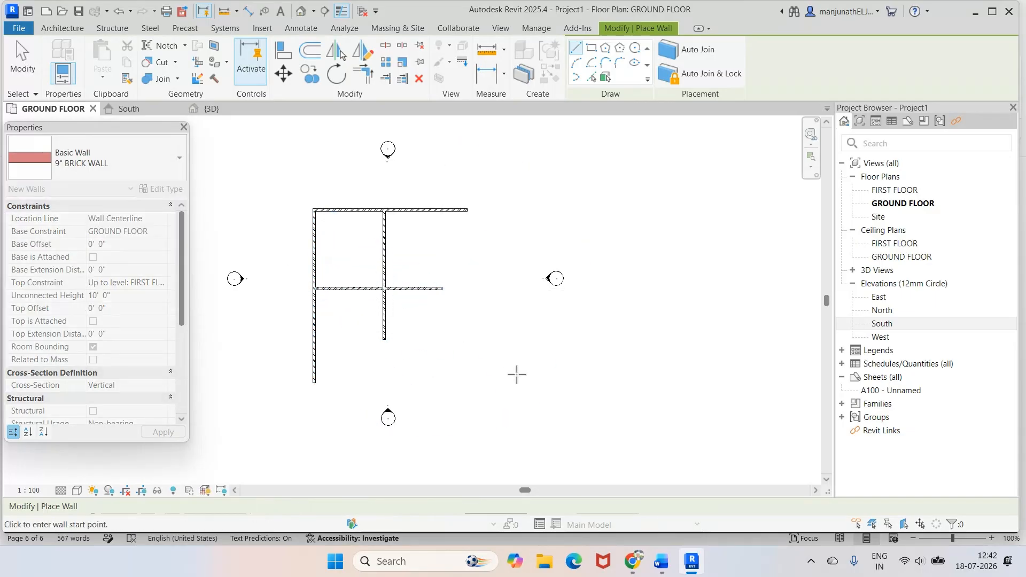
{"action": "scroll", "coordinate": [394, 332], "scroll_direction": "up", "scroll_amount": 4}
{"action": "scroll", "coordinate": [363, 298], "scroll_direction": "down", "scroll_amount": 2}
{"action": "scroll", "coordinate": [300, 223], "scroll_direction": "up", "scroll_amount": 5}
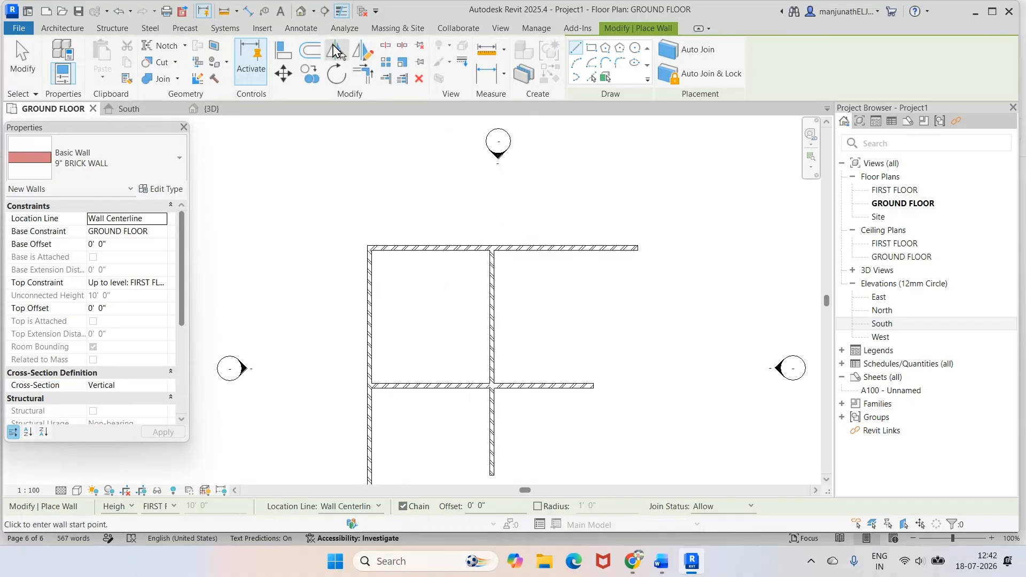
Place an aligned dimension, measured to wall faces, between the west wall and the inner vertical wall, above the top horizontal wall.
{"action": "left_click", "coordinate": [306, 31]}
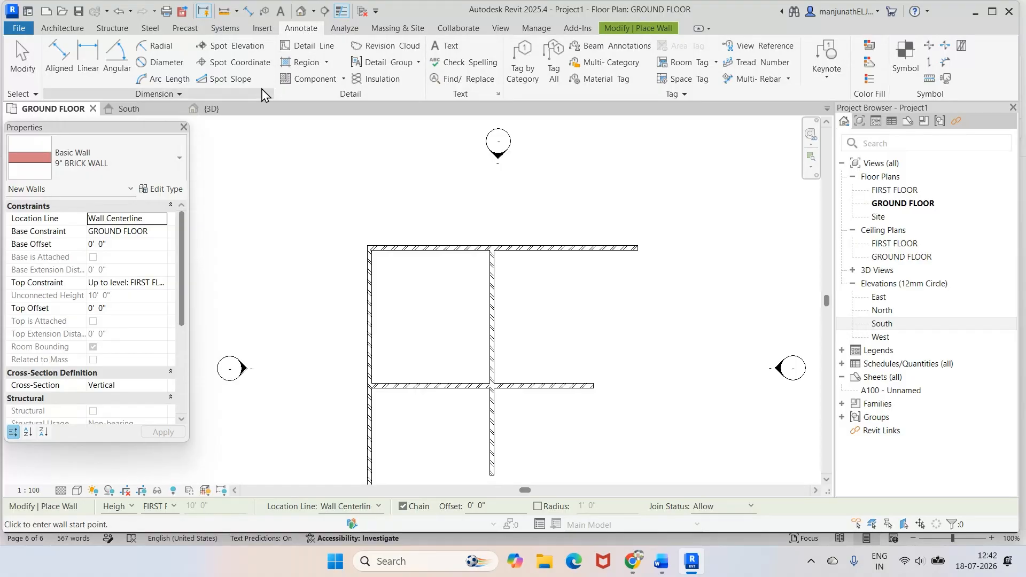
{"action": "left_click", "coordinate": [54, 56]}
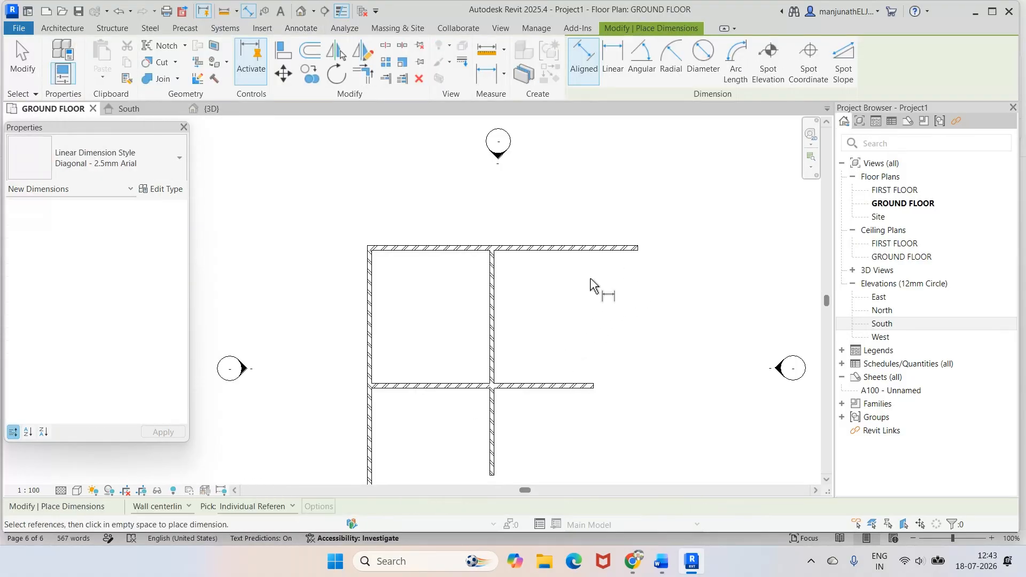
{"action": "left_click", "coordinate": [189, 508]}
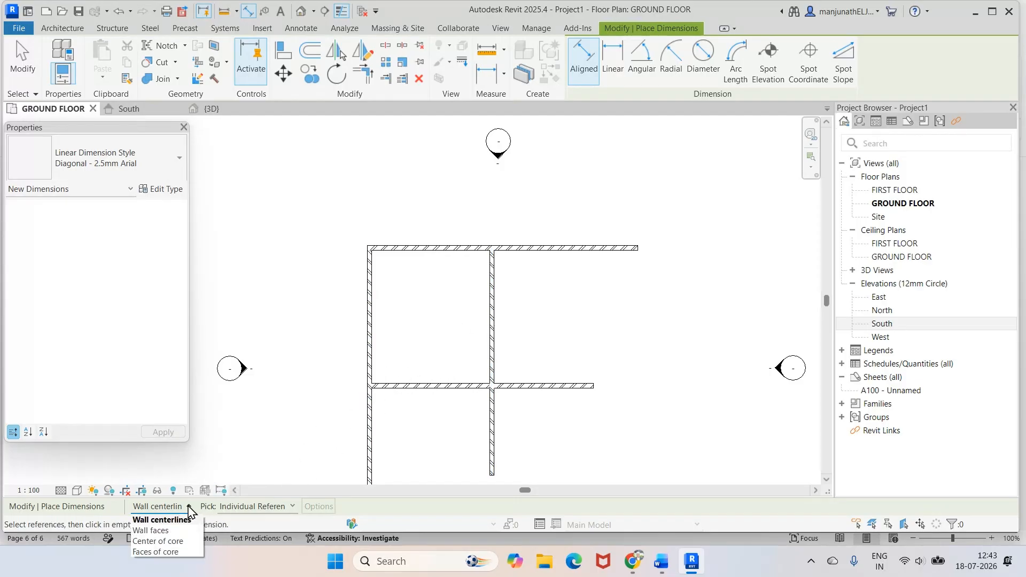
{"action": "left_click", "coordinate": [161, 531]}
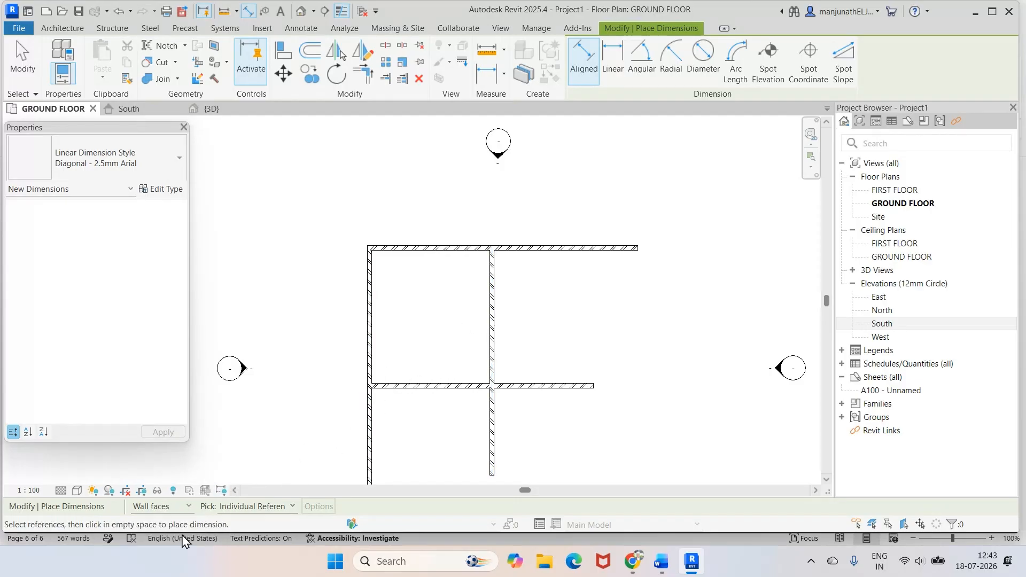
{"action": "left_click", "coordinate": [374, 271]}
{"action": "left_click", "coordinate": [488, 275]}
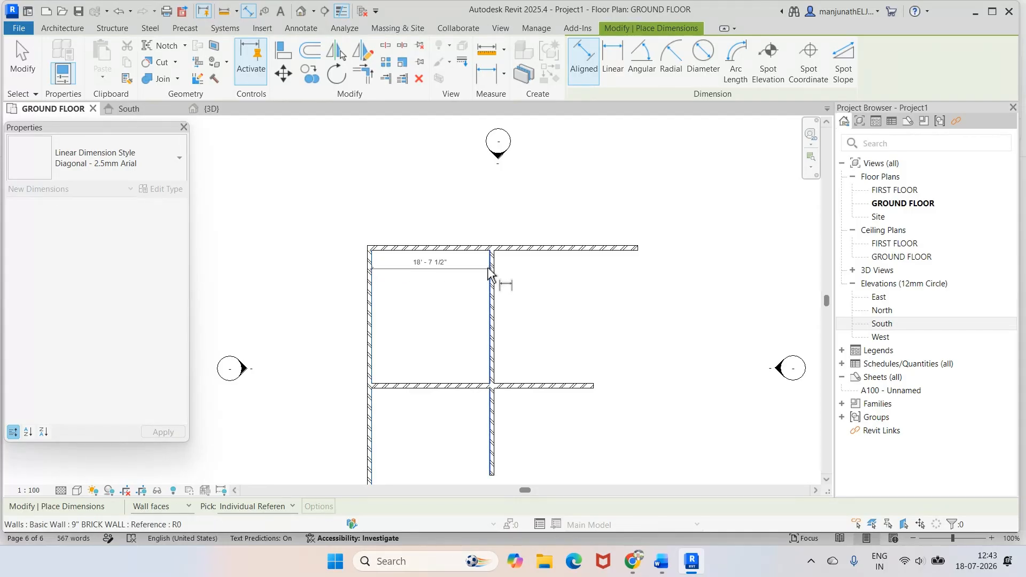
{"action": "left_click", "coordinate": [470, 216]}
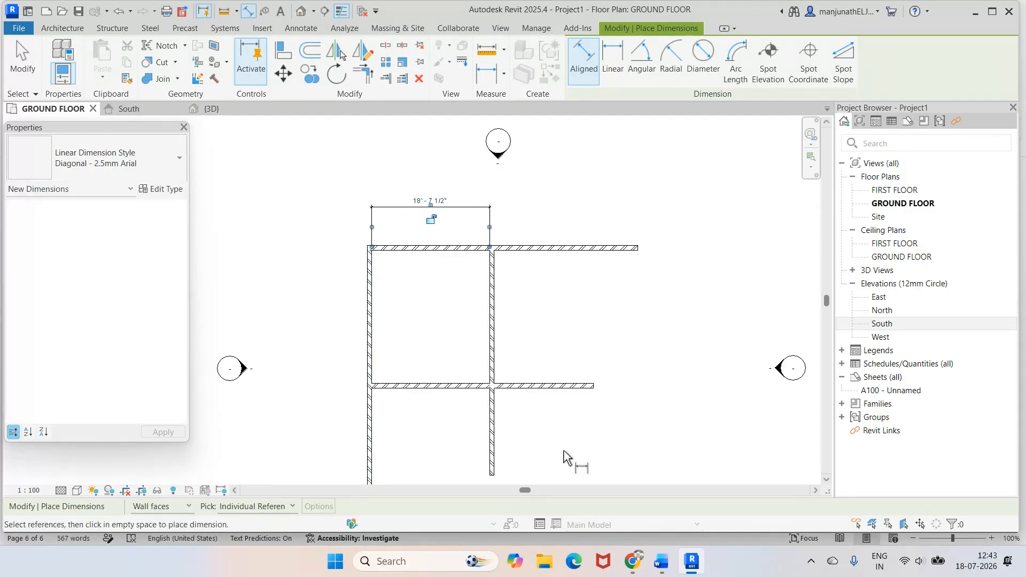
Check the bedroom size in Word and, in Revit, move the inner vertical wall so its dimension from the west wall is 11'.
{"action": "left_click", "coordinate": [667, 569]}
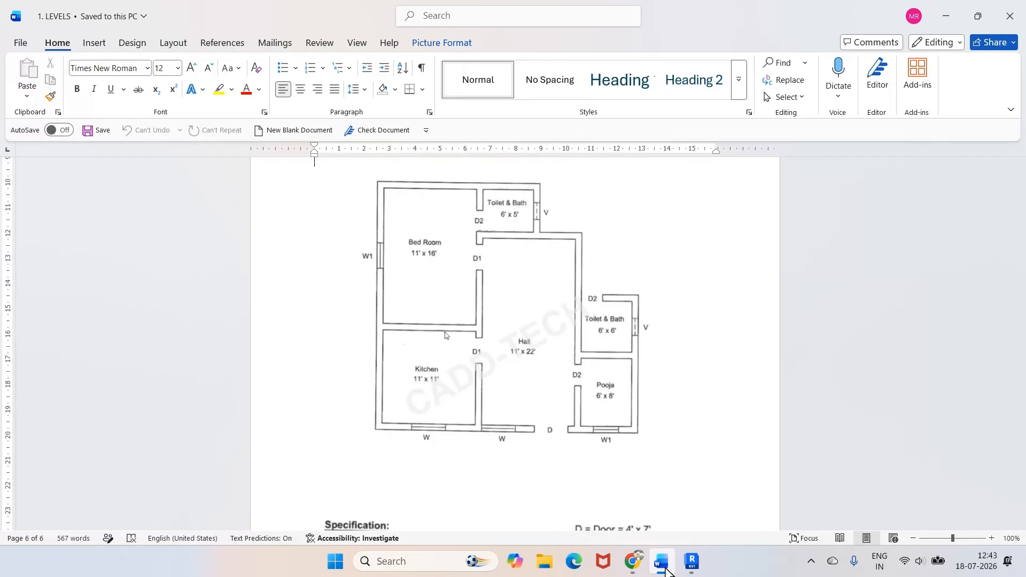
{"action": "left_click", "coordinate": [629, 448]}
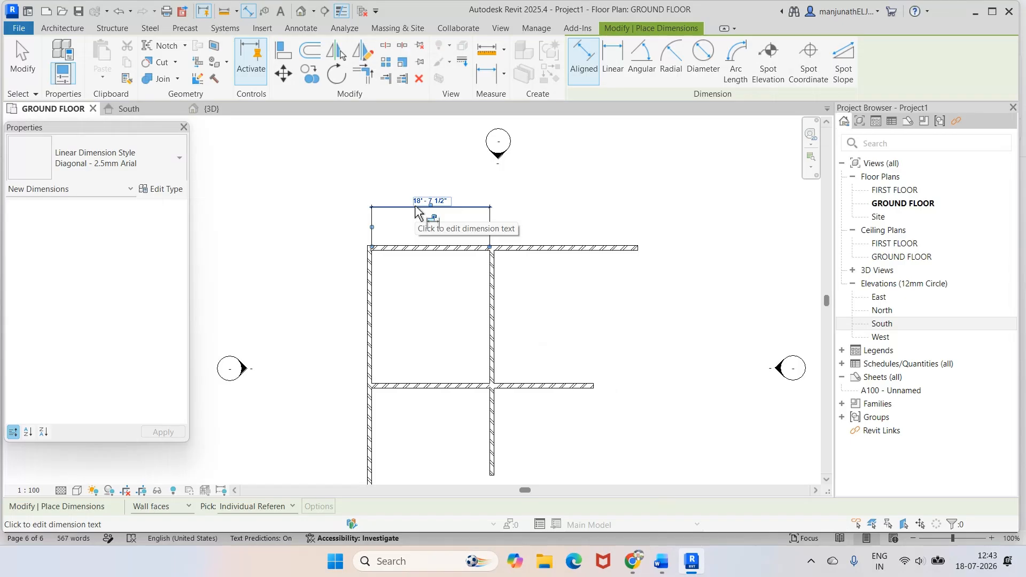
{"action": "left_click", "coordinate": [17, 64]}
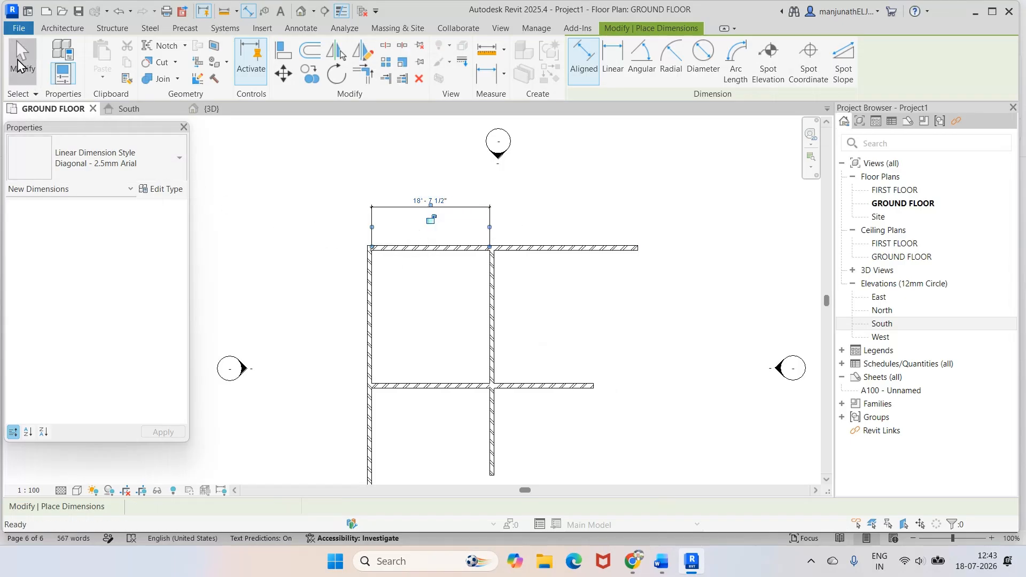
{"action": "left_click", "coordinate": [491, 289]}
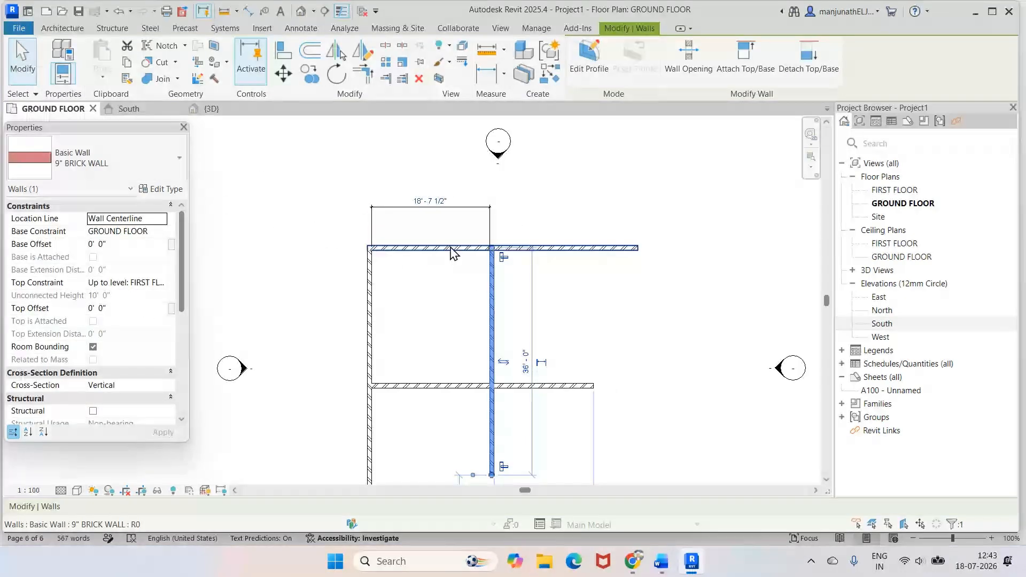
{"action": "left_click", "coordinate": [432, 202]}
{"action": "type", "text": "11"}
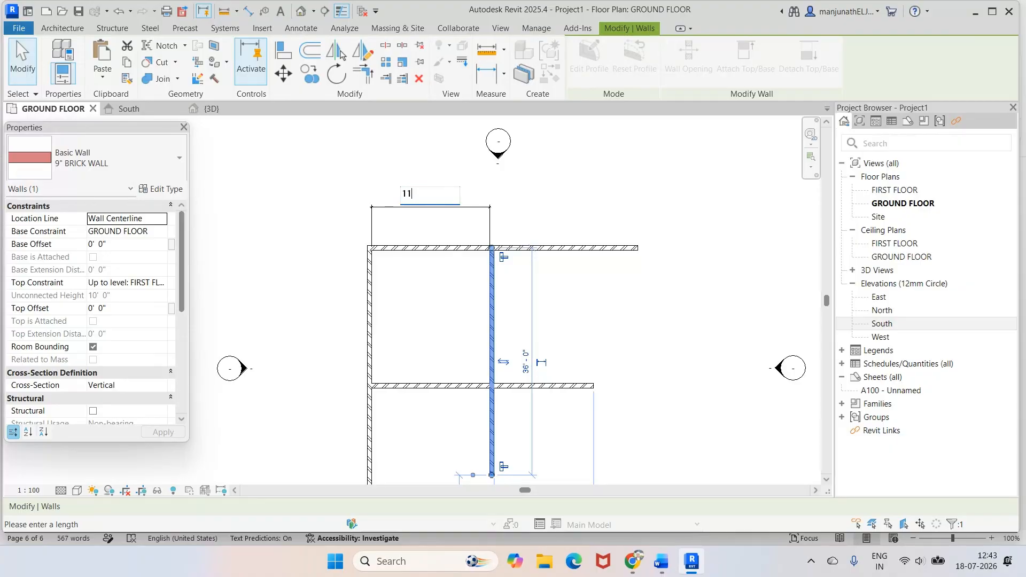
{"action": "key", "text": "Return"}
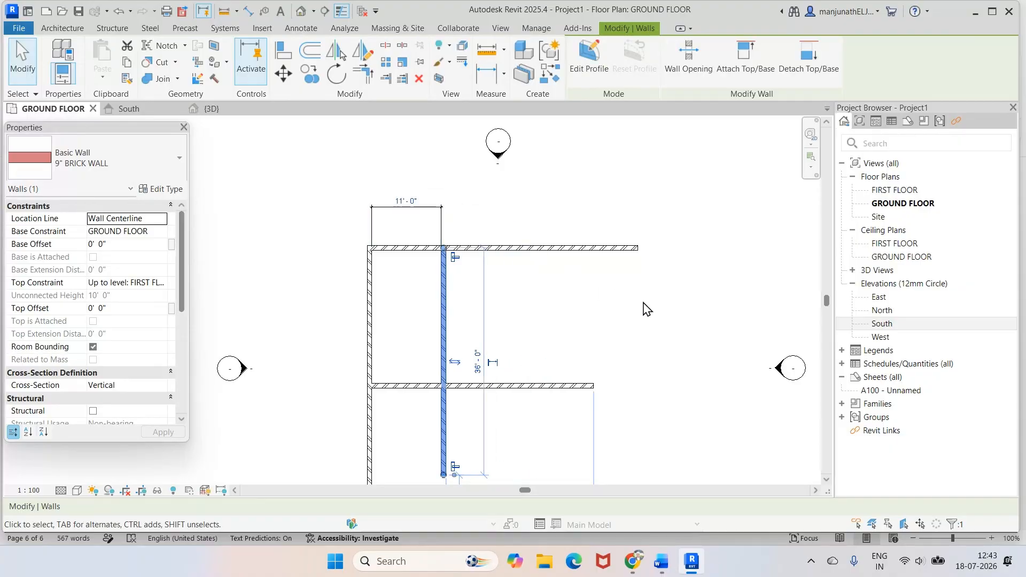
{"action": "left_click", "coordinate": [644, 303]}
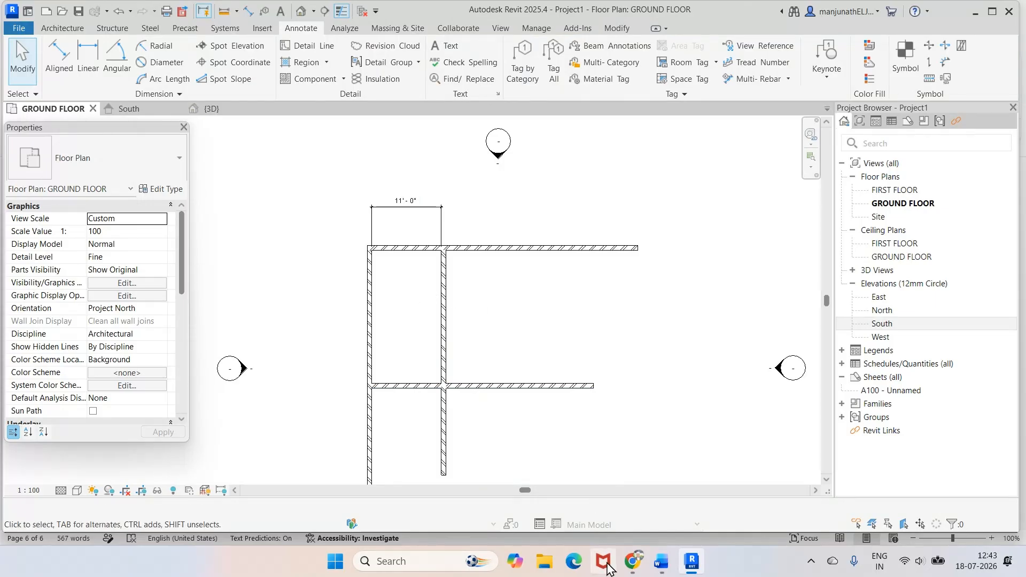
Check the floor plan in Word again and, in Revit, dimension the bedroom depth between the inner faces of its two horizontal walls.
{"action": "left_click", "coordinate": [661, 562]}
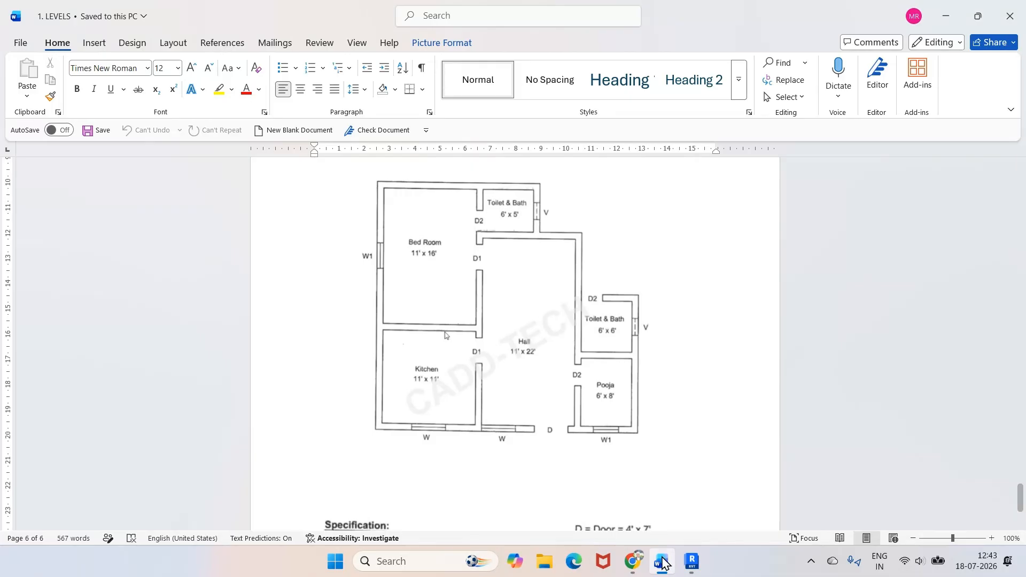
{"action": "left_click", "coordinate": [692, 561]}
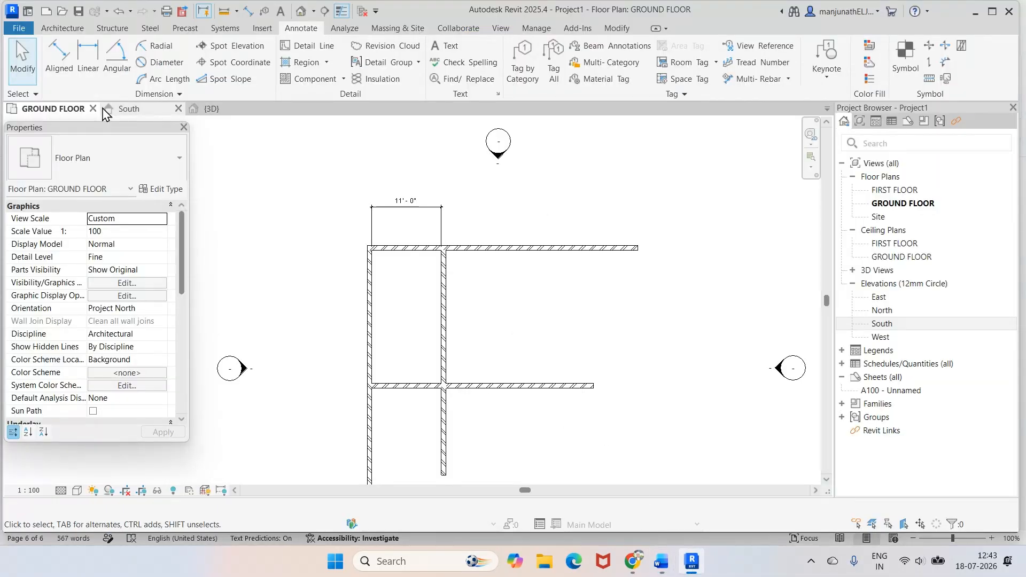
{"action": "left_click", "coordinate": [59, 56]}
{"action": "left_click", "coordinate": [409, 252]}
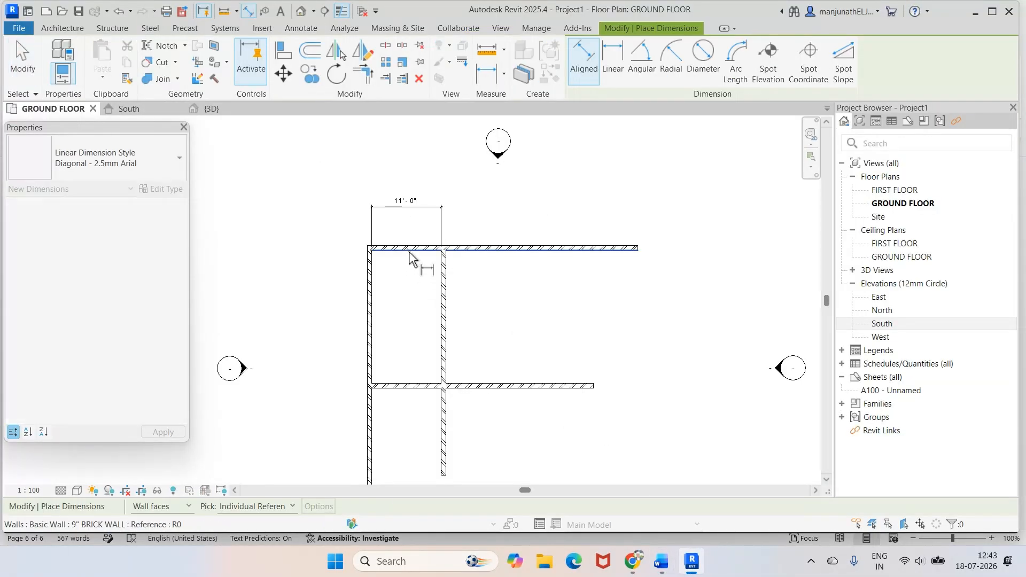
{"action": "left_click", "coordinate": [424, 387]}
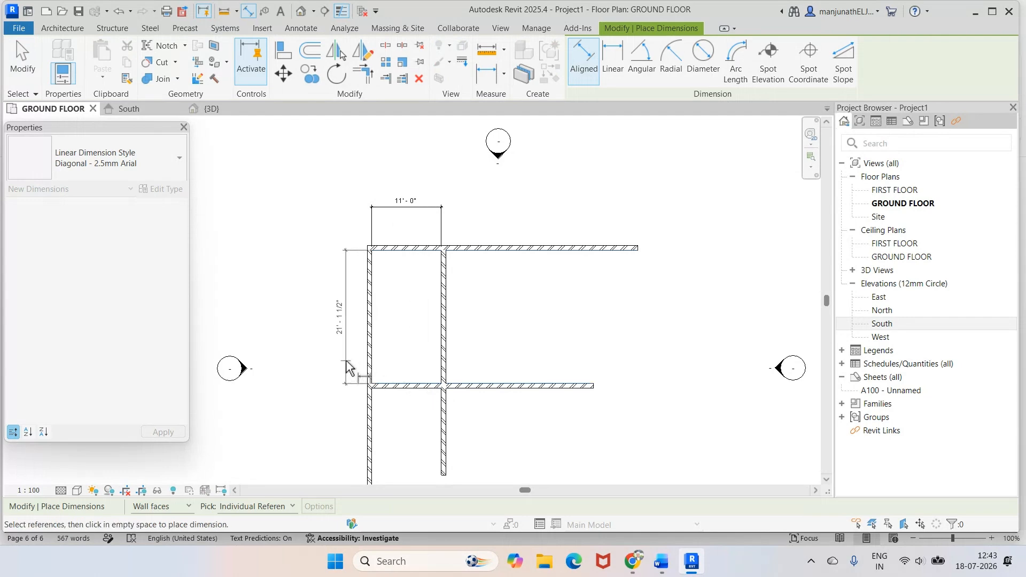
{"action": "left_click", "coordinate": [345, 363]}
{"action": "left_click", "coordinate": [24, 68]}
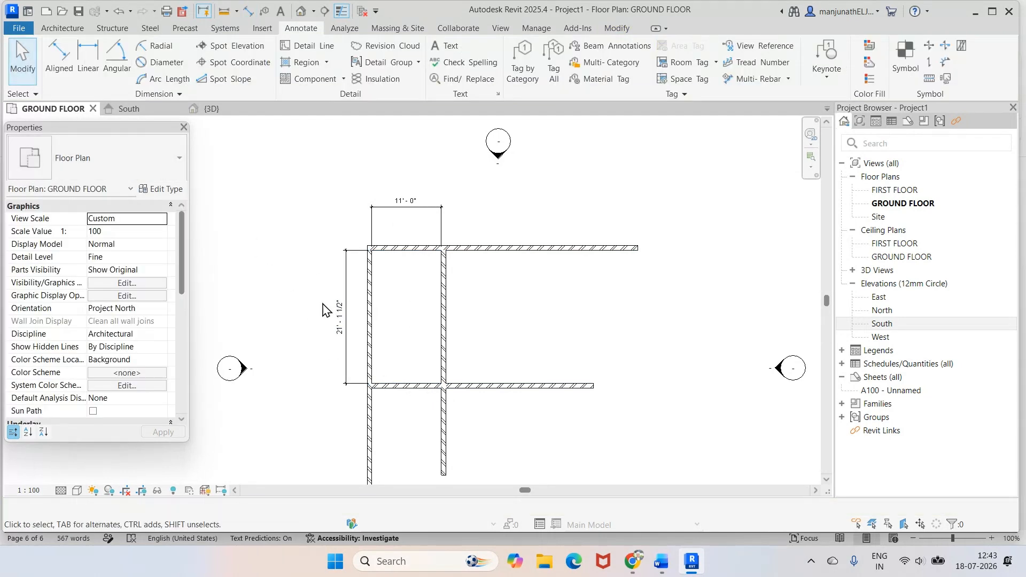
Move the lower horizontal wall of the bedroom by setting the room's depth dimension to 16'.
{"action": "left_click", "coordinate": [418, 390]}
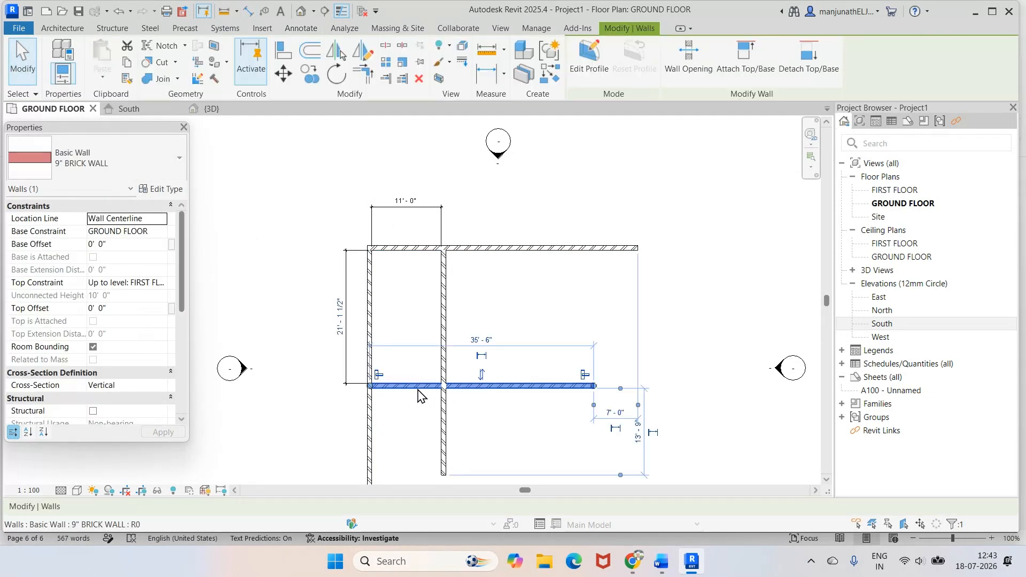
{"action": "left_click", "coordinate": [341, 345]}
{"action": "type", "text": "16"}
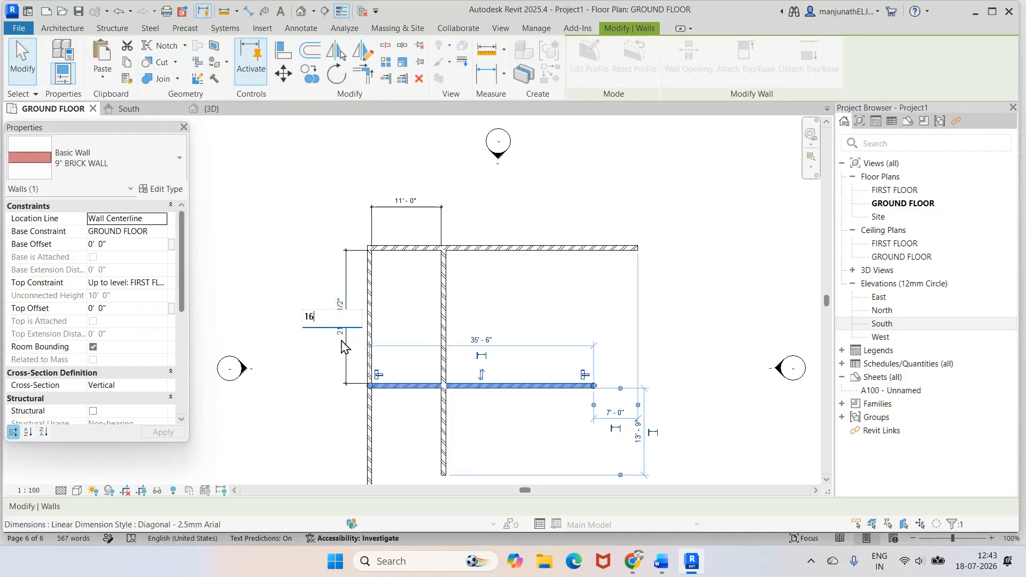
{"action": "key", "text": "Return"}
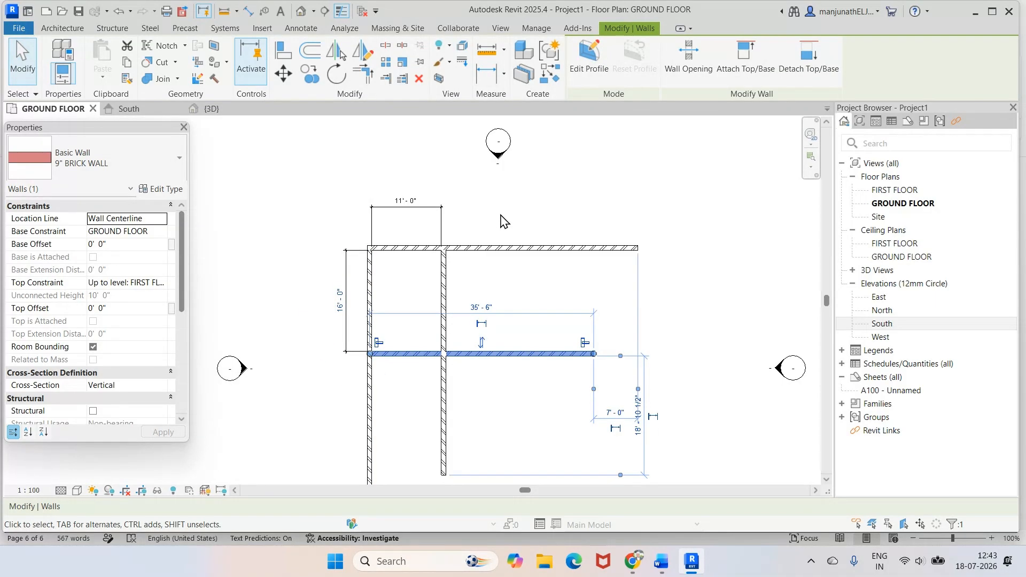
{"action": "left_click", "coordinate": [502, 220]}
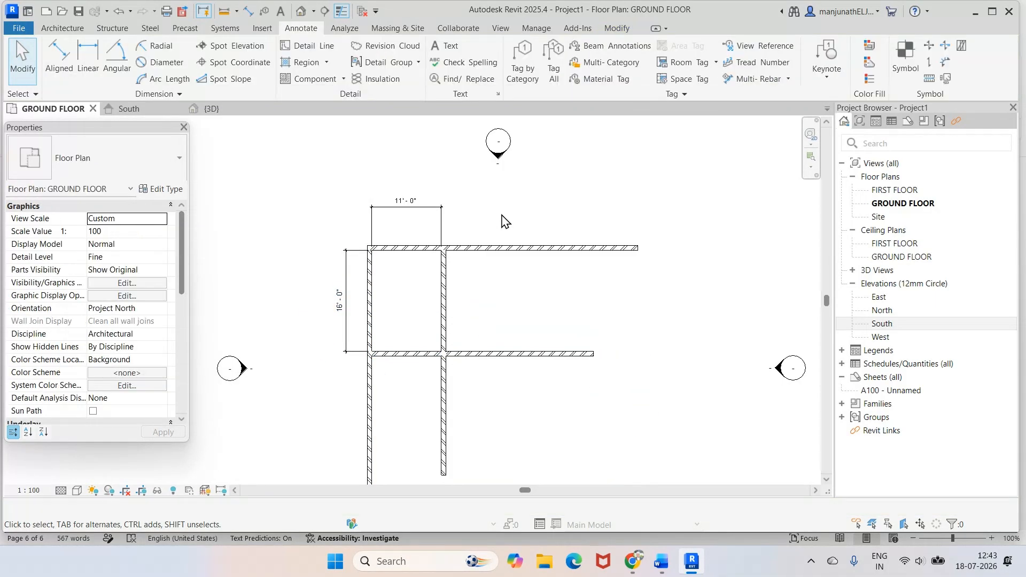
Check the layout in Word and, in Revit, trim the bedroom's lower wall at the inner vertical wall, keeping the part inside the room.
{"action": "left_click", "coordinate": [661, 561]}
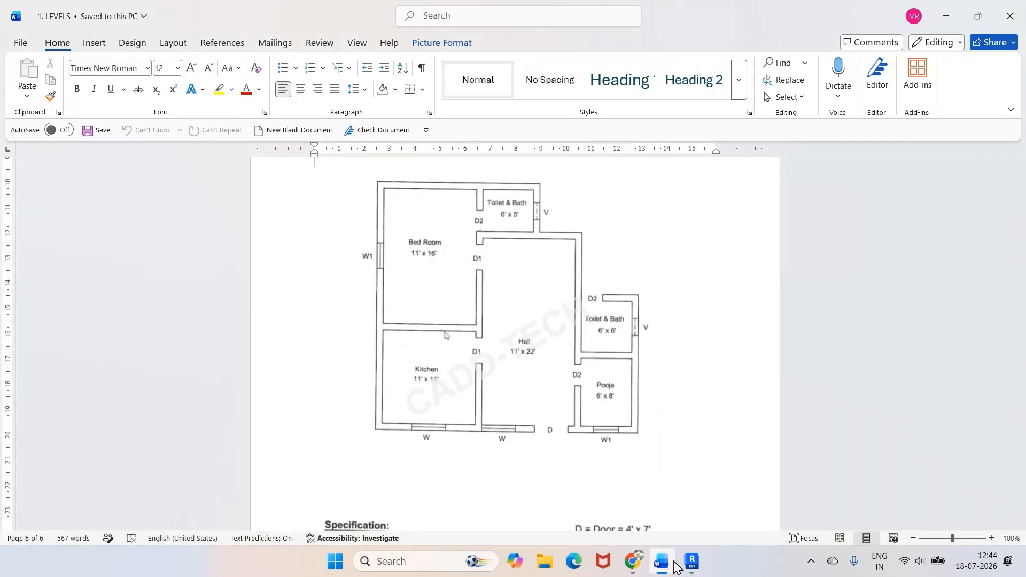
{"action": "left_click", "coordinate": [690, 562]}
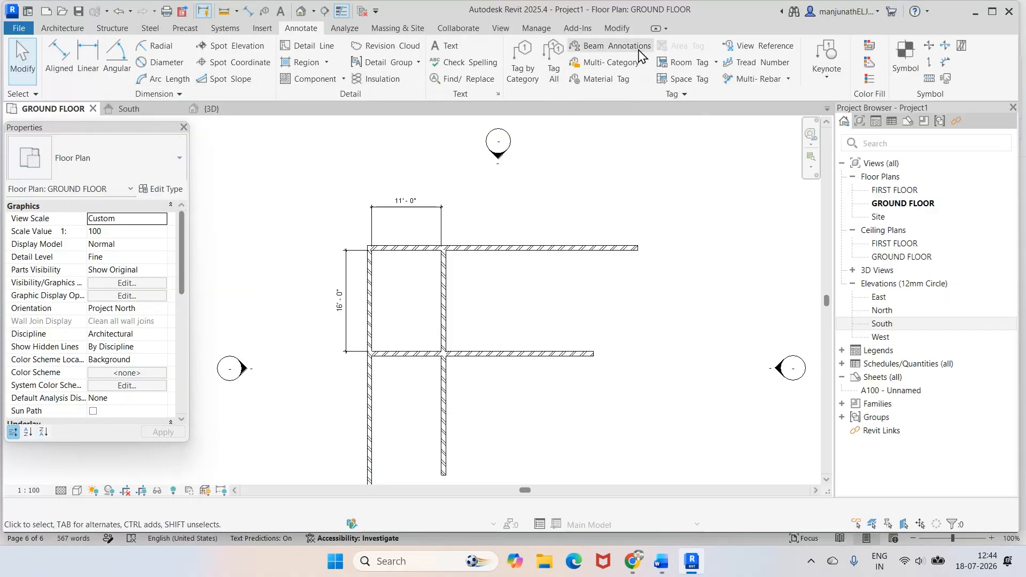
{"action": "left_click", "coordinate": [617, 29]}
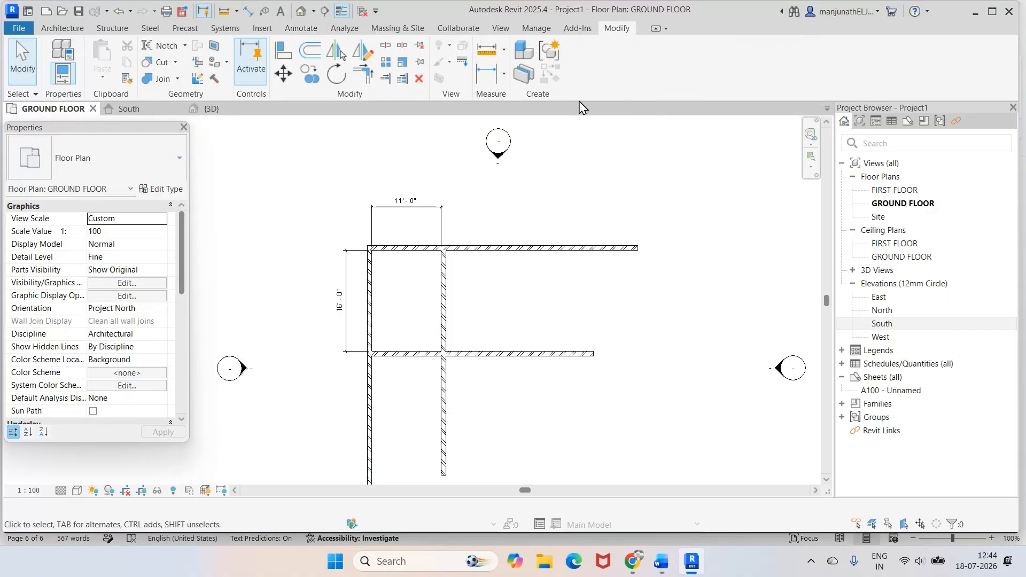
{"action": "left_click", "coordinate": [385, 80]}
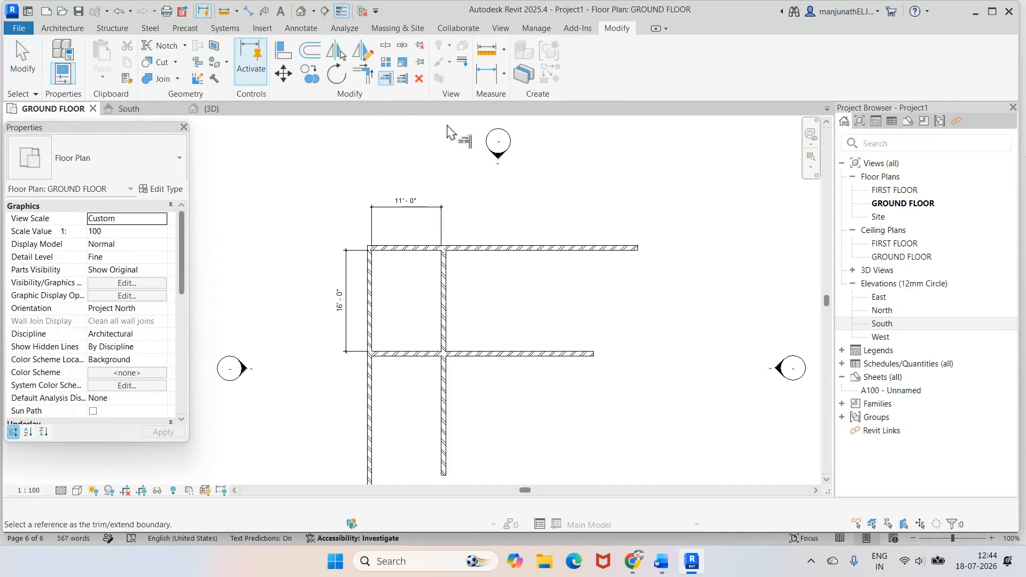
{"action": "left_click", "coordinate": [447, 326]}
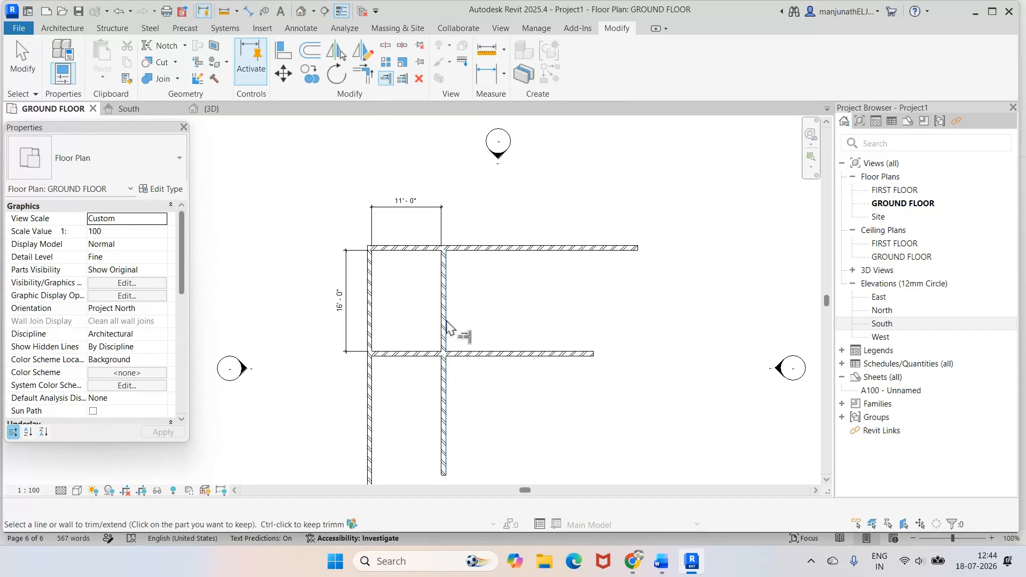
{"action": "left_click", "coordinate": [429, 354]}
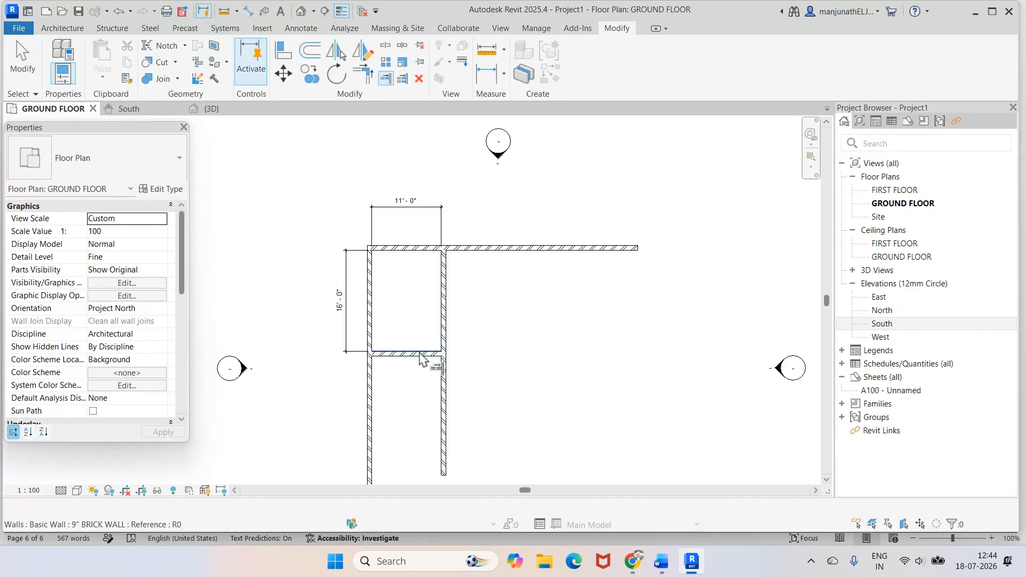
{"action": "scroll", "coordinate": [508, 318], "scroll_direction": "down", "scroll_amount": 3}
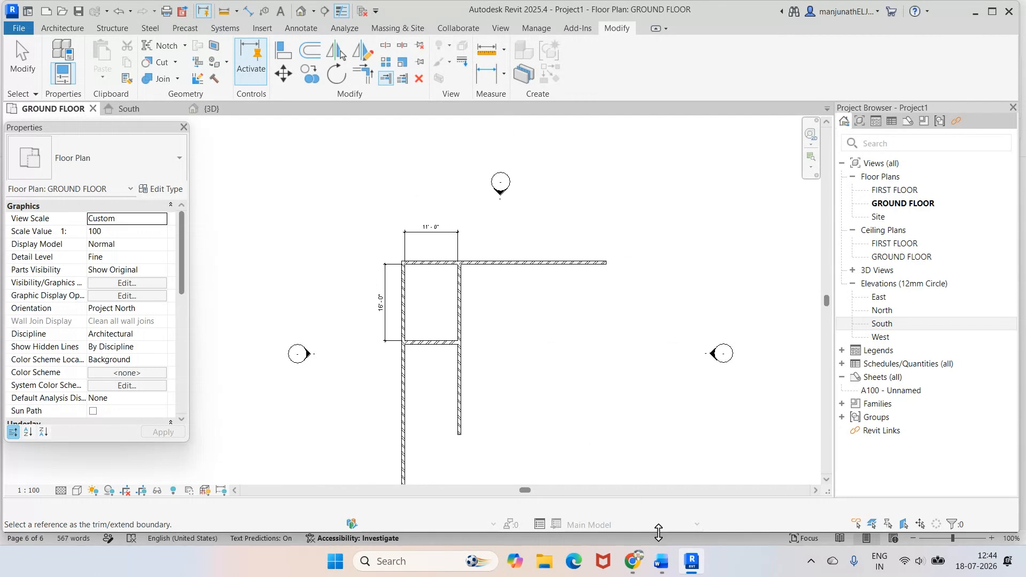
Check the kitchen layout in Word and, in Revit, draw its lower 9" brick wall from the west wall past the inner vertical wall, about 19' 4" long.
{"action": "left_click", "coordinate": [662, 561]}
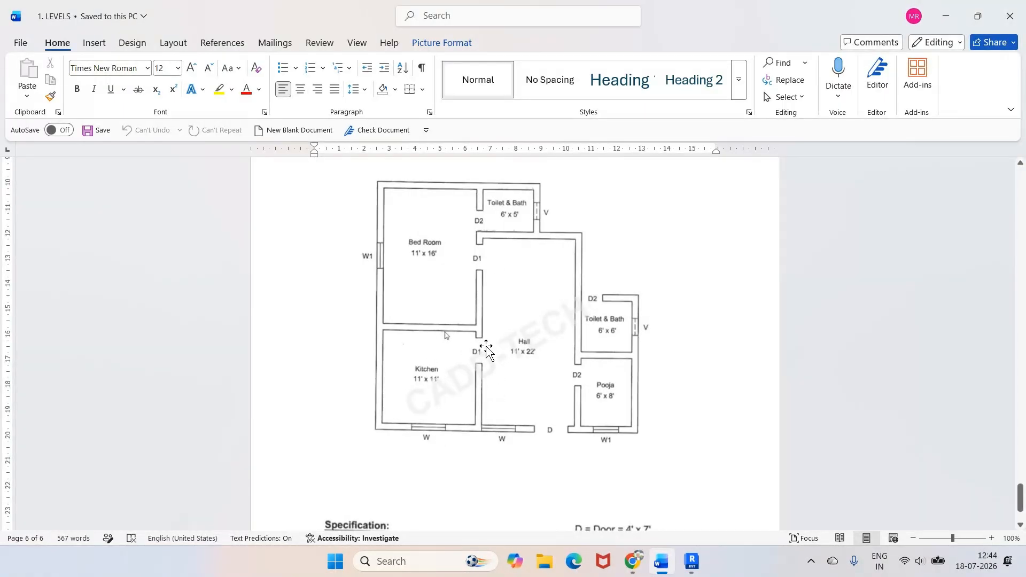
{"action": "left_click", "coordinate": [692, 562]}
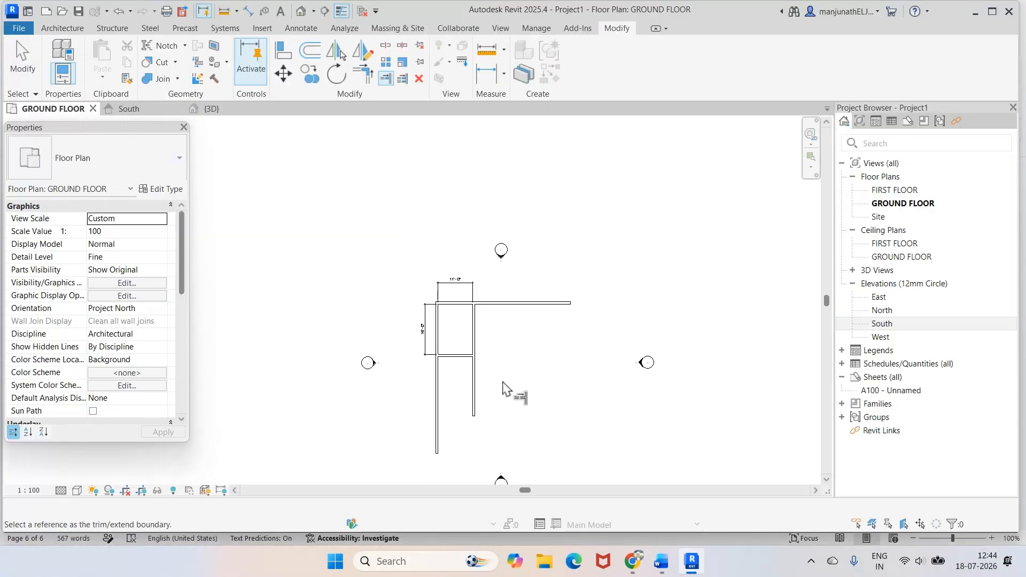
{"action": "scroll", "coordinate": [503, 389], "scroll_direction": "up", "scroll_amount": 4}
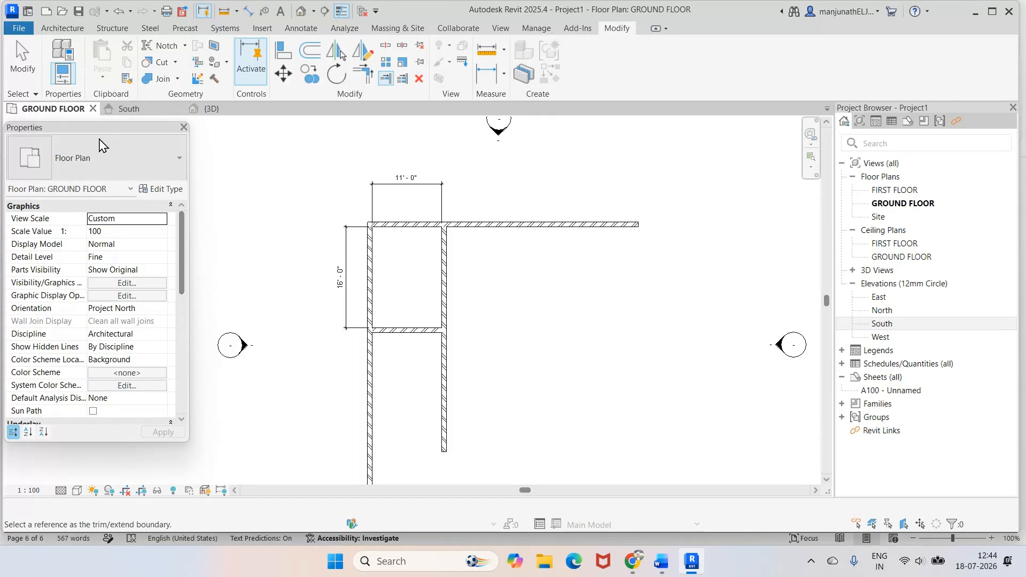
{"action": "left_click", "coordinate": [71, 33]}
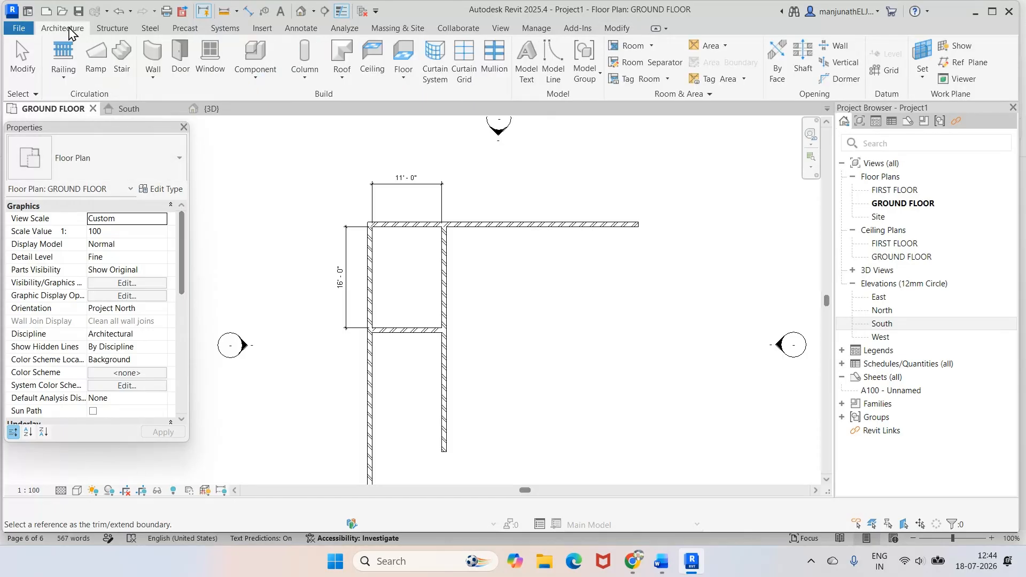
{"action": "left_click", "coordinate": [152, 49]}
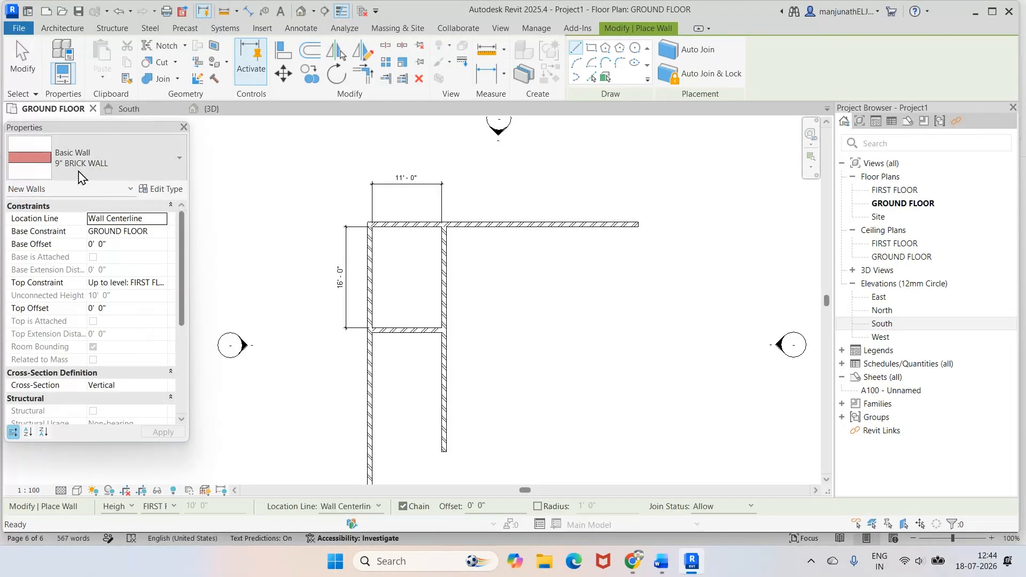
{"action": "left_click", "coordinate": [372, 405]}
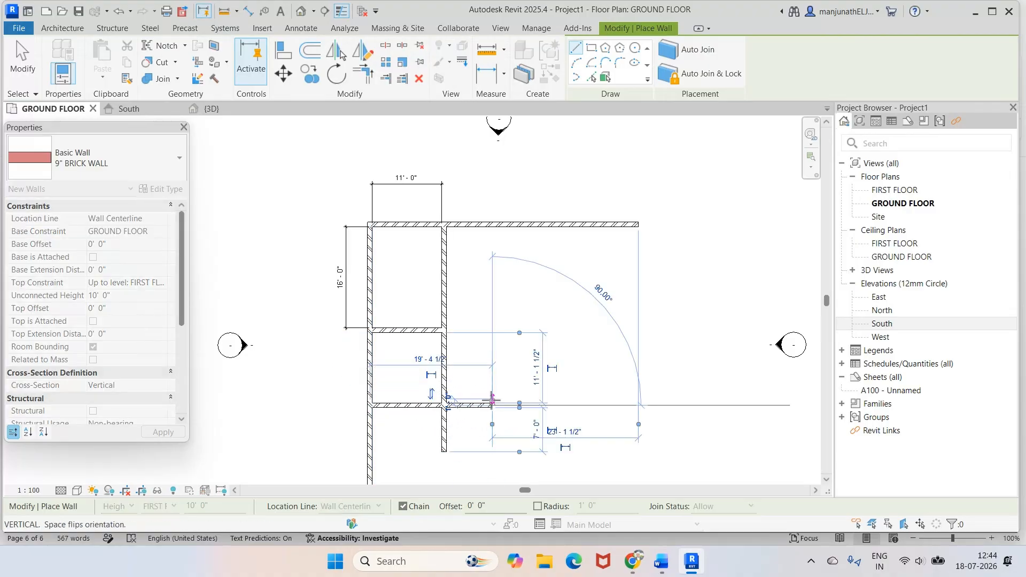
{"action": "left_click", "coordinate": [492, 401]}
{"action": "key", "text": "Escape"}
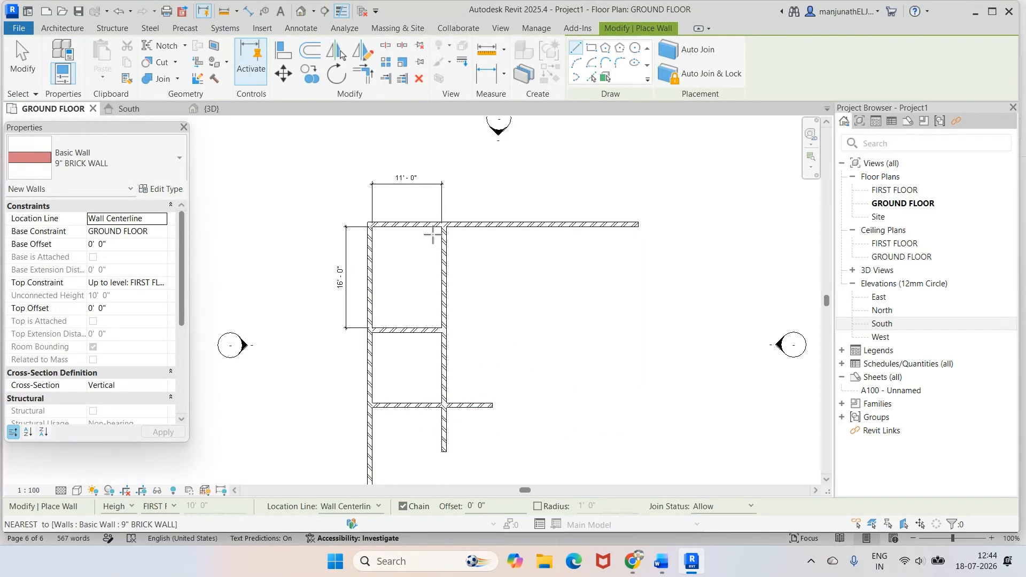
Add an aligned dimension for the kitchen depth between the inner faces of its two horizontal walls, placed outside the west wall.
{"action": "left_click", "coordinate": [295, 29]}
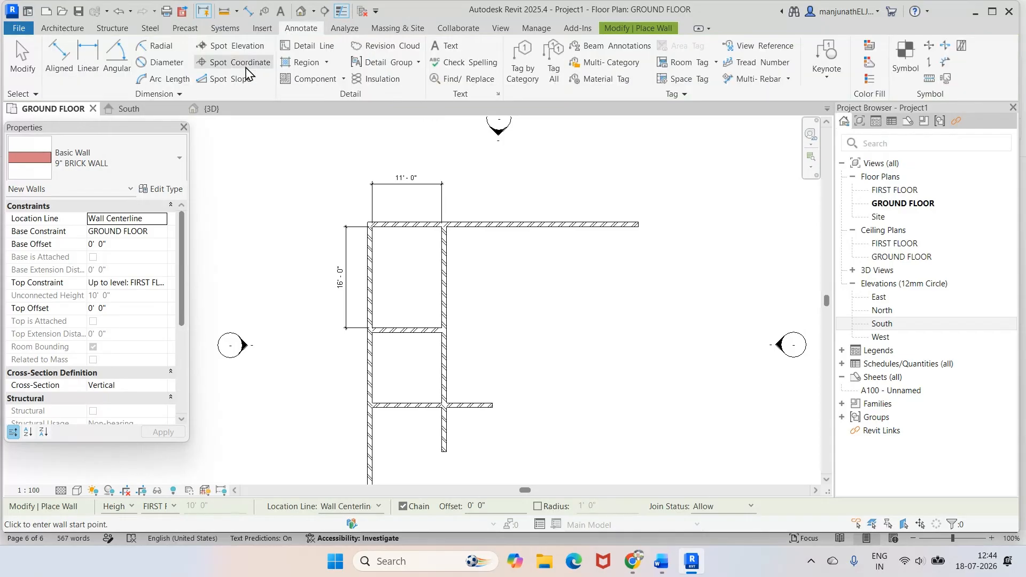
{"action": "left_click", "coordinate": [59, 59]}
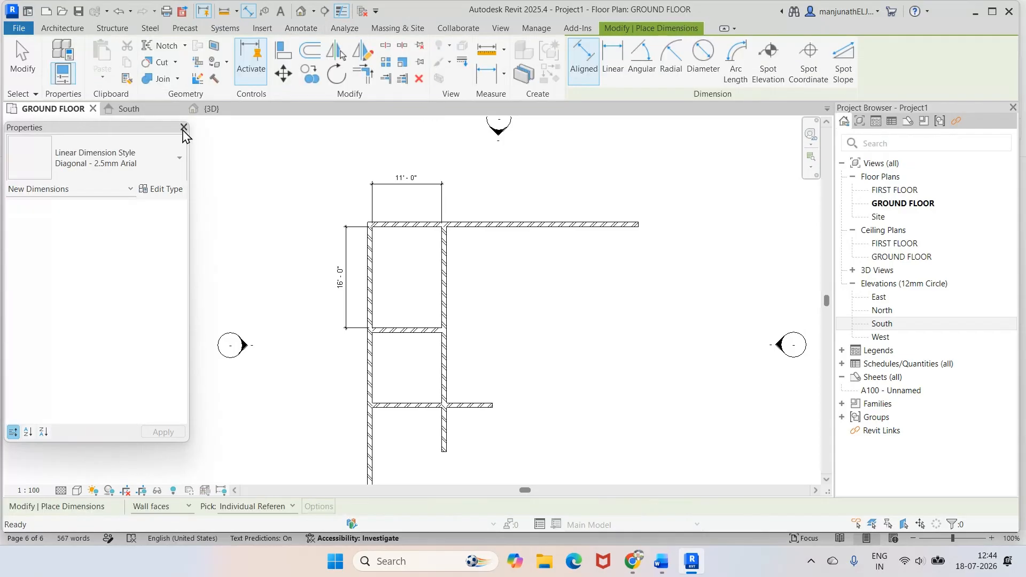
{"action": "left_click", "coordinate": [407, 337]}
{"action": "left_click", "coordinate": [410, 407]}
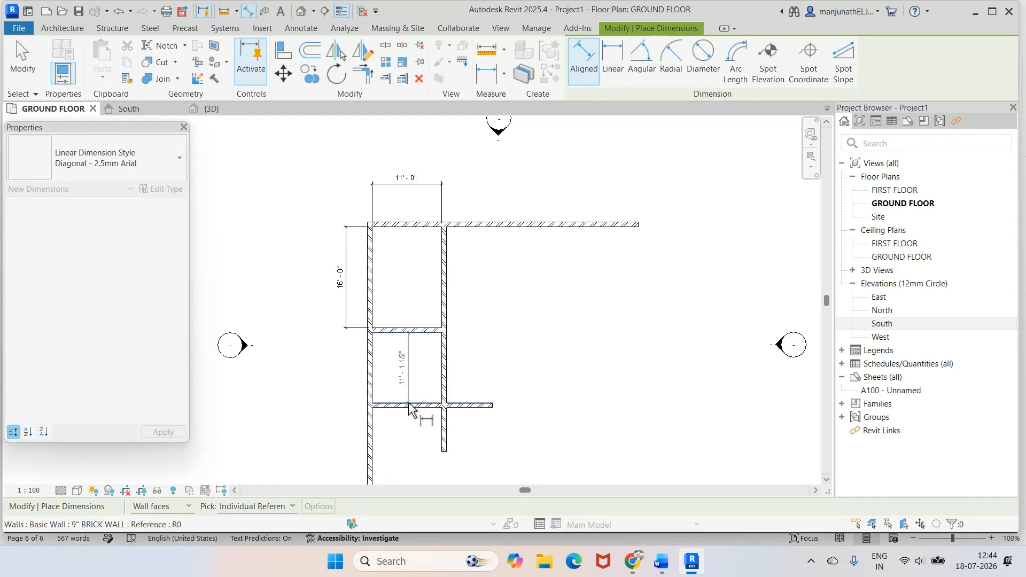
{"action": "left_click", "coordinate": [347, 366]}
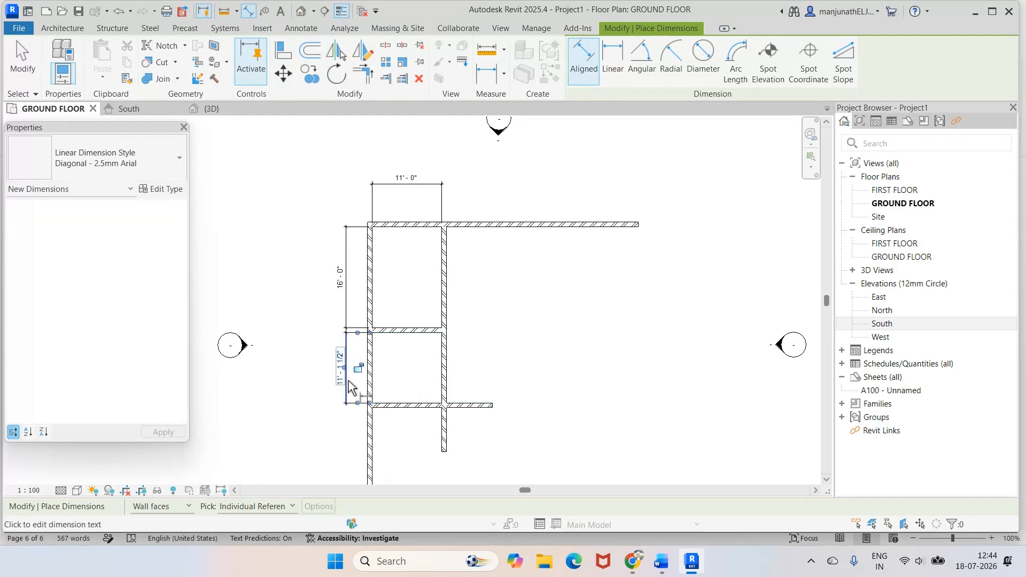
Move the kitchen's lower wall by setting the kitchen depth dimension to 11'.
{"action": "left_click", "coordinate": [662, 562]}
{"action": "left_click", "coordinate": [662, 562]}
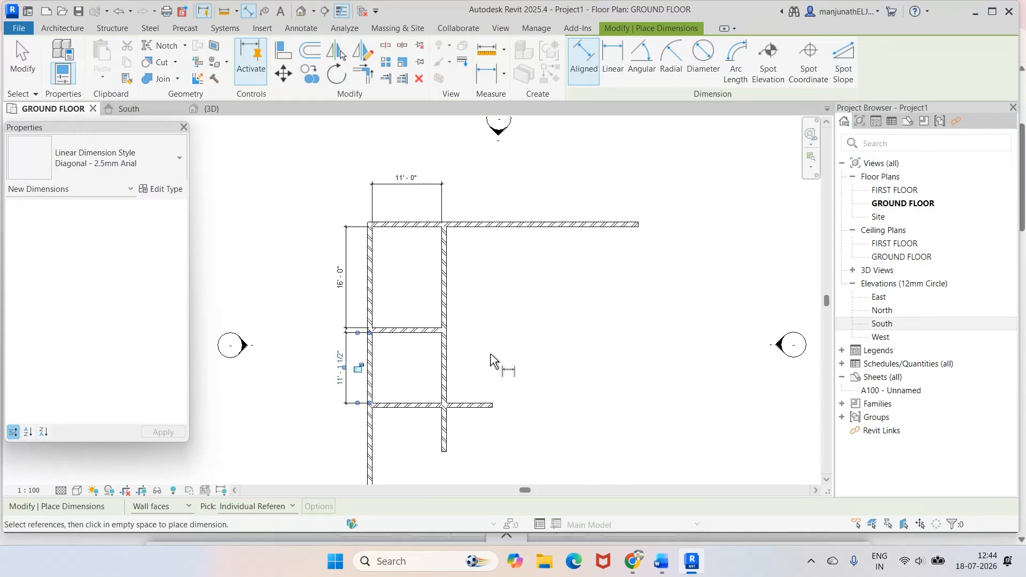
{"action": "left_click", "coordinate": [22, 64]}
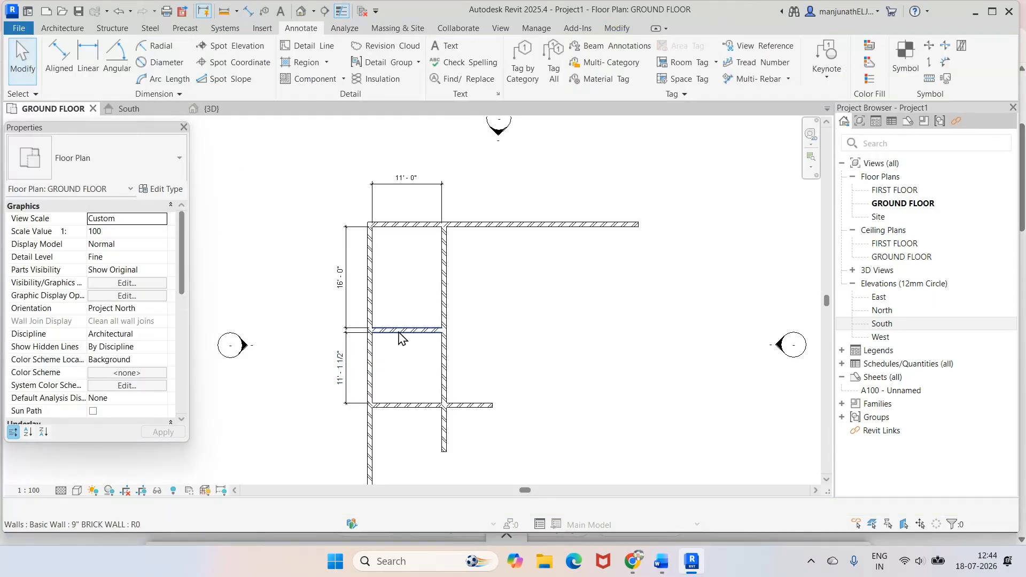
{"action": "left_click", "coordinate": [404, 406]}
{"action": "left_click", "coordinate": [342, 394]}
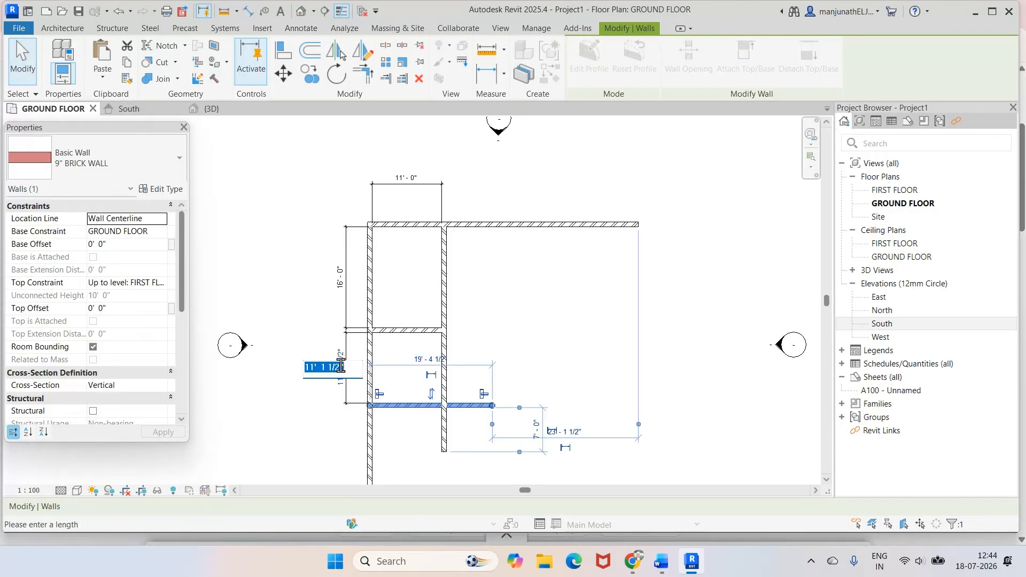
{"action": "type", "text": "11"}
{"action": "key", "text": "Return"}
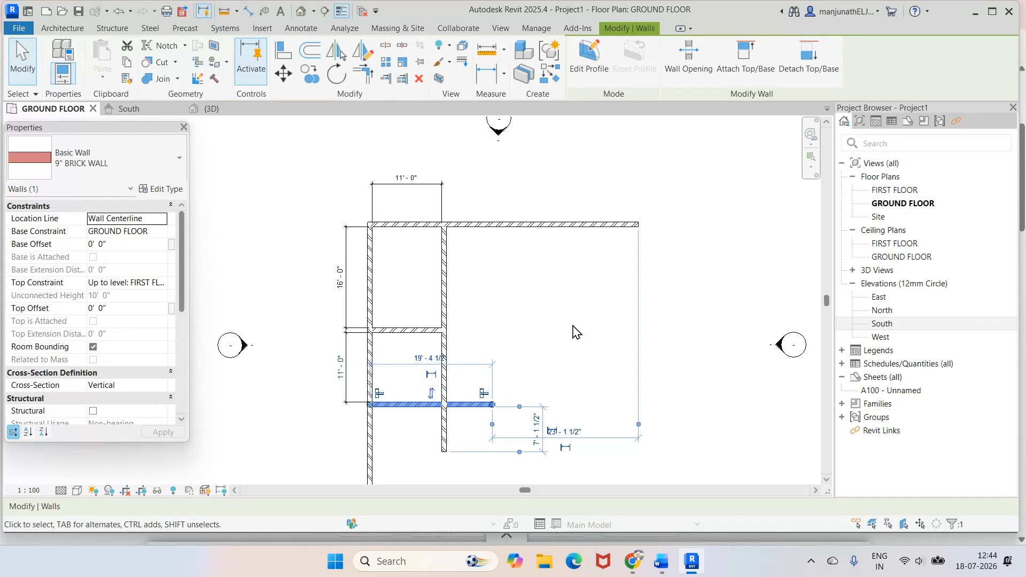
{"action": "left_click", "coordinate": [575, 329]}
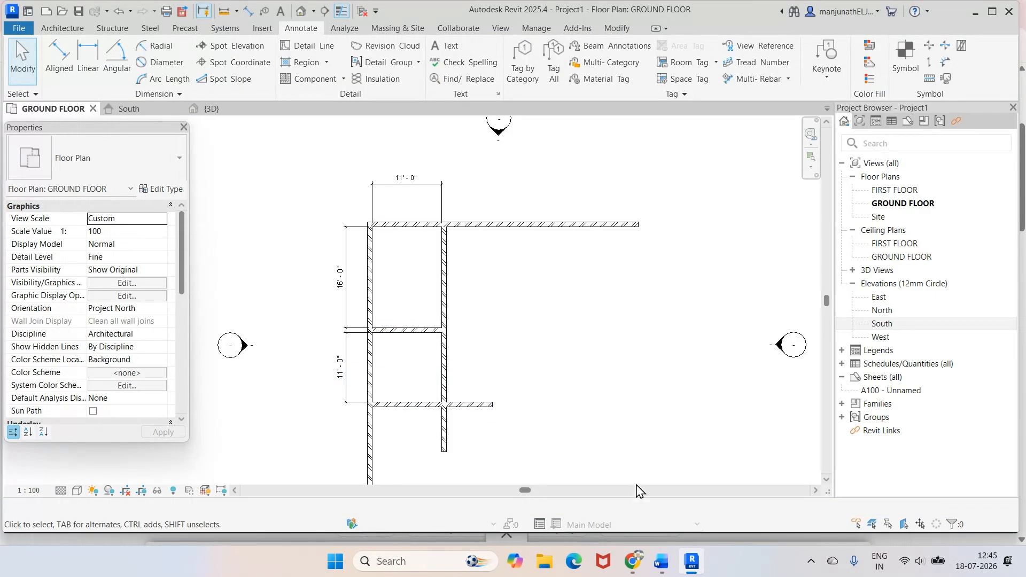
Check the kitchen corner in Word and, in Revit, trim the inner vertical wall at the kitchen's lower wall, keeping the part above.
{"action": "left_click", "coordinate": [662, 562]}
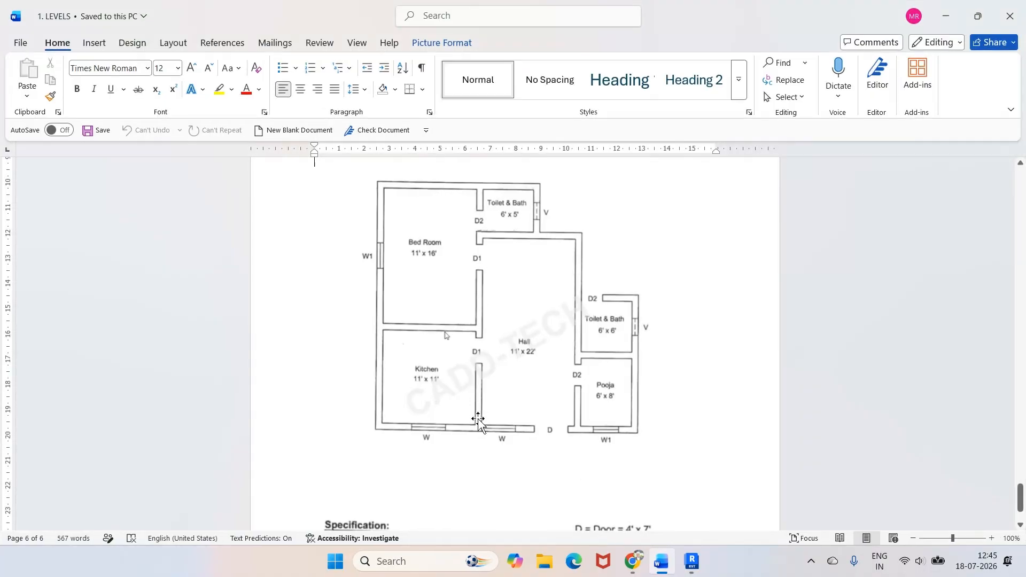
{"action": "left_click", "coordinate": [691, 562]}
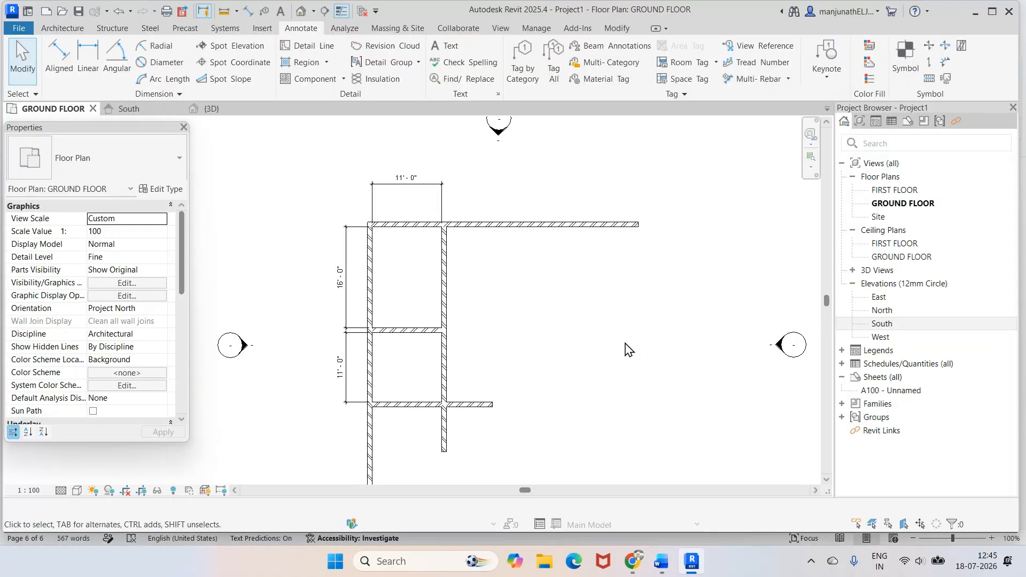
{"action": "left_click", "coordinate": [619, 28]}
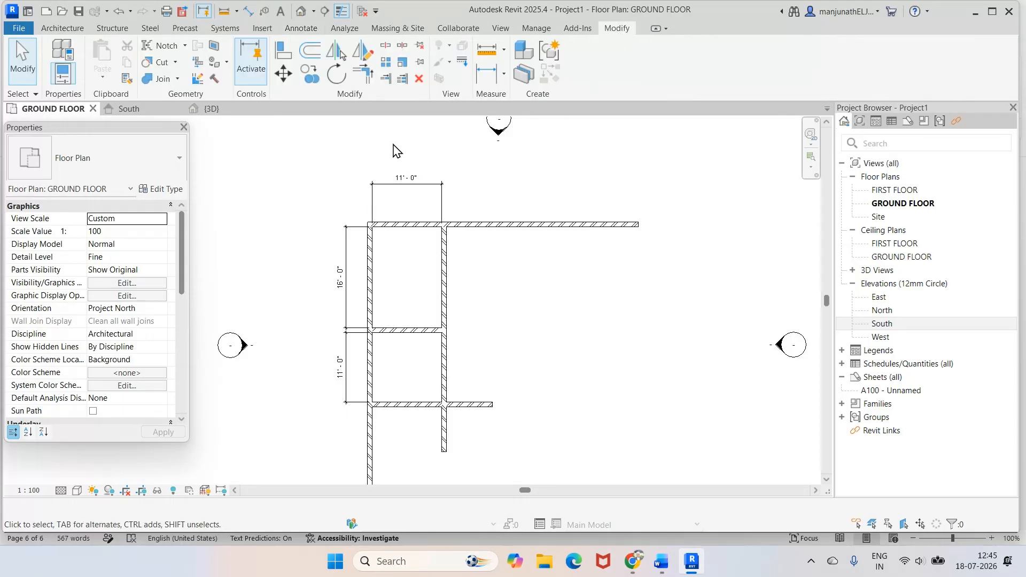
{"action": "left_click", "coordinate": [385, 80]}
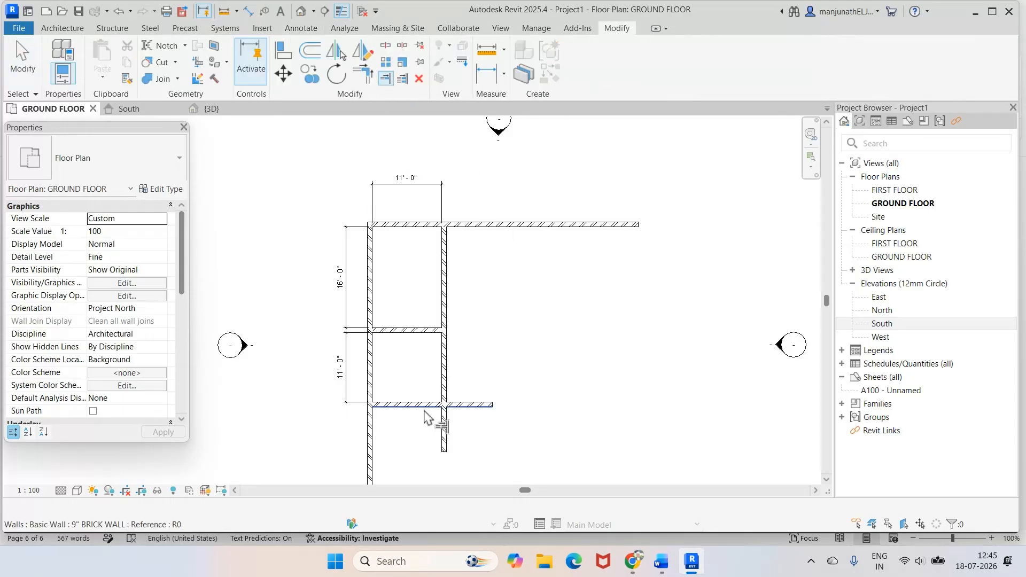
{"action": "left_click", "coordinate": [444, 387]}
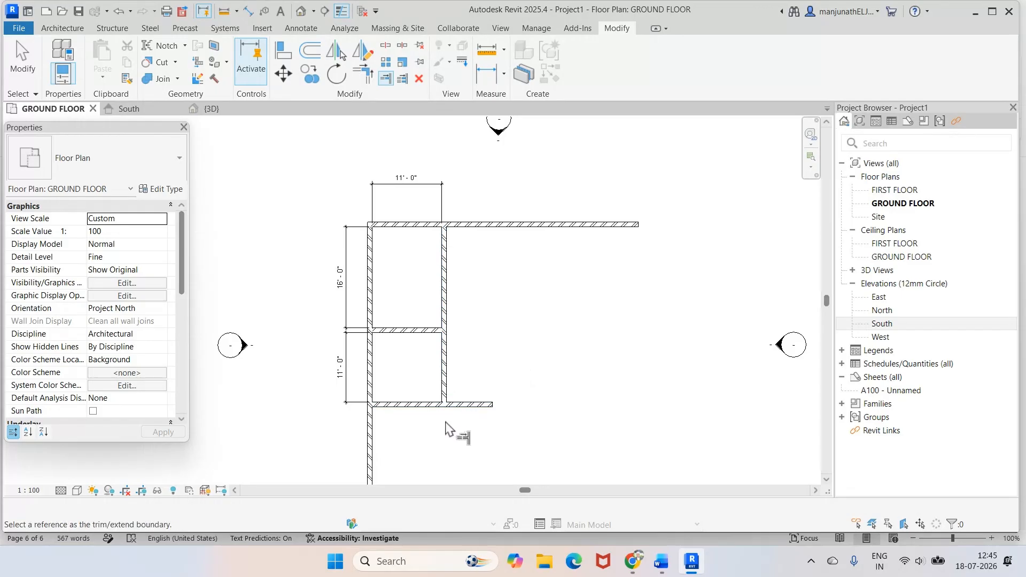
Trim the west wall at the kitchen's lower wall, keeping the part along the bedroom and kitchen.
{"action": "left_click", "coordinate": [416, 407]}
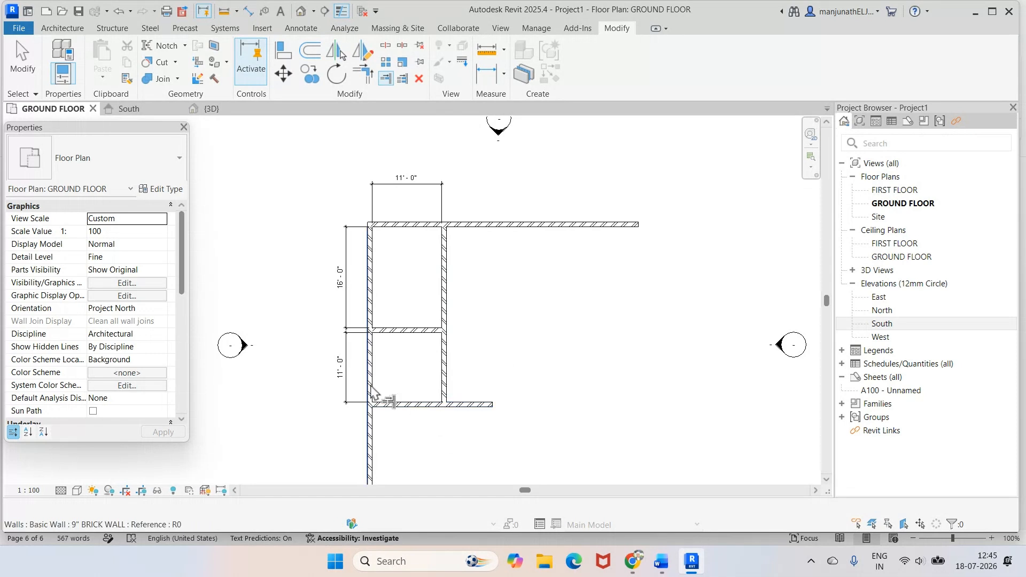
{"action": "left_click", "coordinate": [384, 78]}
{"action": "left_click", "coordinate": [393, 409]}
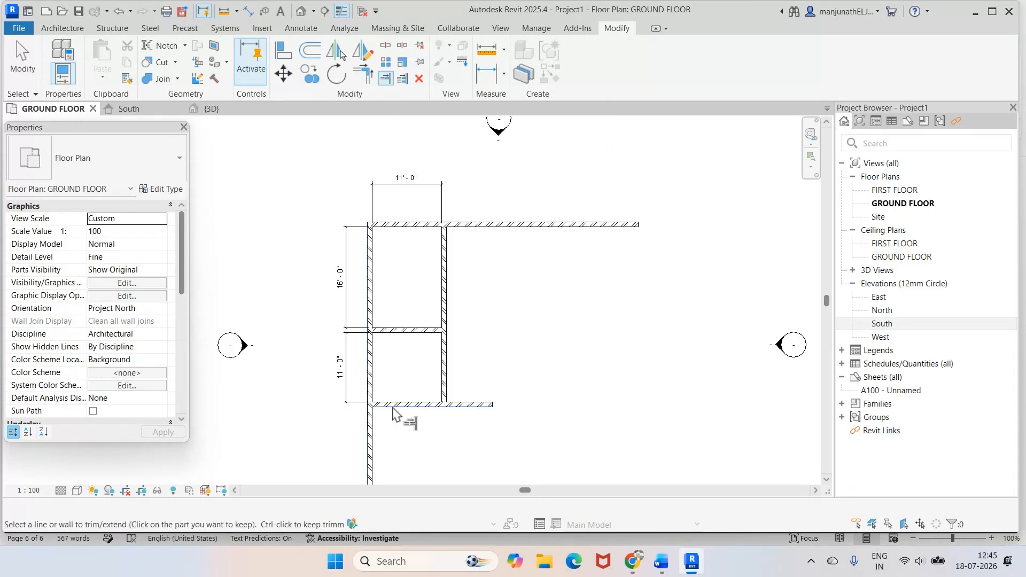
{"action": "left_click", "coordinate": [370, 377]}
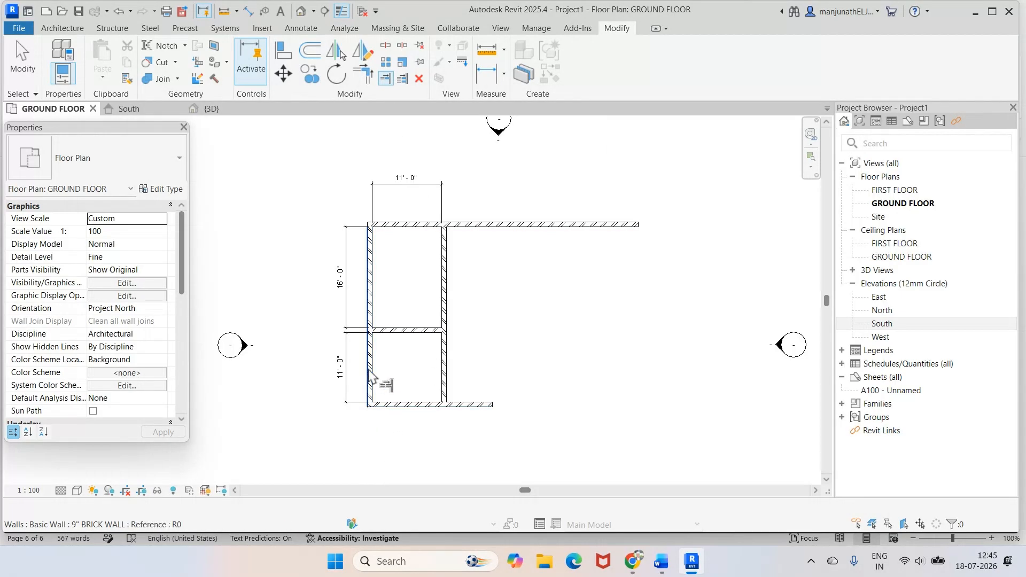
{"action": "scroll", "coordinate": [393, 364], "scroll_direction": "up", "scroll_amount": 1}
{"action": "scroll", "coordinate": [394, 366], "scroll_direction": "down", "scroll_amount": 3}
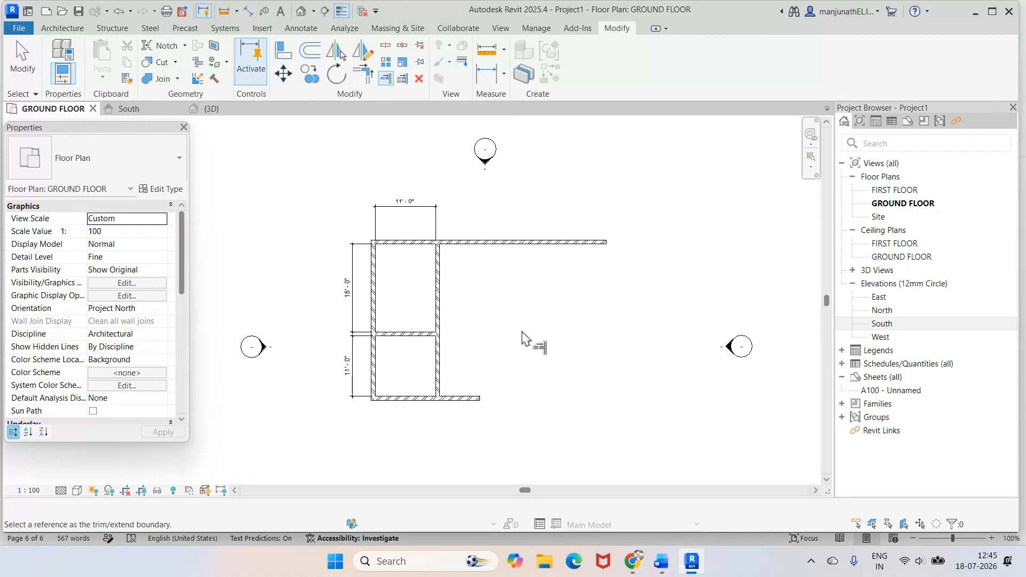
Check the hall in Word and, in Revit, draw a vertical 9" brick wall east of the kitchen for the hall's far side.
{"action": "left_click", "coordinate": [662, 561]}
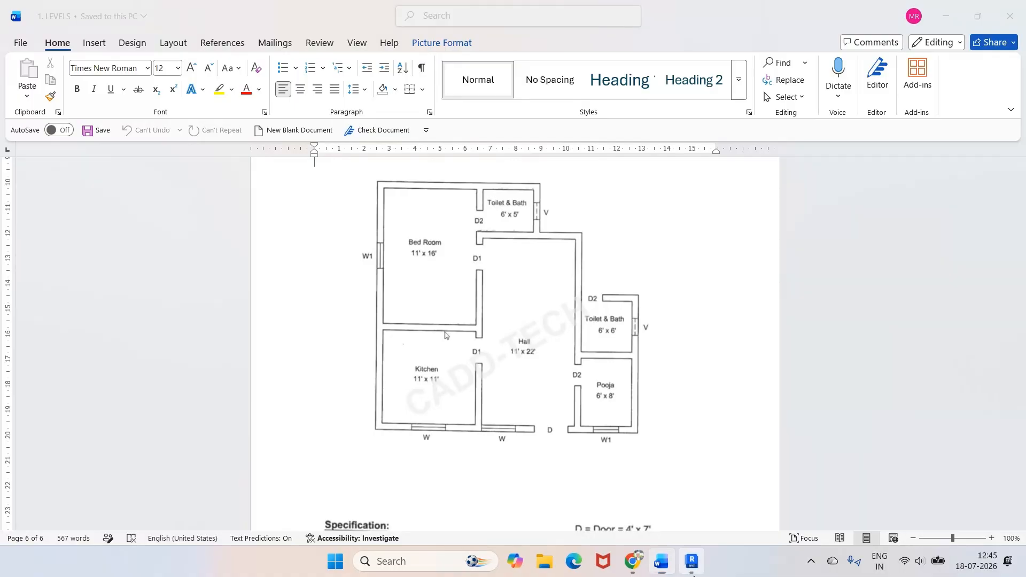
{"action": "left_click", "coordinate": [692, 561]}
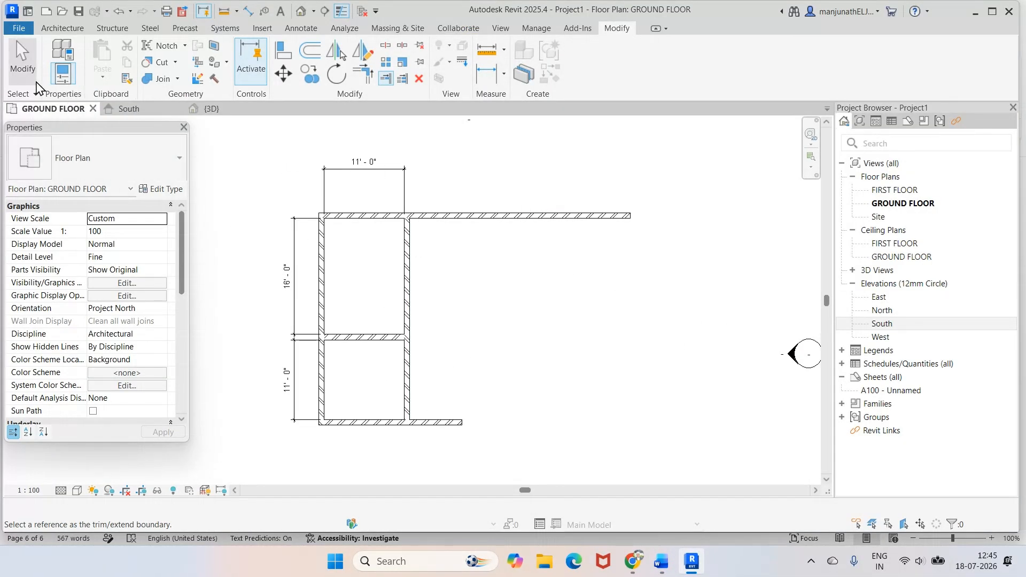
{"action": "left_click", "coordinate": [23, 67]}
{"action": "left_click", "coordinate": [446, 423]}
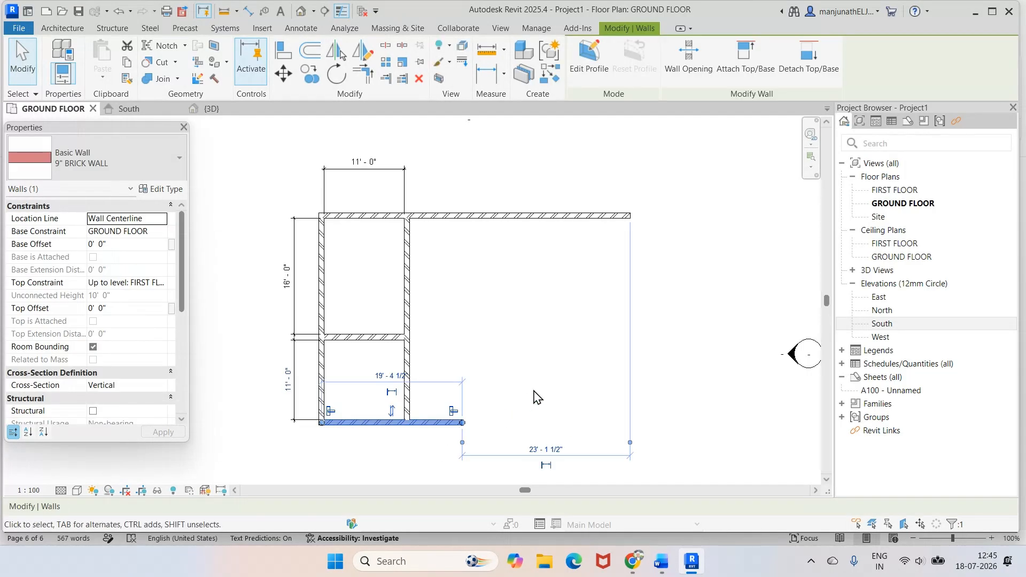
{"action": "key", "text": "w"}
{"action": "key", "text": "a"}
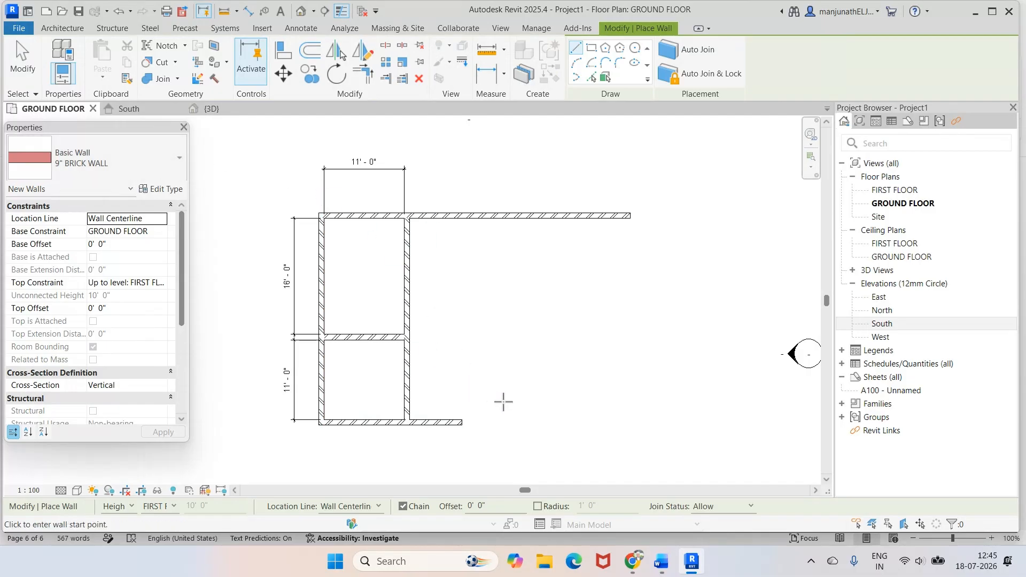
{"action": "left_click", "coordinate": [504, 437]}
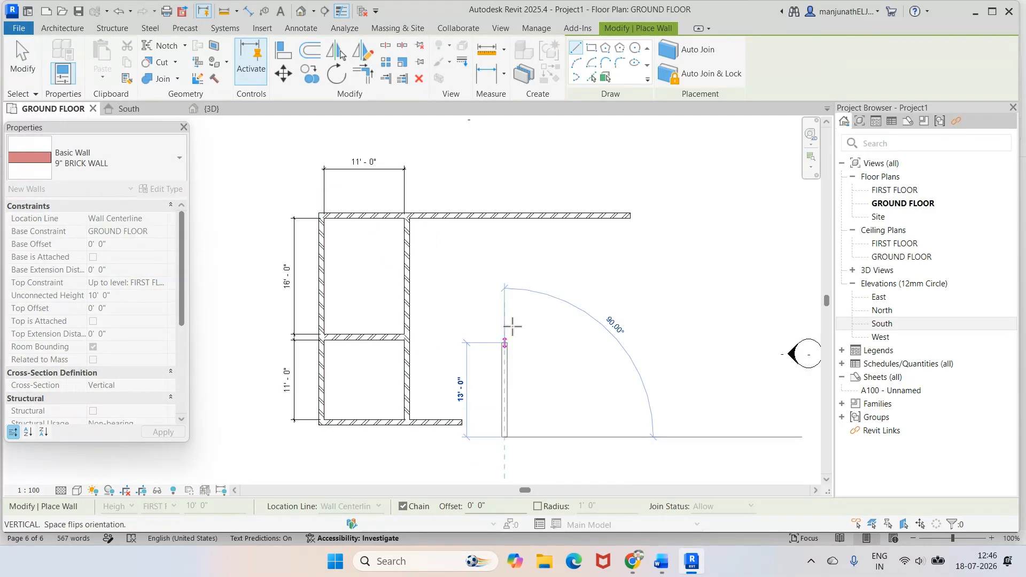
{"action": "left_click", "coordinate": [507, 271]}
{"action": "key", "text": "Escape"}
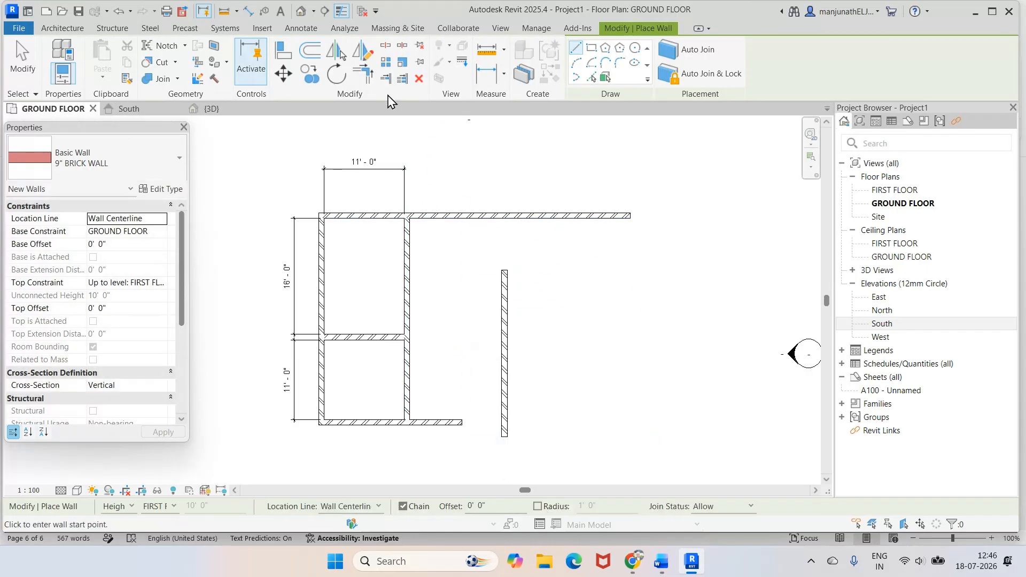
Trim and extend the kitchen's lower wall and the new vertical hall wall to meet in a corner.
{"action": "left_click", "coordinate": [363, 73]}
{"action": "left_click", "coordinate": [438, 424]}
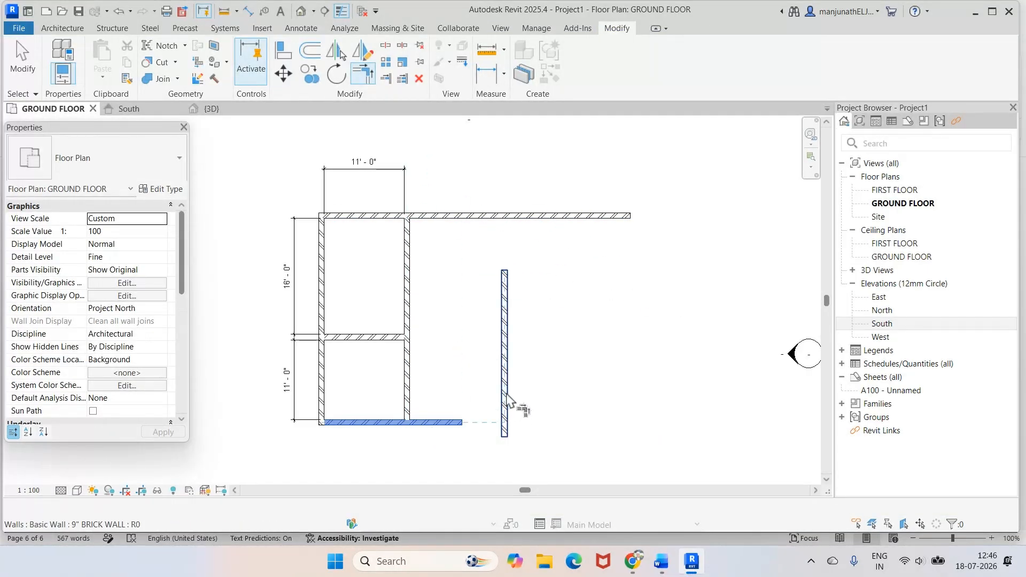
{"action": "left_click", "coordinate": [507, 401]}
{"action": "scroll", "coordinate": [588, 380], "scroll_direction": "up", "scroll_amount": 2}
{"action": "scroll", "coordinate": [591, 379], "scroll_direction": "down", "scroll_amount": 3}
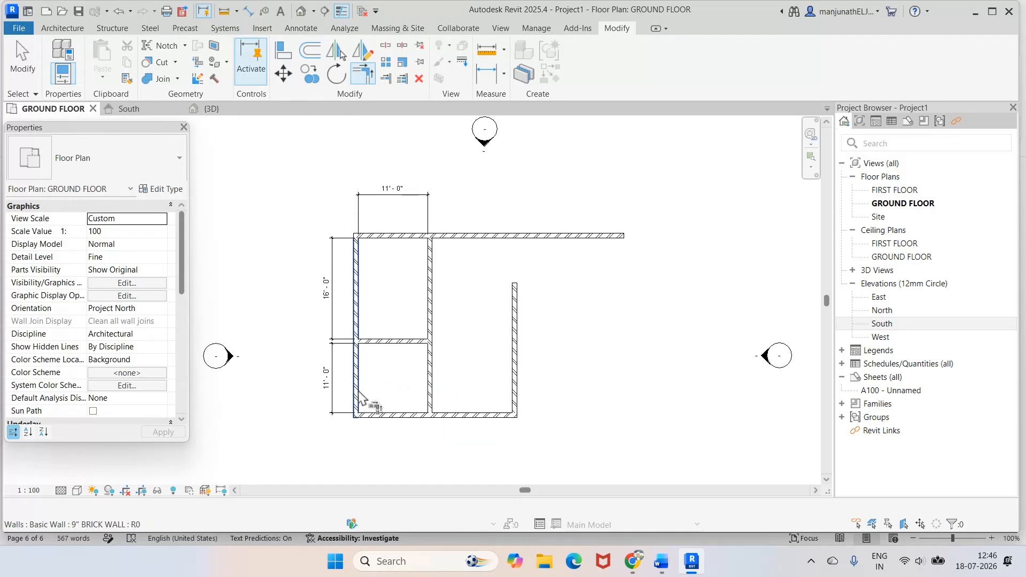
{"action": "scroll", "coordinate": [361, 399], "scroll_direction": "up", "scroll_amount": 2}
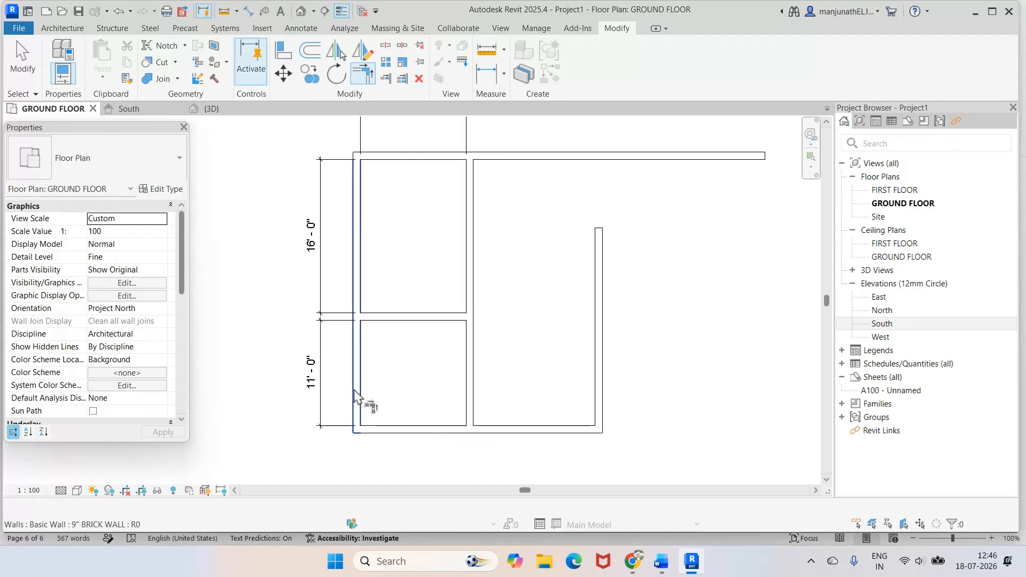
Check the hall in Word and, in Revit, add an aligned dimension between the hall's inner side wall faces, placed below the lower wall.
{"action": "left_click", "coordinate": [661, 564]}
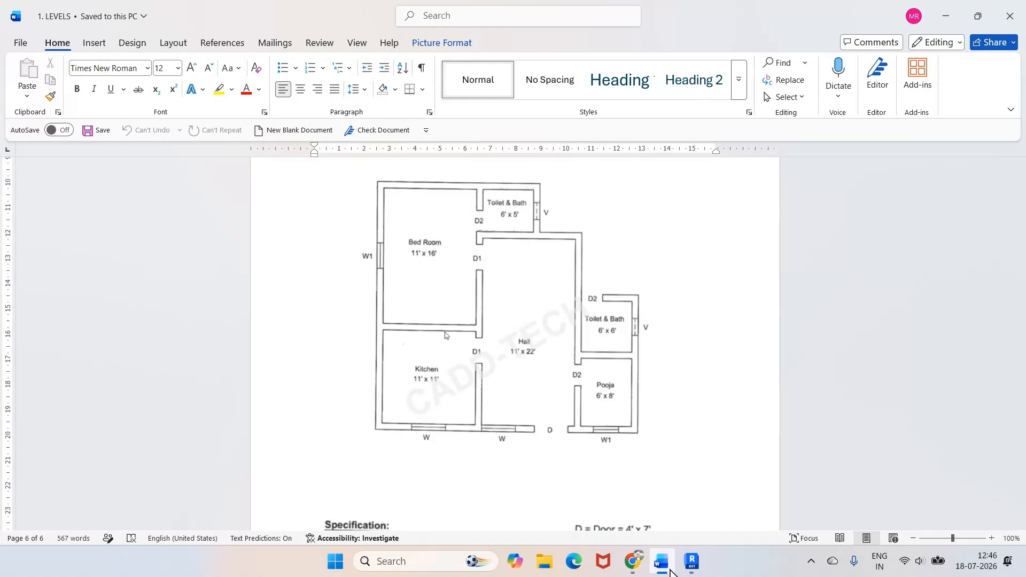
{"action": "mouse_move", "coordinate": [691, 562]}
{"action": "left_click", "coordinate": [687, 513]}
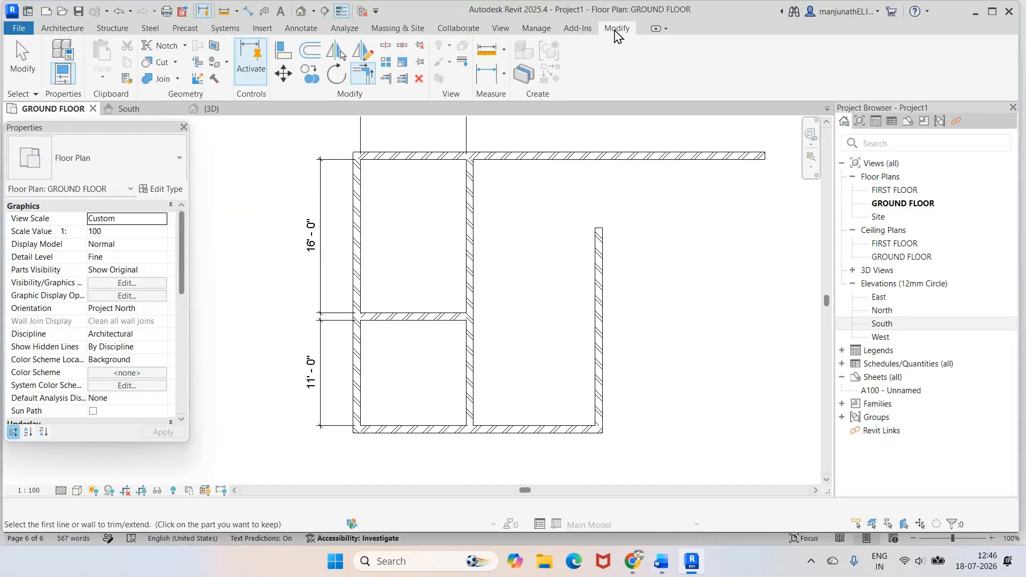
{"action": "left_click", "coordinate": [301, 28]}
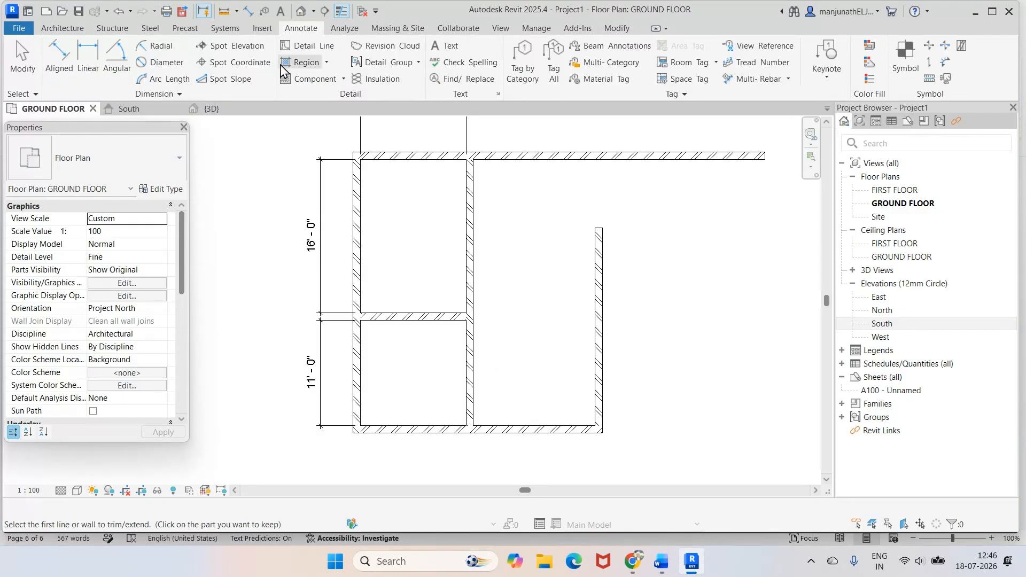
{"action": "left_click", "coordinate": [54, 55]}
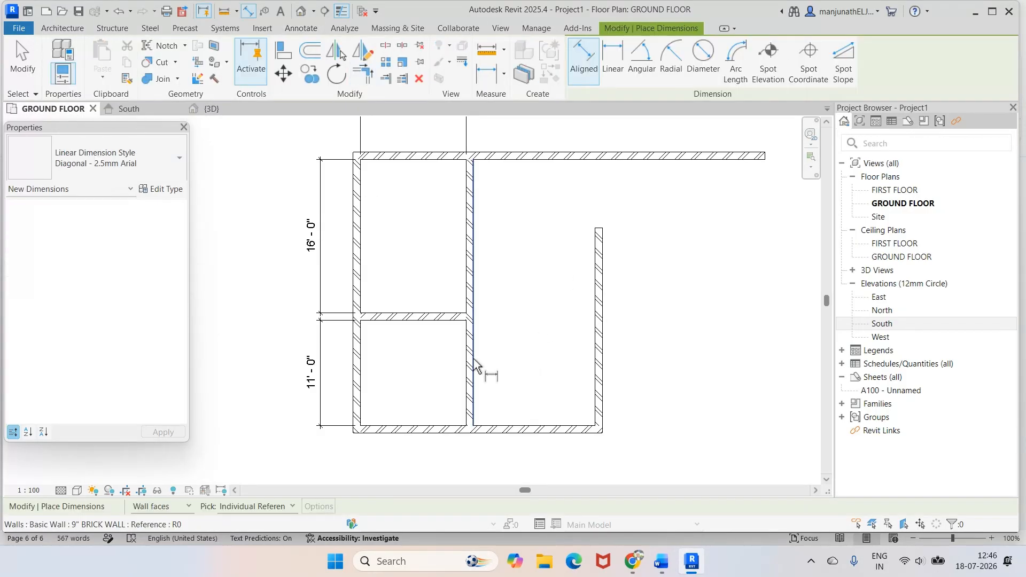
{"action": "left_click", "coordinate": [474, 366]}
{"action": "left_click", "coordinate": [595, 364]}
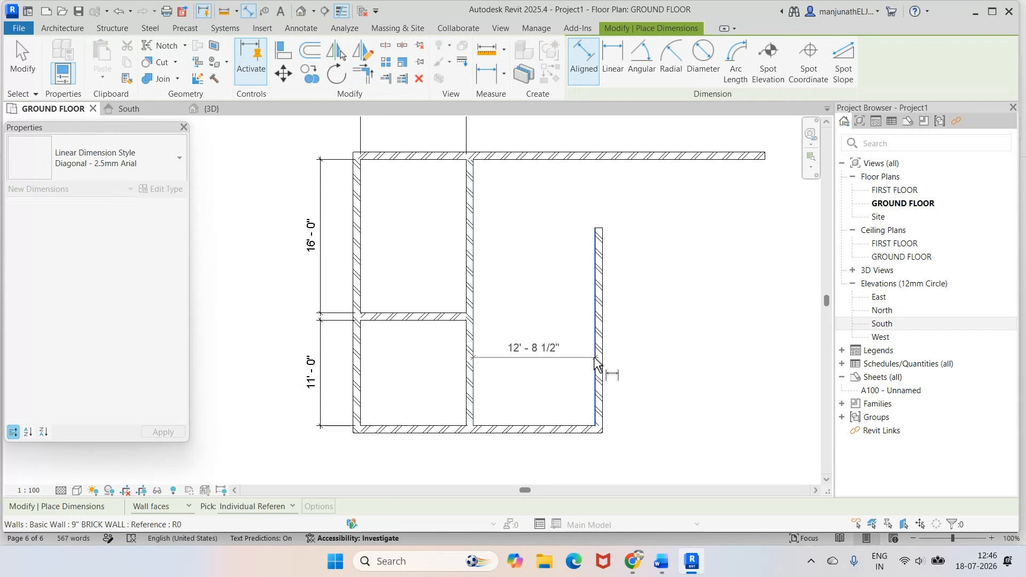
{"action": "left_click", "coordinate": [551, 468]}
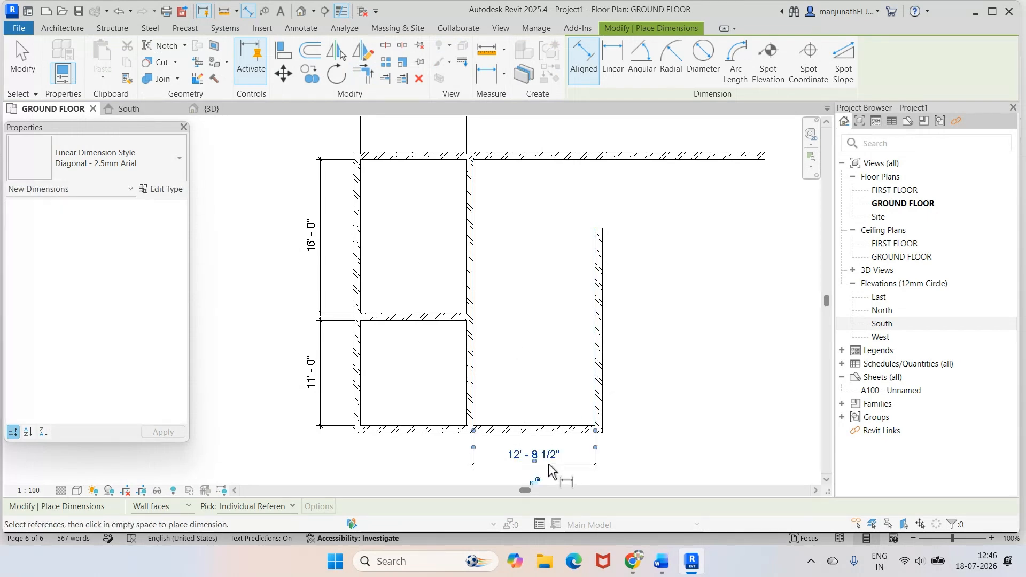
Move the hall's east wall by setting the hall's width dimension to 11'.
{"action": "left_click", "coordinate": [24, 62]}
{"action": "left_click", "coordinate": [598, 347]}
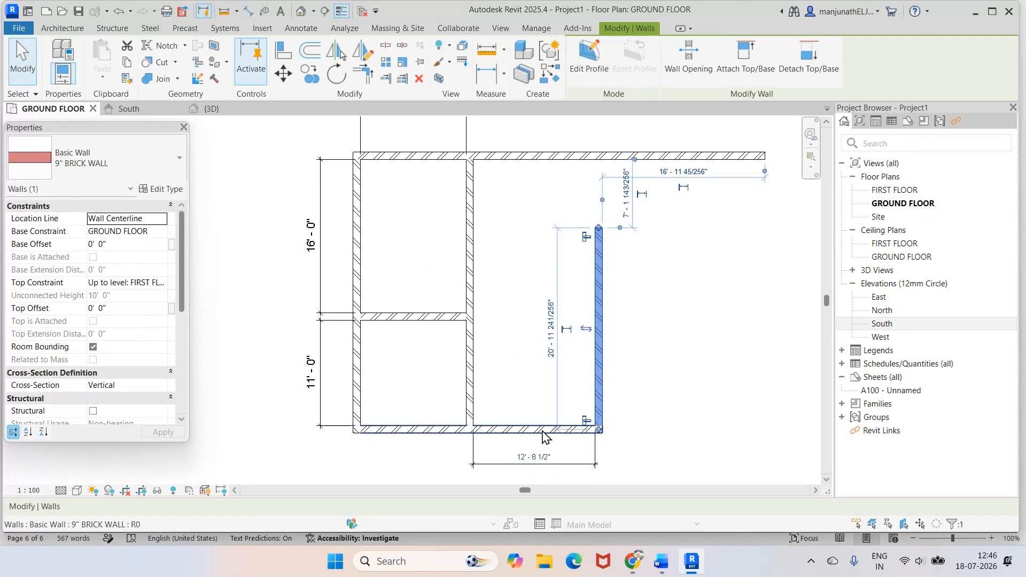
{"action": "left_click", "coordinate": [532, 454]}
{"action": "type", "text": "11"}
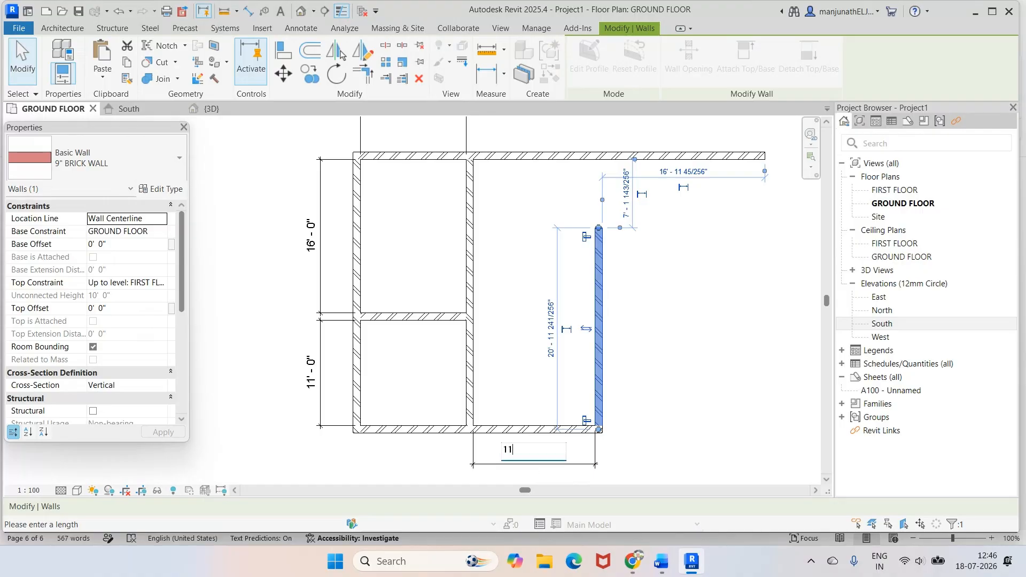
{"action": "key", "text": "Return"}
{"action": "left_click", "coordinate": [674, 371]}
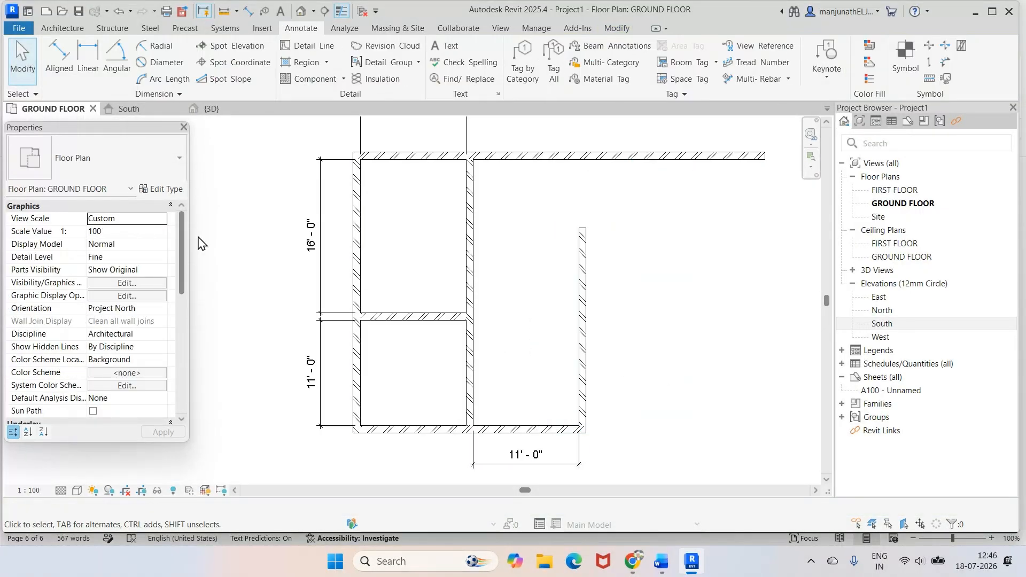
Draw a horizontal 9" brick wall from the inner vertical wall eastward across the hall's east wall, as the hall's upper side.
{"action": "left_click", "coordinate": [63, 27]}
{"action": "left_click", "coordinate": [62, 54]}
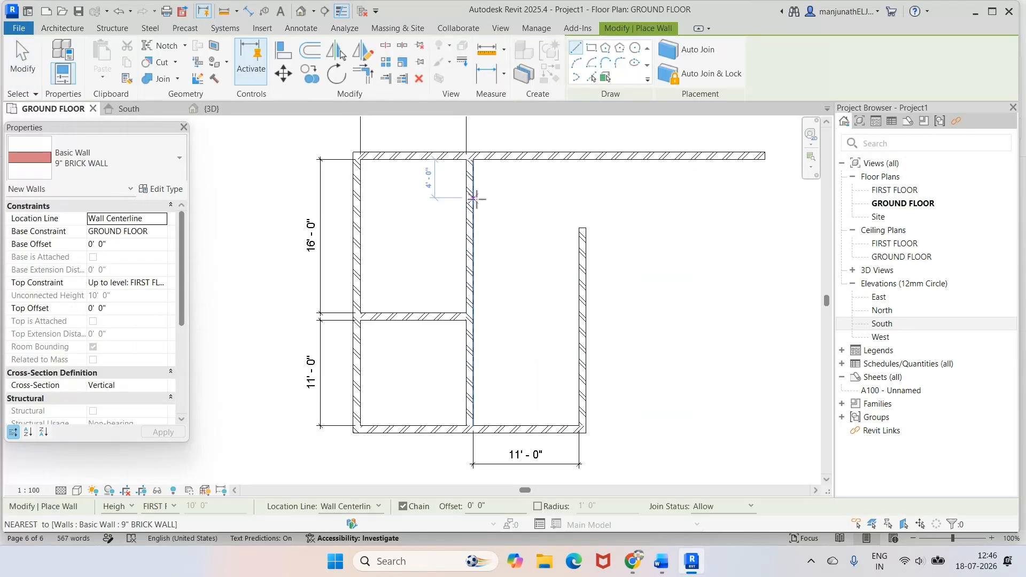
{"action": "left_click", "coordinate": [472, 256]}
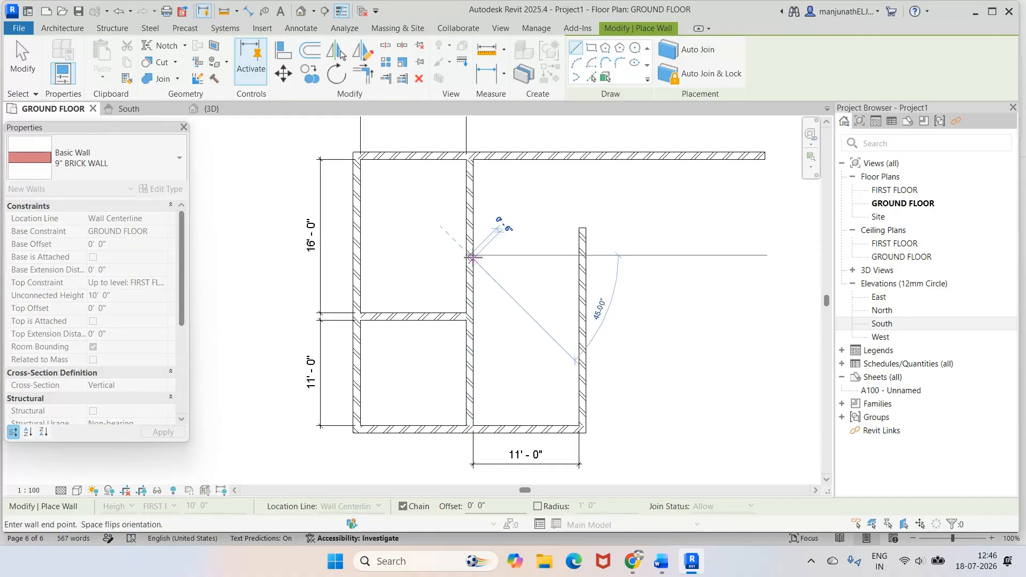
{"action": "left_click", "coordinate": [637, 256]}
{"action": "key", "text": "Escape"}
{"action": "key", "text": "Escape"}
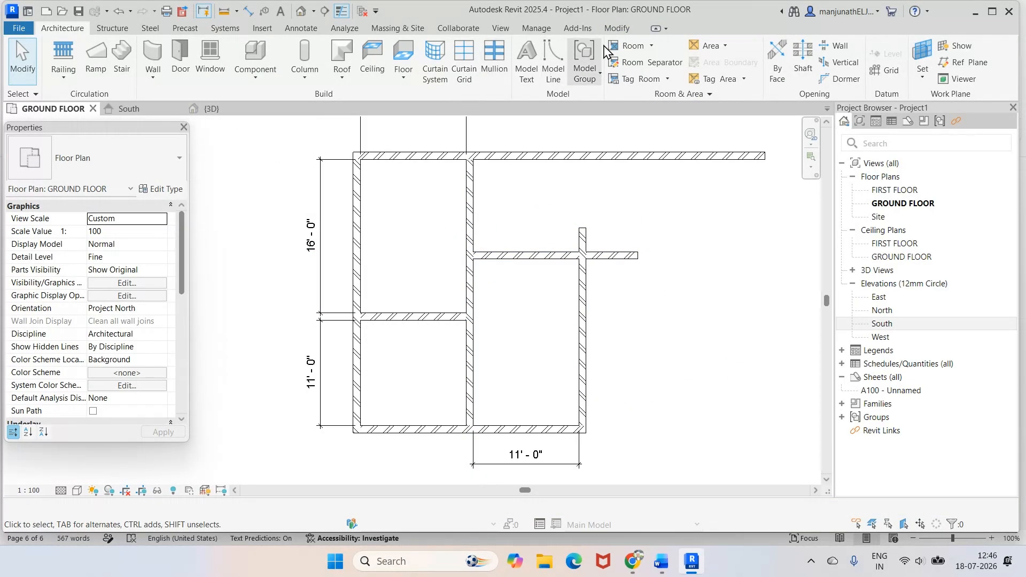
Trim the new horizontal wall and the hall's east wall to meet in a corner, keeping the parts enclosing the hall.
{"action": "left_click", "coordinate": [618, 28]}
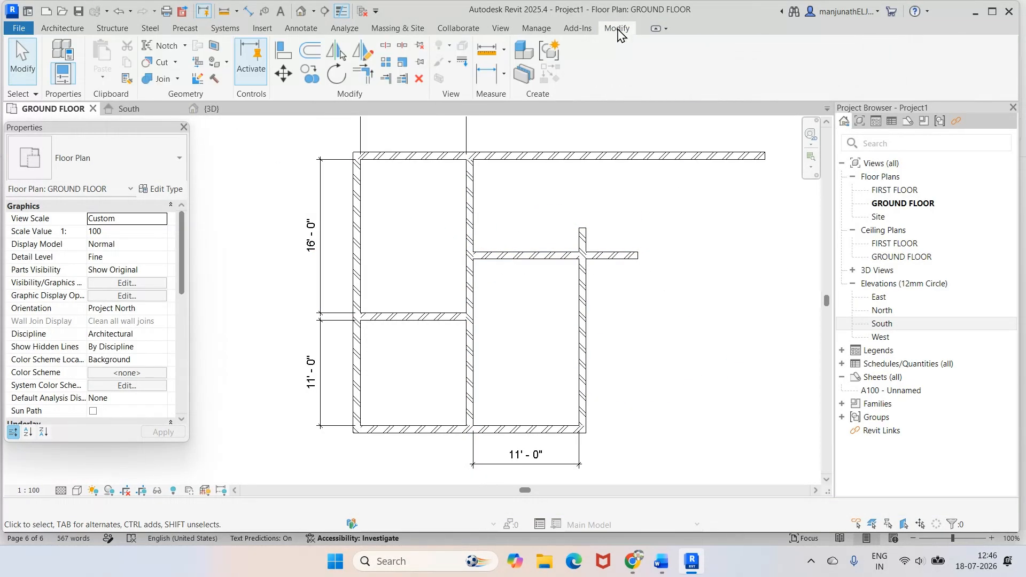
{"action": "left_click", "coordinate": [363, 74]}
{"action": "left_click", "coordinate": [524, 257]}
{"action": "left_click", "coordinate": [582, 294]}
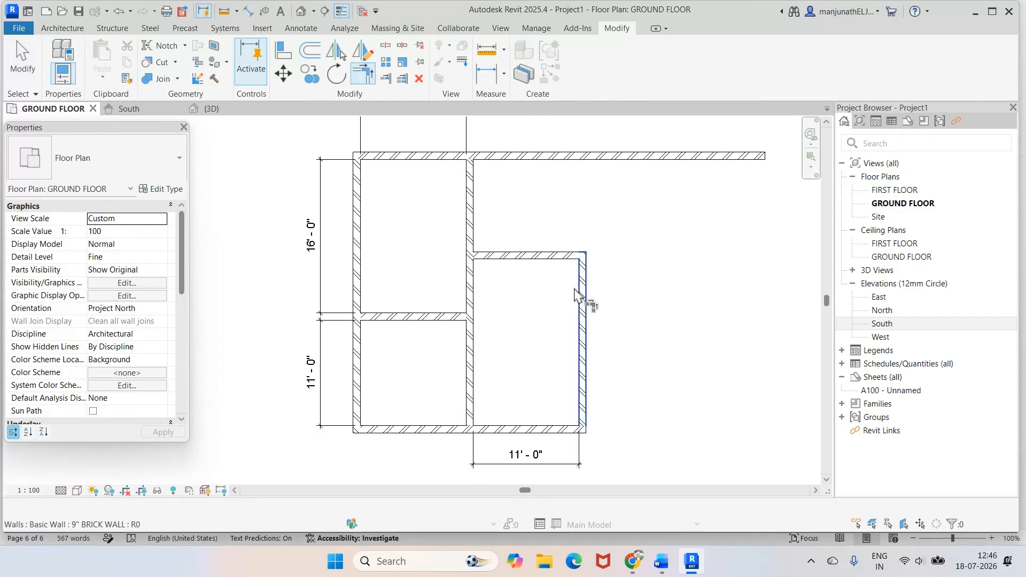
{"action": "scroll", "coordinate": [634, 276], "scroll_direction": "up", "scroll_amount": 2}
{"action": "scroll", "coordinate": [635, 275], "scroll_direction": "down", "scroll_amount": 3}
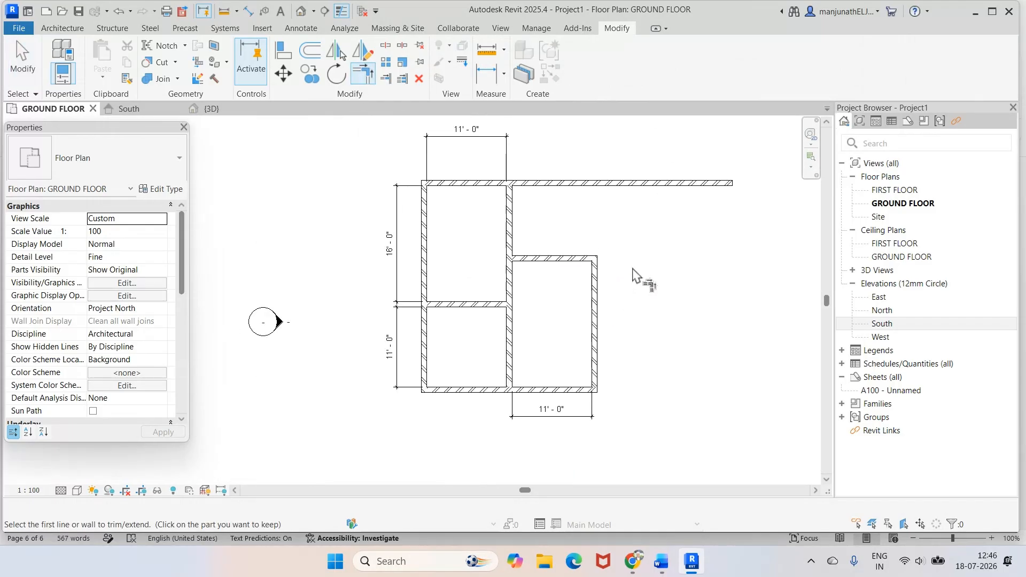
{"action": "scroll", "coordinate": [657, 270], "scroll_direction": "up", "scroll_amount": 1}
{"action": "scroll", "coordinate": [650, 269], "scroll_direction": "up", "scroll_amount": 1}
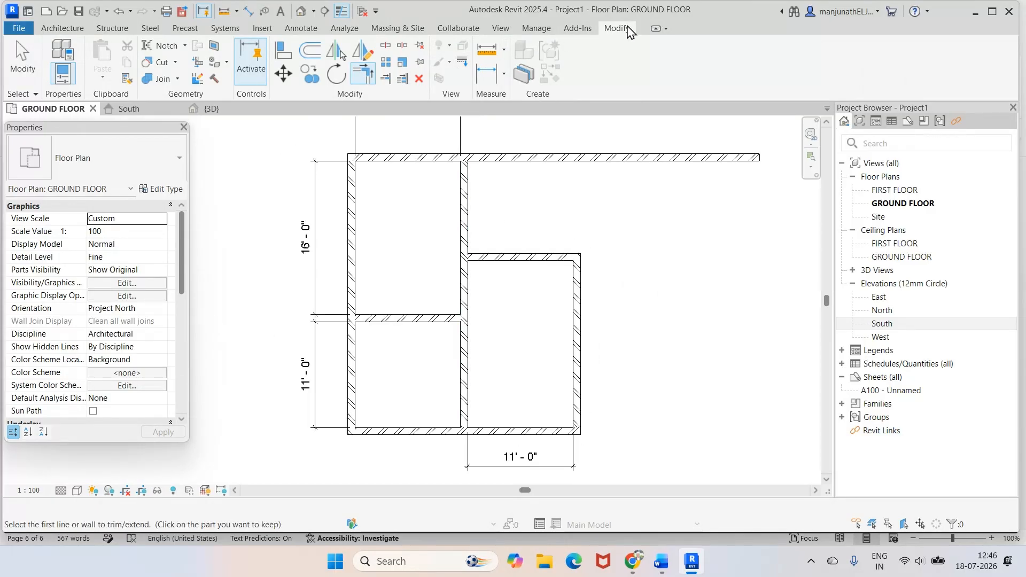
Add an aligned dimension inside the hall between the inner faces of its upper and lower walls.
{"action": "left_click", "coordinate": [302, 28]}
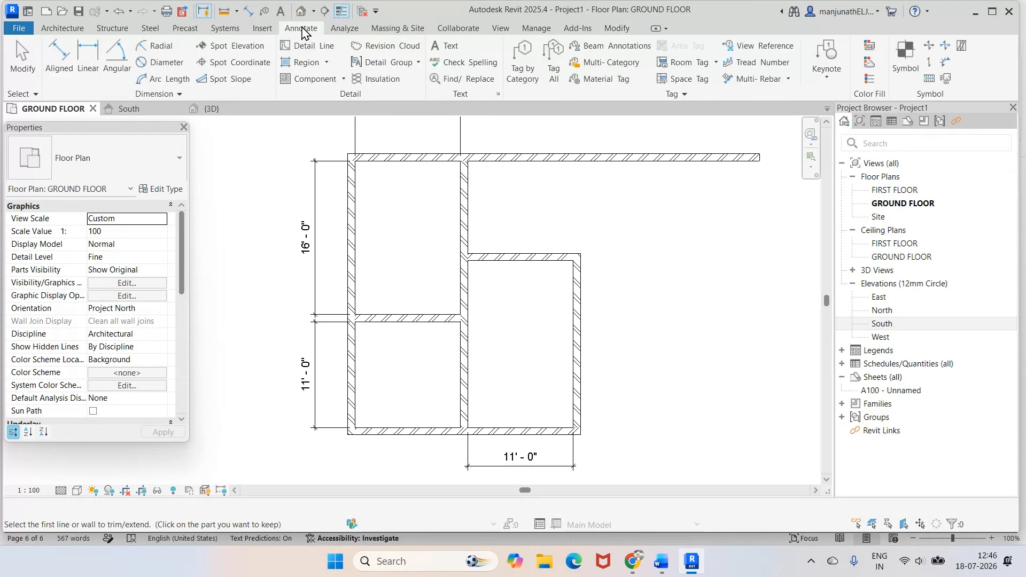
{"action": "key", "text": "d"}
{"action": "key", "text": "i"}
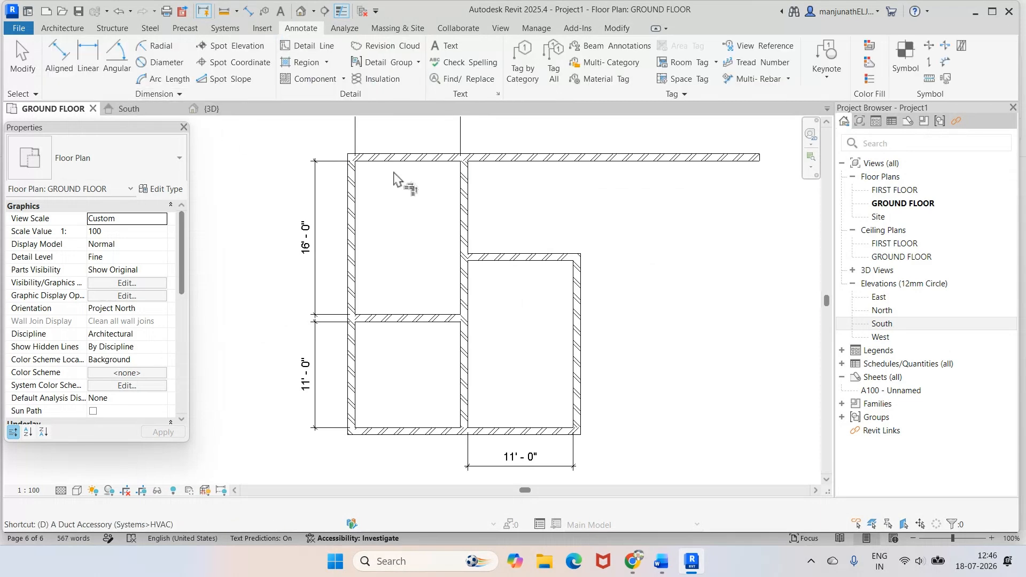
{"action": "left_click", "coordinate": [510, 262]}
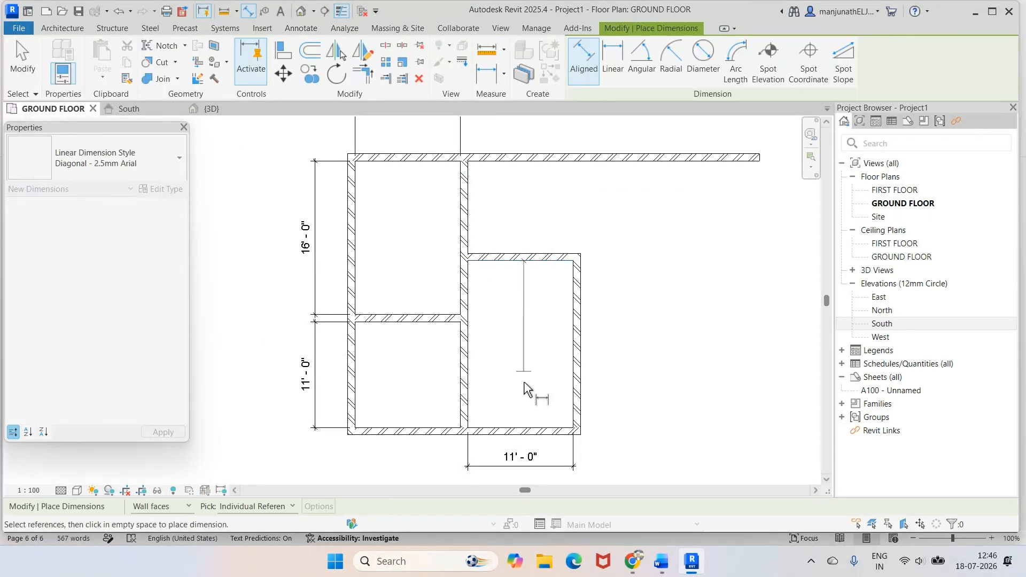
{"action": "left_click", "coordinate": [522, 430]}
{"action": "left_click", "coordinate": [507, 407]}
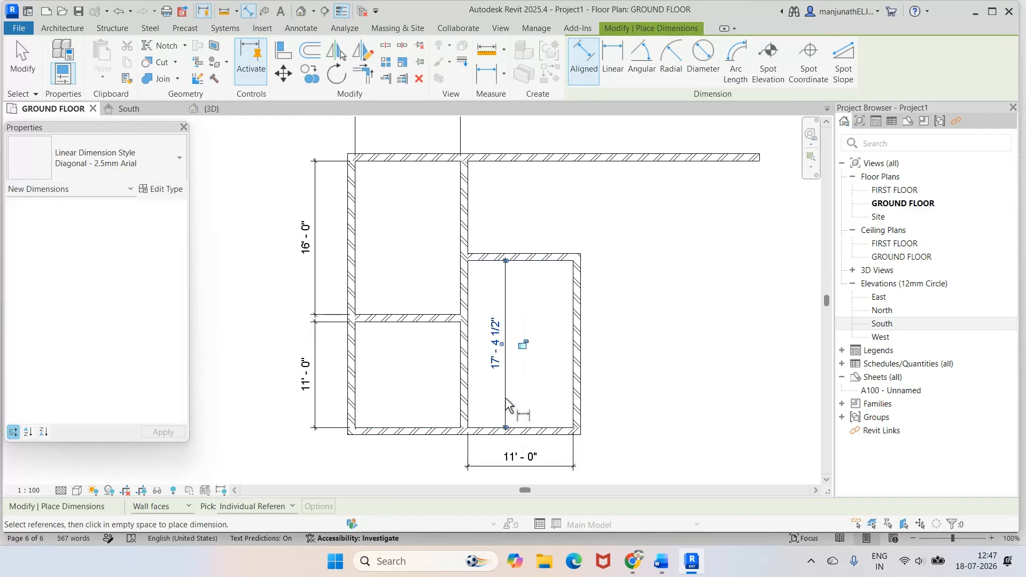
Move the hall's upper wall by setting the hall's length dimension to 22'.
{"action": "left_click", "coordinate": [22, 59]}
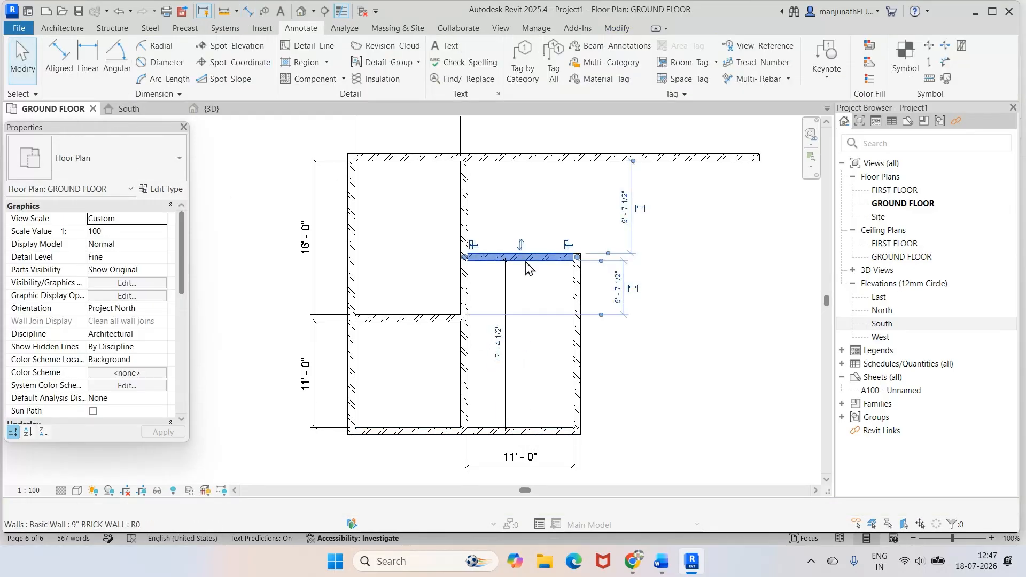
{"action": "left_click", "coordinate": [521, 258]}
{"action": "left_click", "coordinate": [495, 361]}
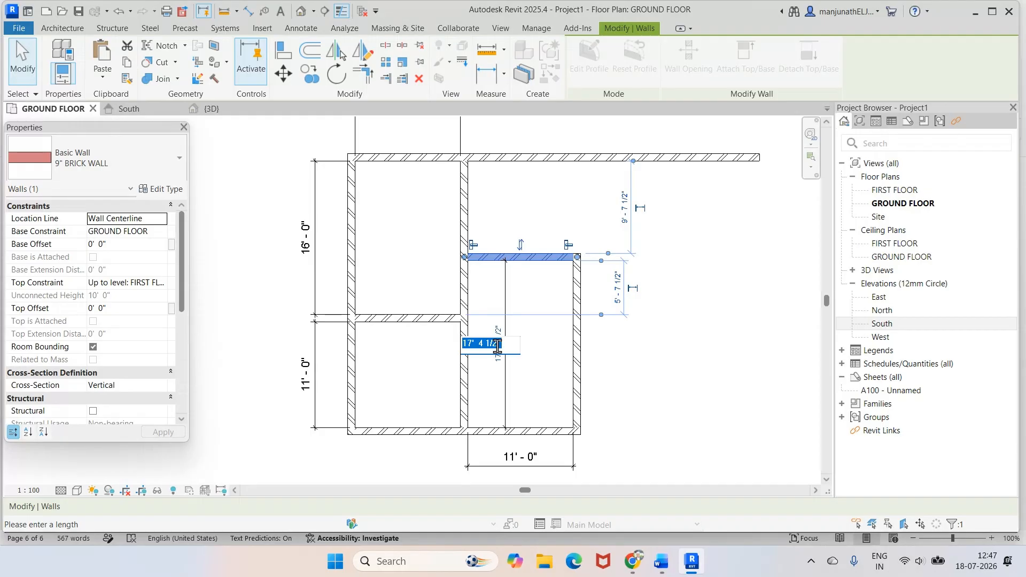
{"action": "type", "text": "22"}
{"action": "key", "text": "Return"}
{"action": "left_click", "coordinate": [669, 289]}
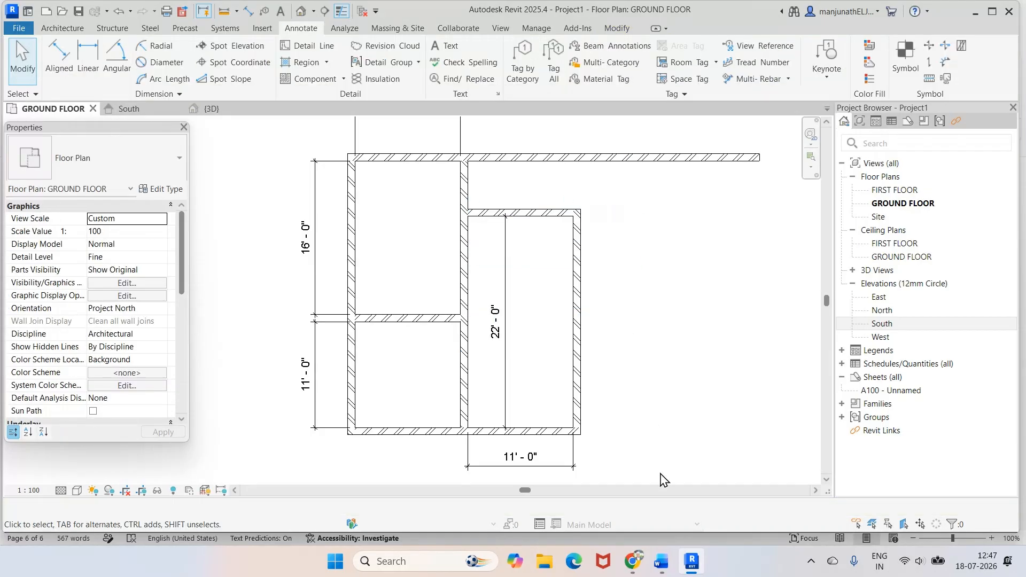
Check the upper toilet in Word and, in Revit, dimension the distance between the north wall and the hall's upper wall.
{"action": "left_click", "coordinate": [661, 562]}
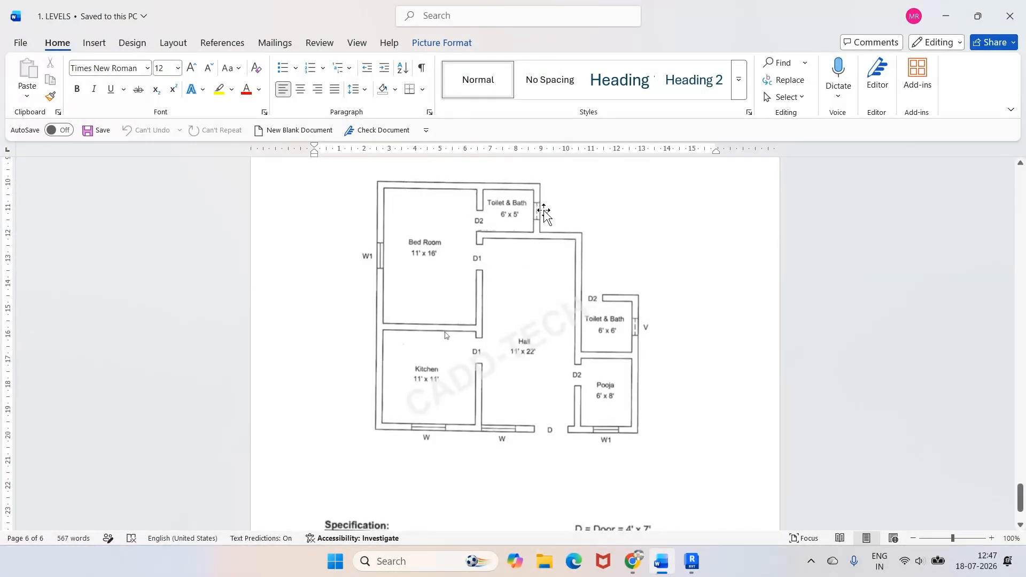
{"action": "left_click", "coordinate": [692, 561]}
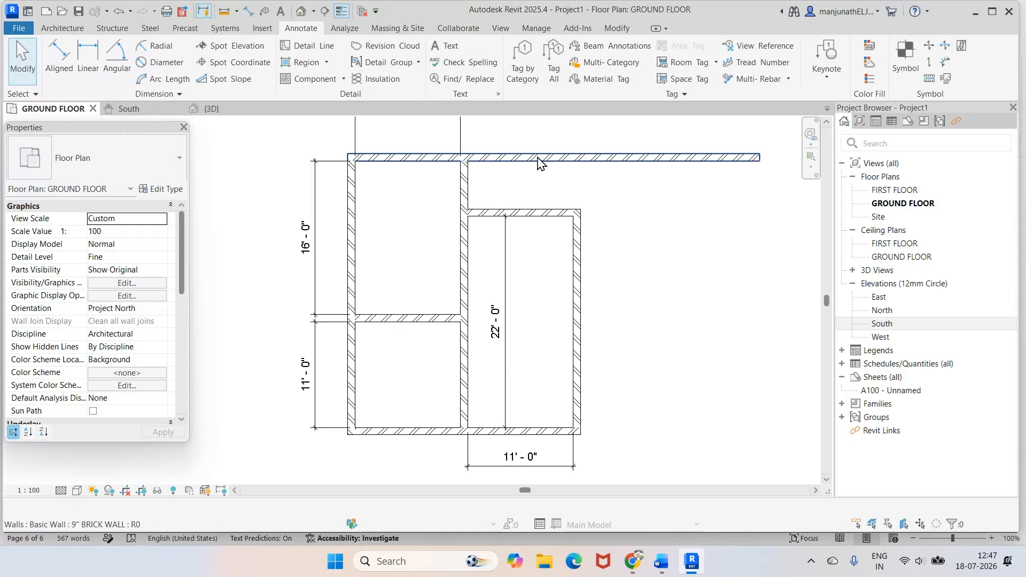
{"action": "left_click", "coordinate": [58, 58]}
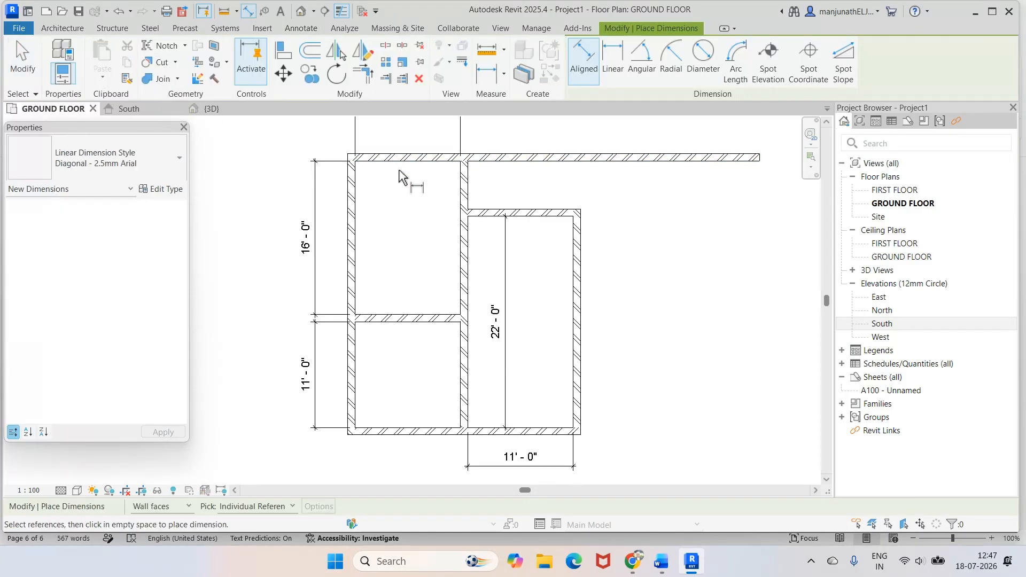
{"action": "left_click", "coordinate": [485, 212]}
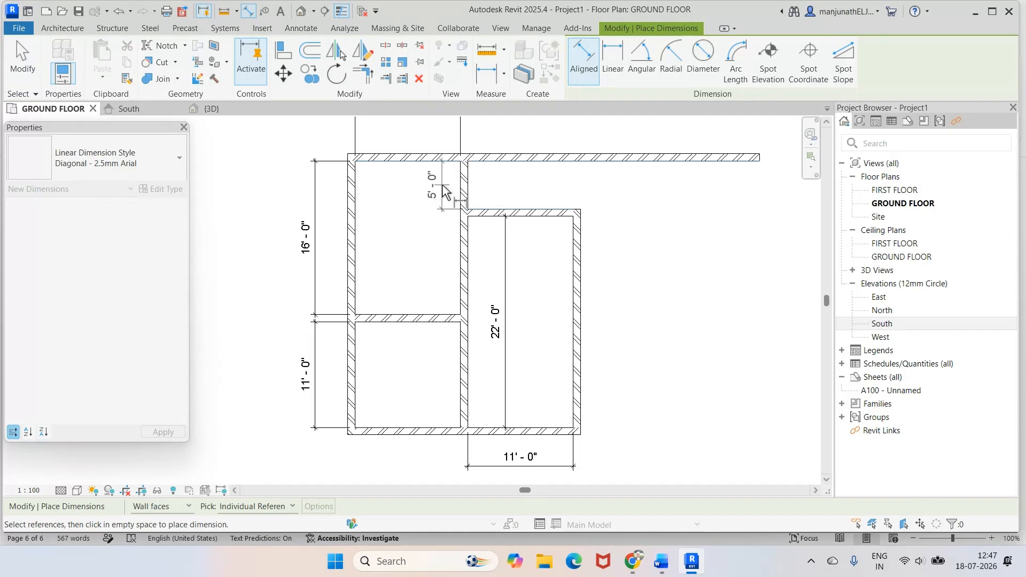
{"action": "left_click", "coordinate": [442, 191]}
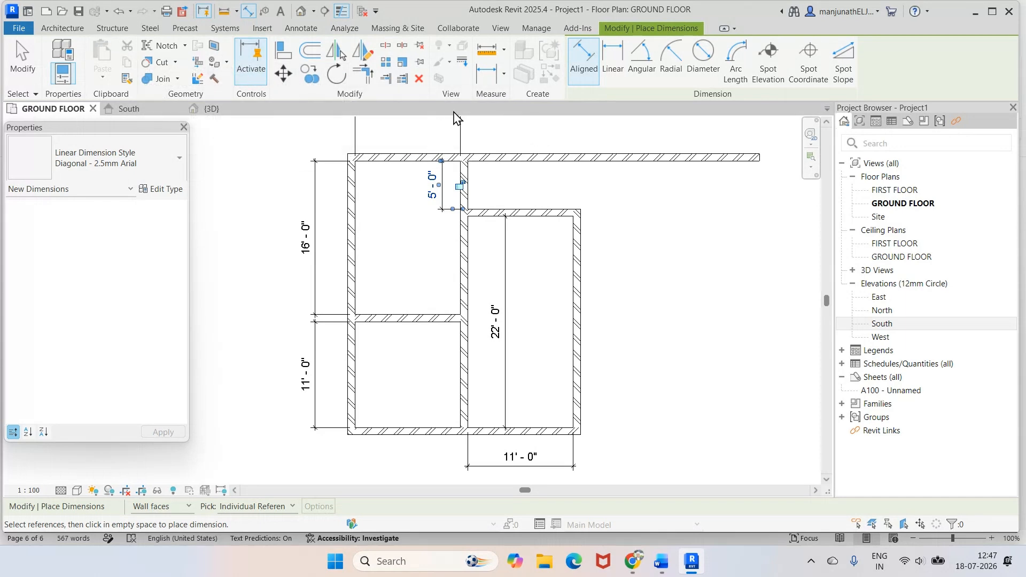
Draw a vertical 9" brick wall about 9' long from the hall's upper wall up across the north wall for the toilet's east side.
{"action": "left_click", "coordinate": [63, 30]}
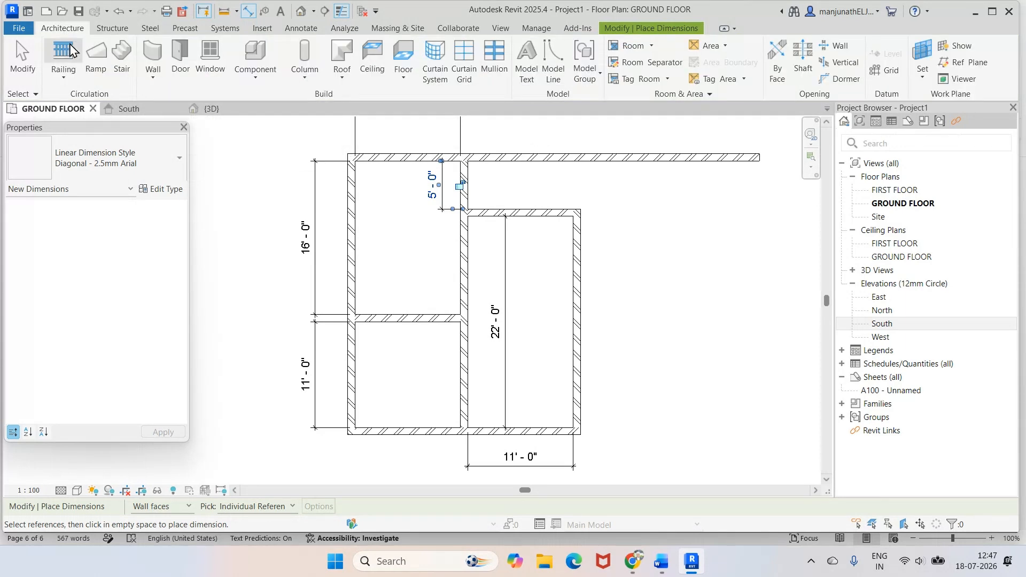
{"action": "left_click", "coordinate": [153, 53]}
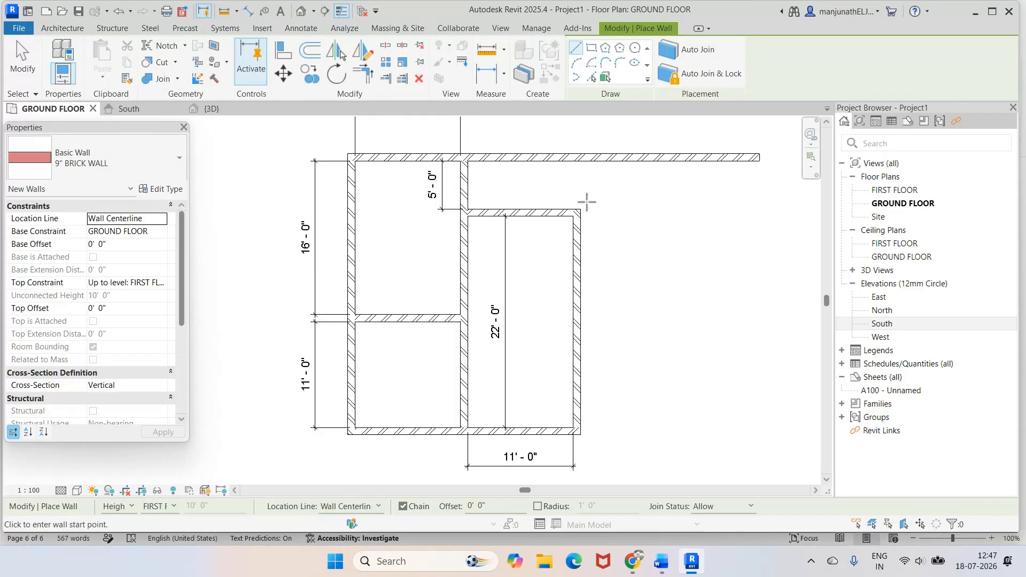
{"action": "left_click", "coordinate": [521, 213]}
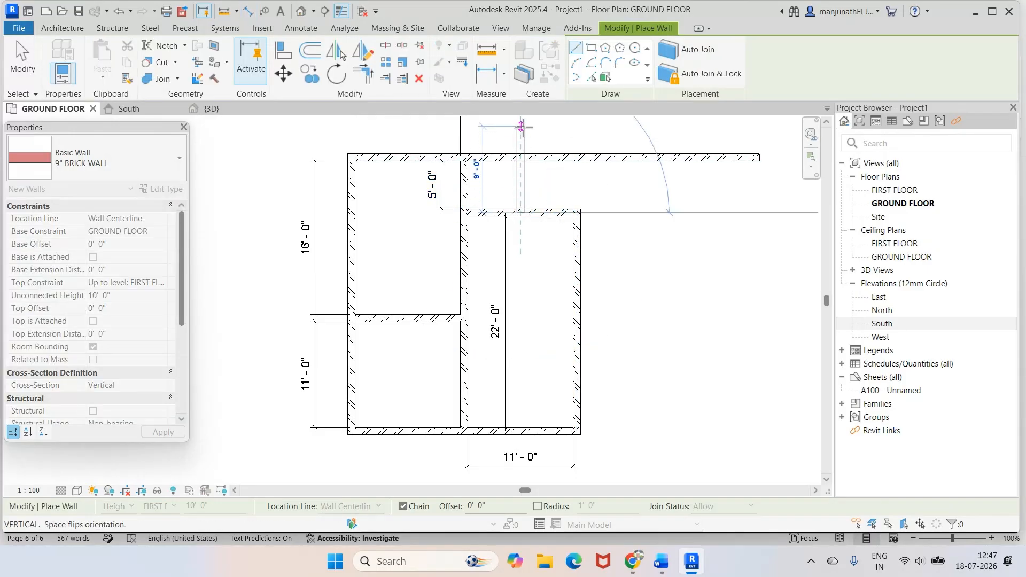
{"action": "left_click", "coordinate": [522, 129]}
{"action": "key", "text": "Escape"}
{"action": "key", "text": "Escape"}
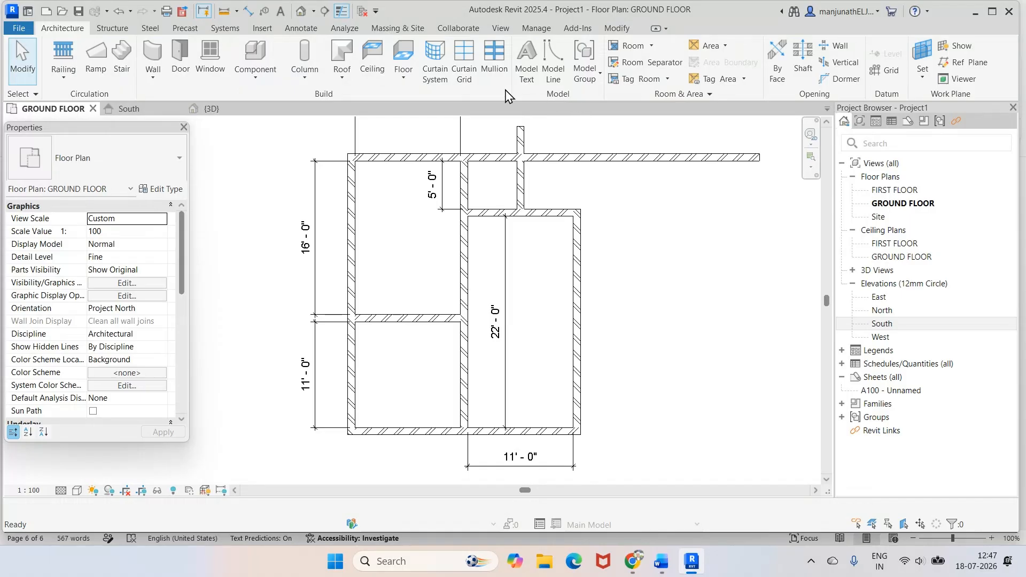
Trim the north wall and the toilet's east wall to meet in a corner, keeping the parts enclosing the toilet.
{"action": "left_click", "coordinate": [609, 30]}
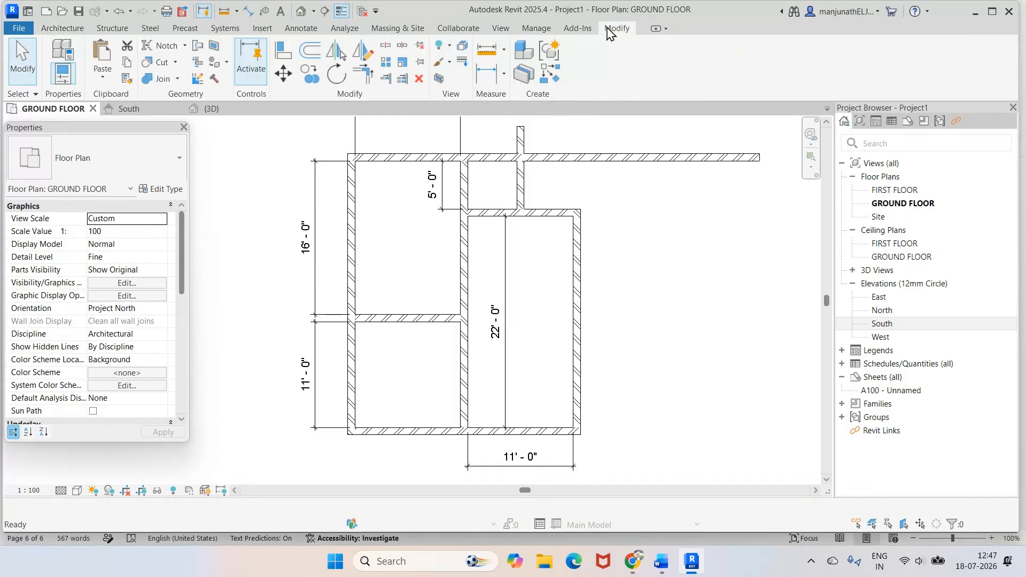
{"action": "left_click", "coordinate": [383, 79]}
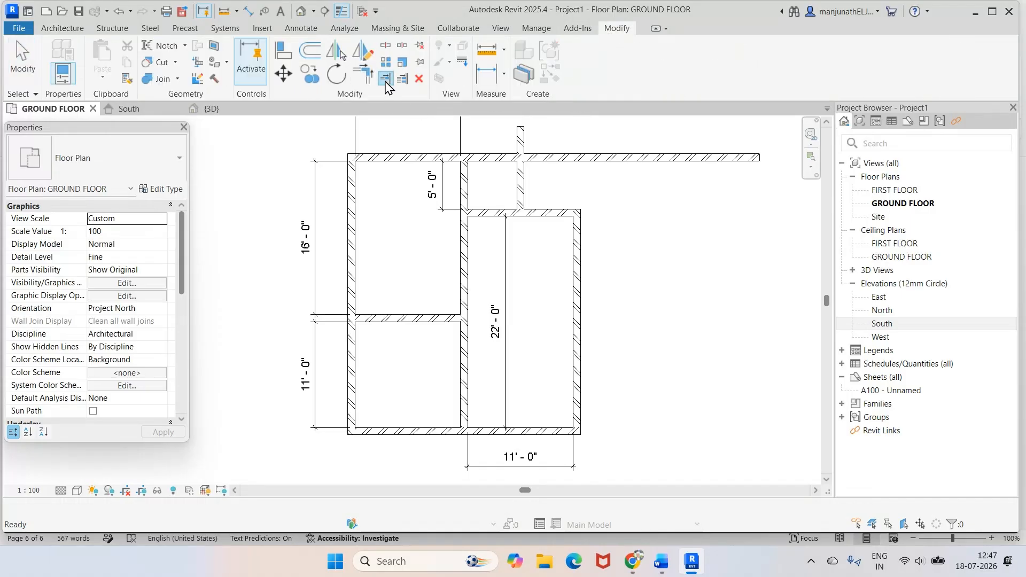
{"action": "left_click", "coordinate": [499, 158]}
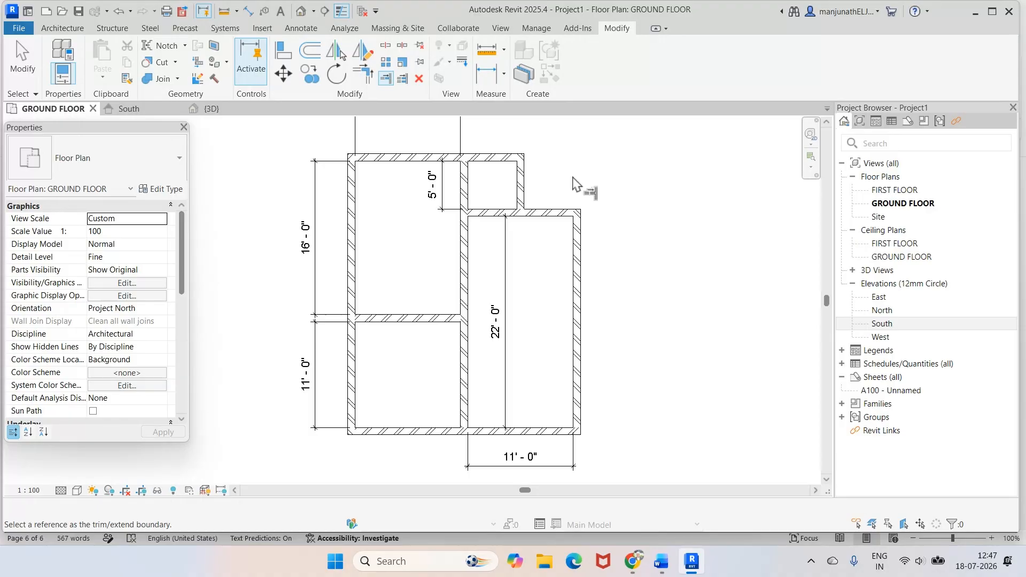
Dimension the upper toilet's inside width between its west and east walls, placing the dimension above the north wall.
{"action": "scroll", "coordinate": [576, 186], "scroll_direction": "up", "scroll_amount": 2}
{"action": "scroll", "coordinate": [578, 192], "scroll_direction": "down", "scroll_amount": 4}
{"action": "scroll", "coordinate": [539, 138], "scroll_direction": "up", "scroll_amount": 4}
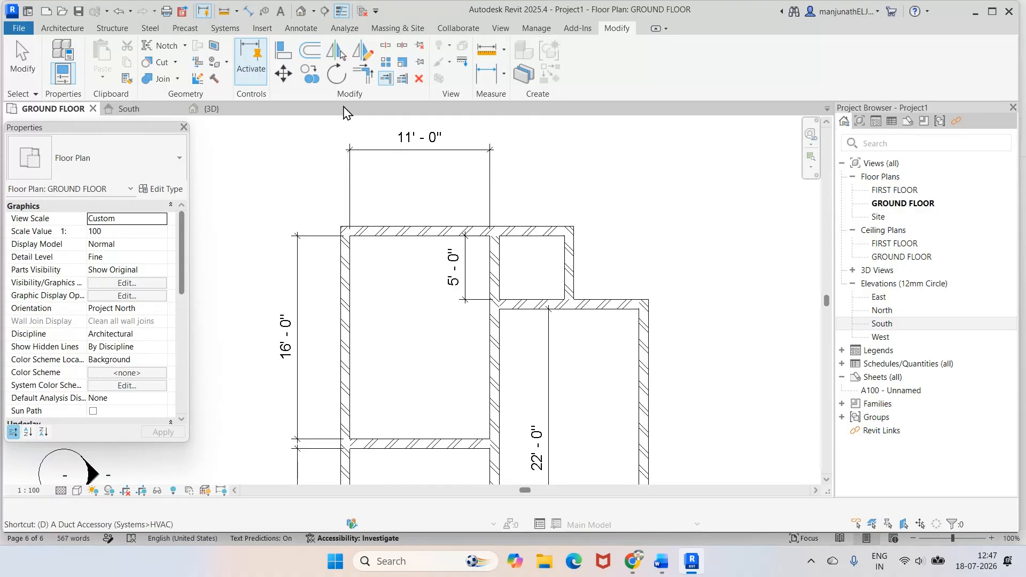
{"action": "key", "text": "i"}
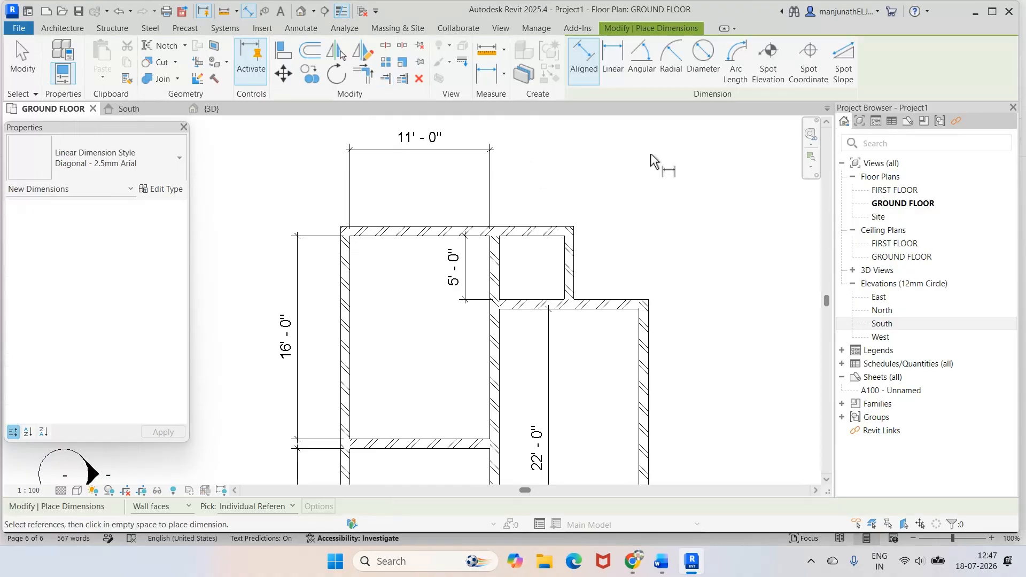
{"action": "left_click", "coordinate": [514, 266]}
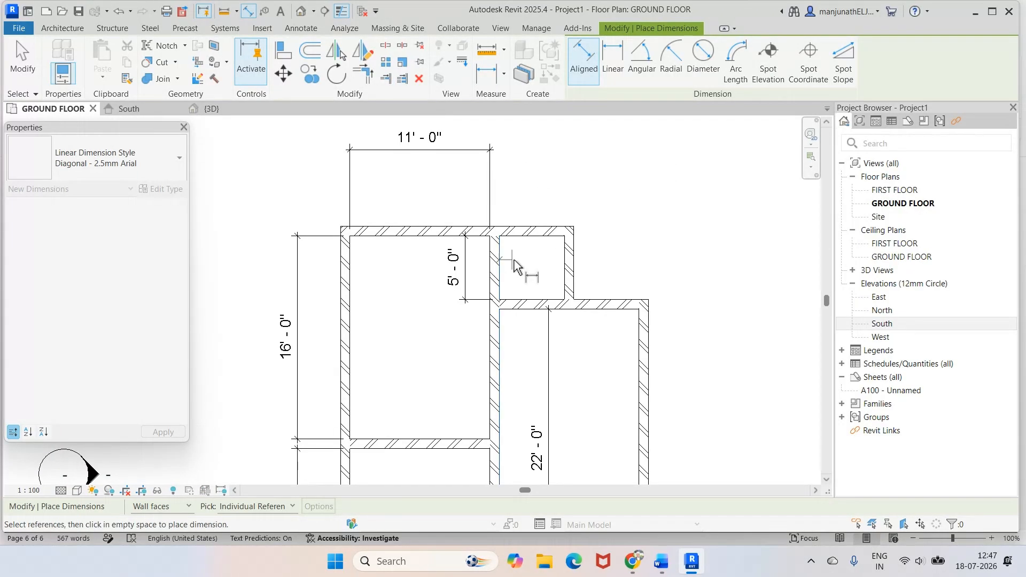
{"action": "left_click", "coordinate": [564, 268]}
{"action": "left_click", "coordinate": [569, 181]}
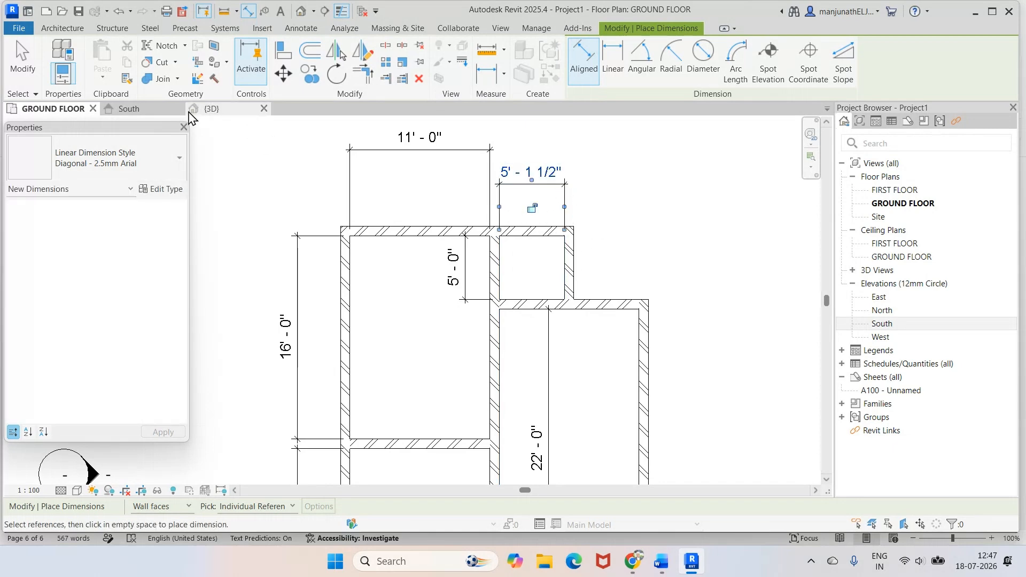
Move the upper toilet's east wall by setting the toilet's width dimension to 6'.
{"action": "left_click", "coordinate": [23, 60]}
{"action": "left_click", "coordinate": [568, 270]}
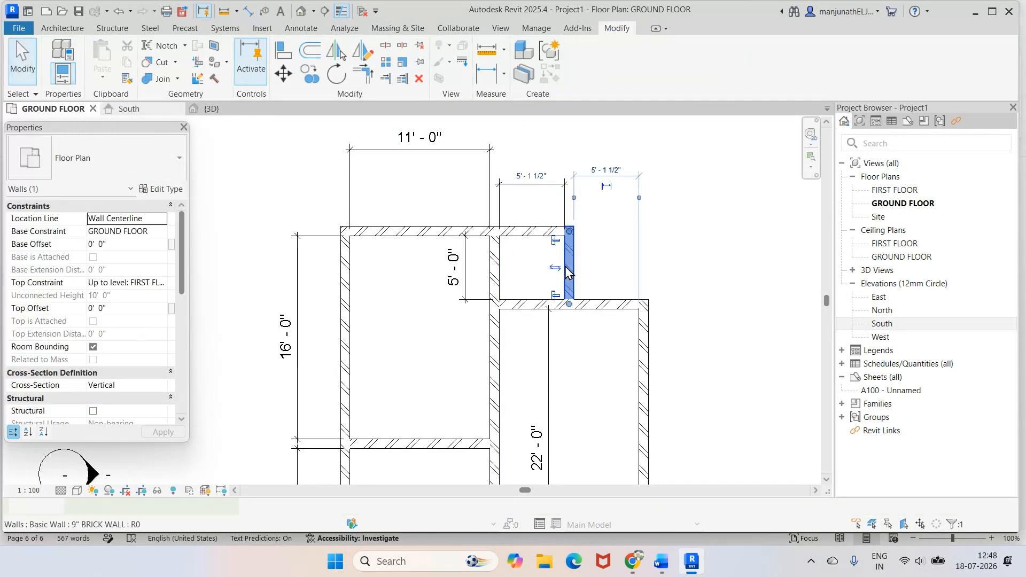
{"action": "left_click", "coordinate": [531, 177]}
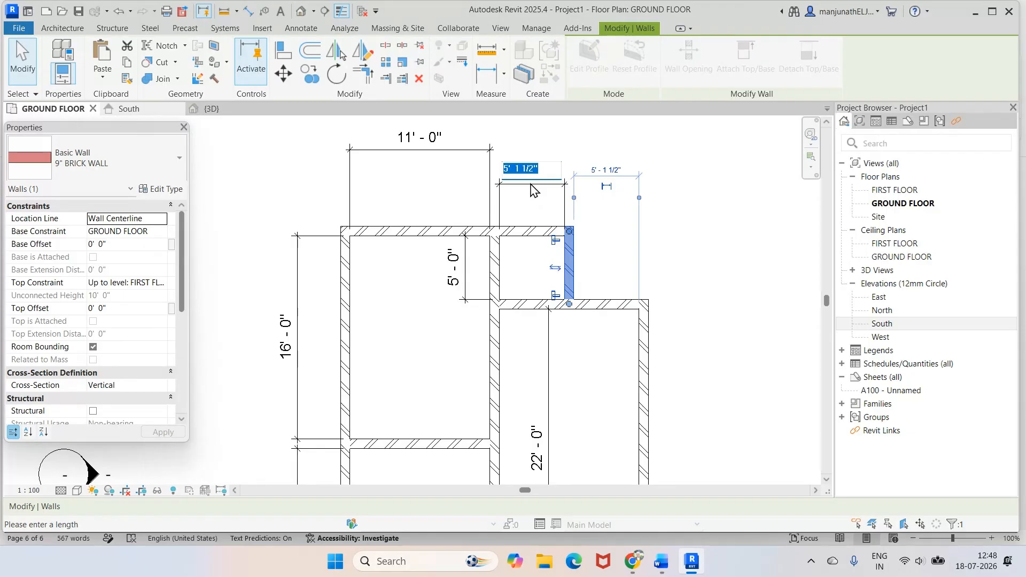
{"action": "type", "text": "6"}
{"action": "key", "text": "Return"}
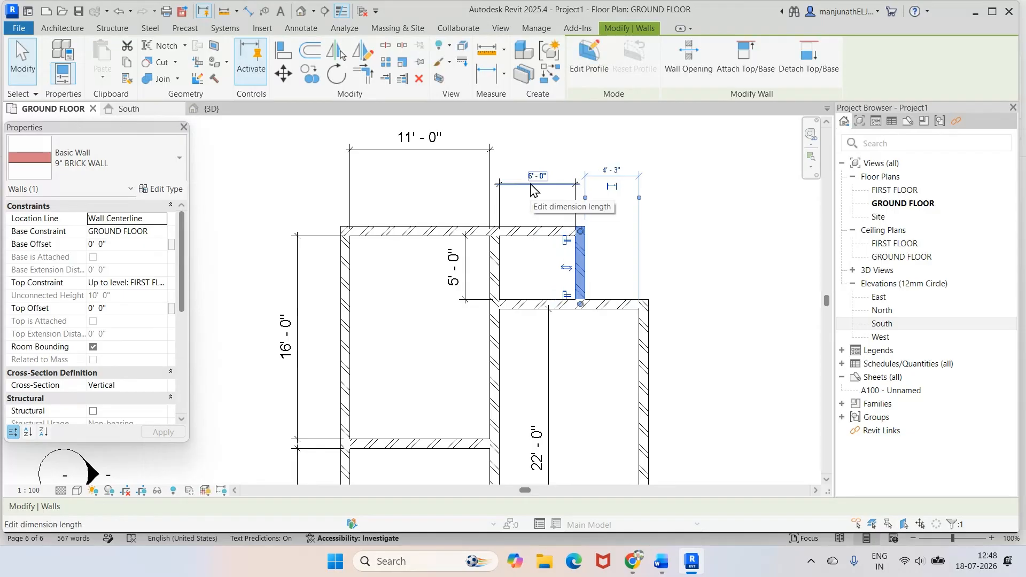
{"action": "left_click", "coordinate": [673, 165]}
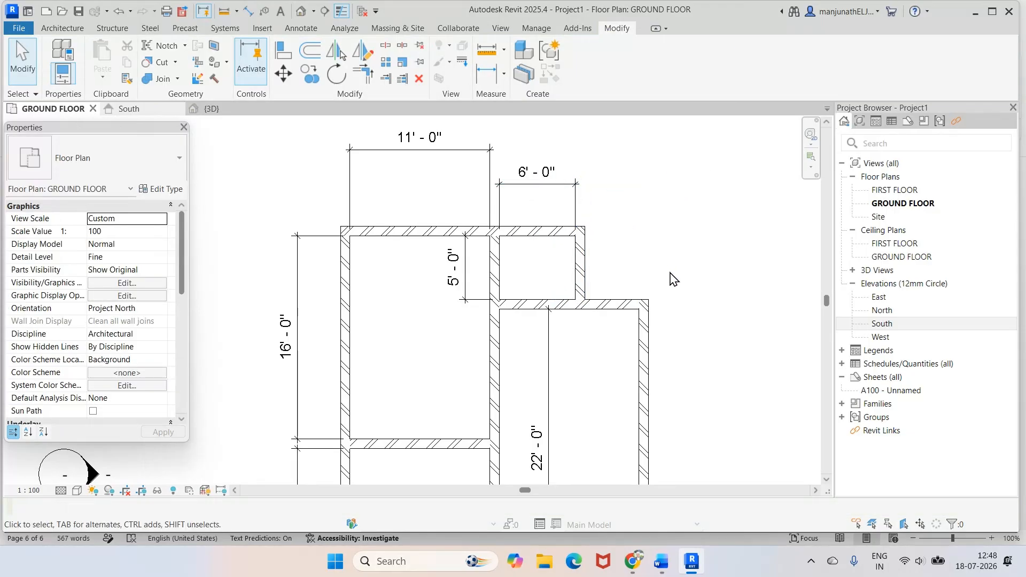
Check the floor plan in Word and, in Revit, draw a vertical 9" brick wall about 8' east of the hall for the pooja room.
{"action": "scroll", "coordinate": [676, 274], "scroll_direction": "down", "scroll_amount": 3}
{"action": "scroll", "coordinate": [676, 274], "scroll_direction": "down", "scroll_amount": 2}
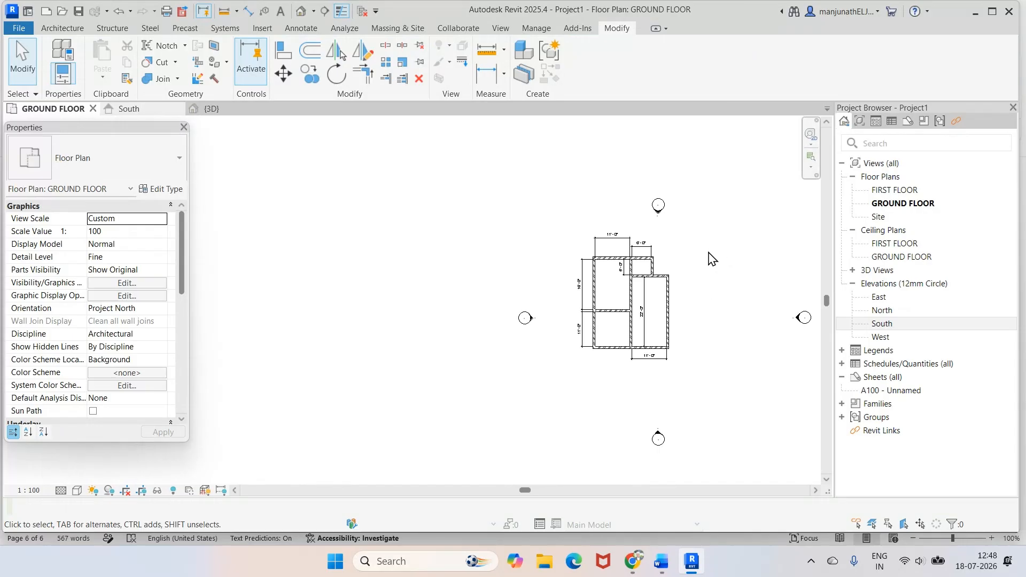
{"action": "scroll", "coordinate": [718, 324], "scroll_direction": "up", "scroll_amount": 4}
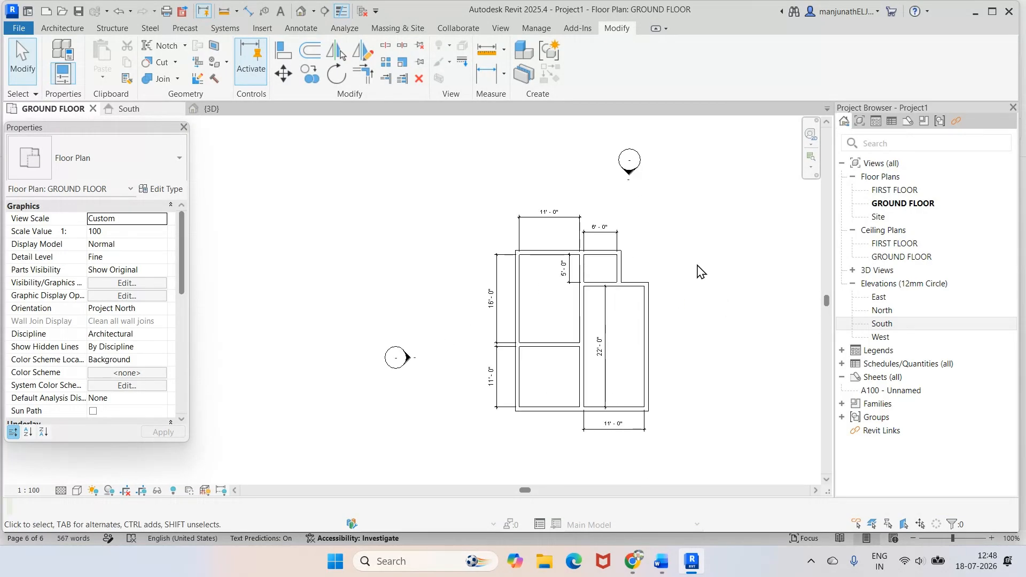
{"action": "left_click", "coordinate": [663, 562]}
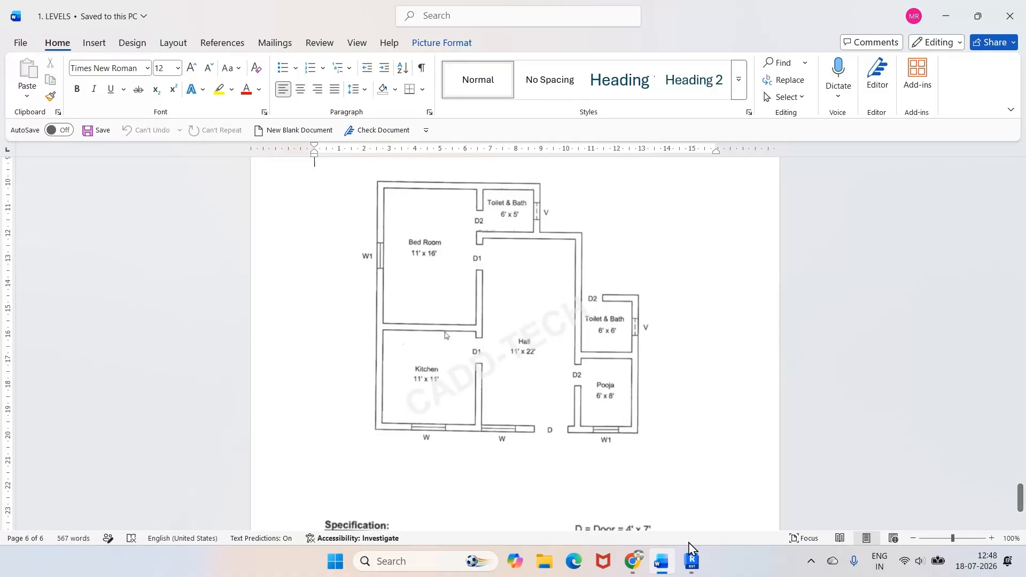
{"action": "left_click", "coordinate": [692, 562]}
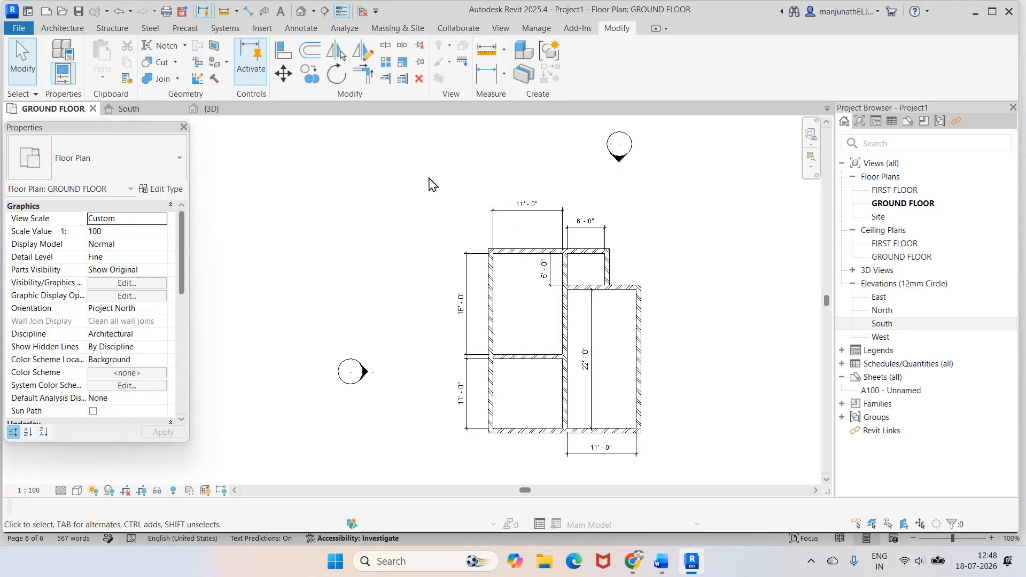
{"action": "key", "text": "w"}
{"action": "key", "text": "a"}
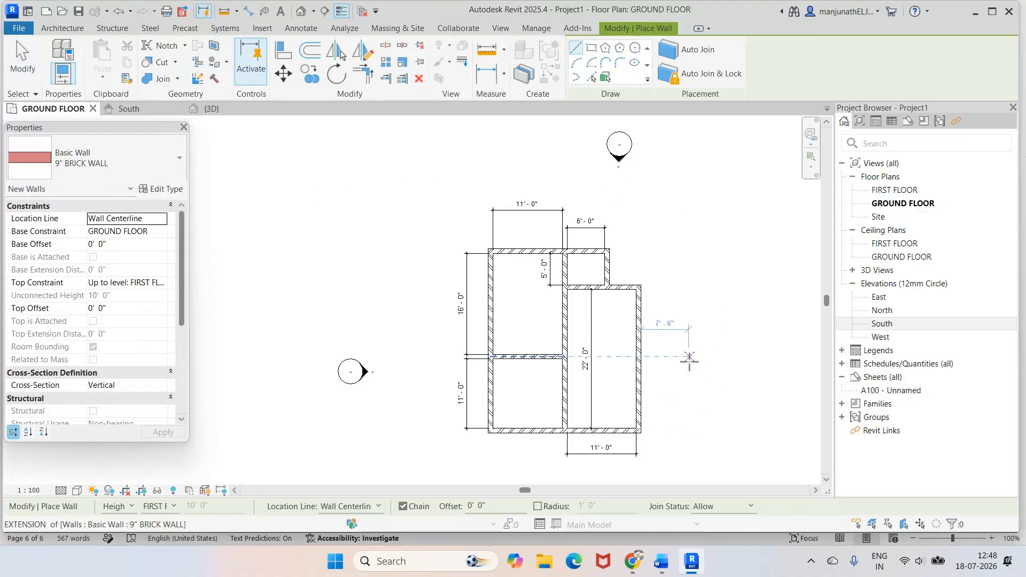
{"action": "left_click", "coordinate": [693, 357]}
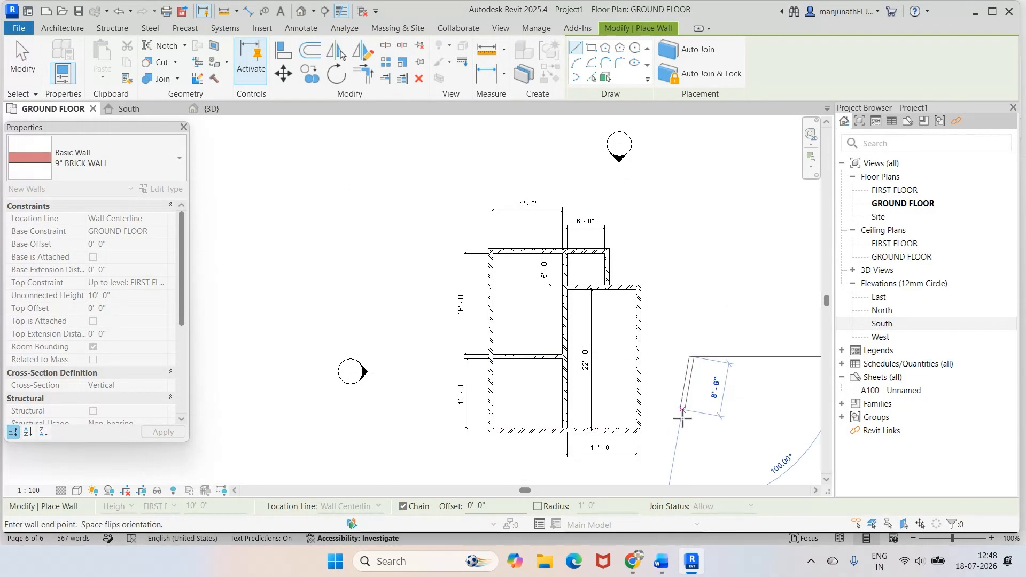
{"action": "left_click", "coordinate": [692, 458]}
{"action": "key", "text": "Escape"}
{"action": "key", "text": "Escape"}
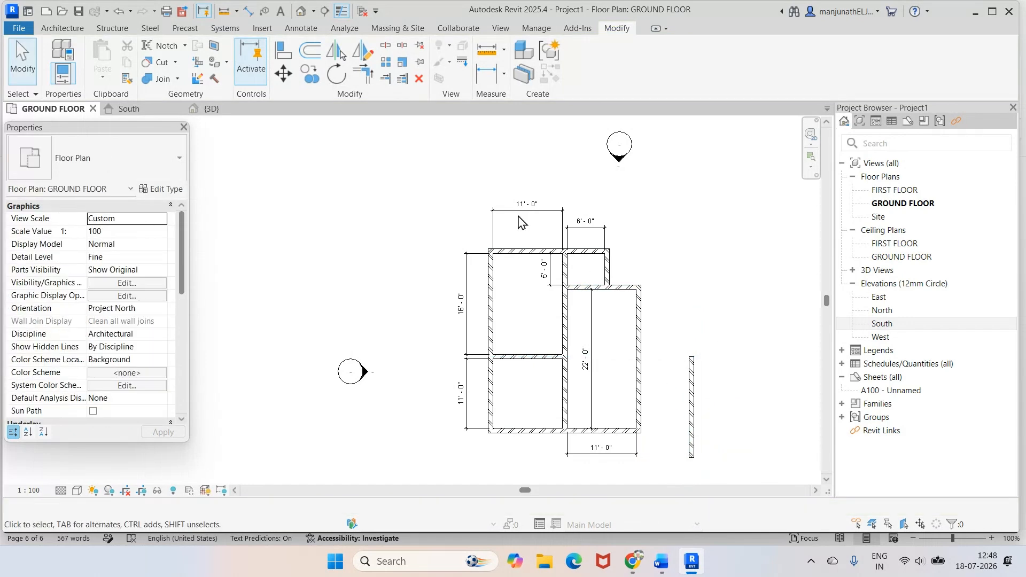
Trim/extend the south wall and the pooja room's east wall to meet in a corner.
{"action": "left_click", "coordinate": [367, 79]}
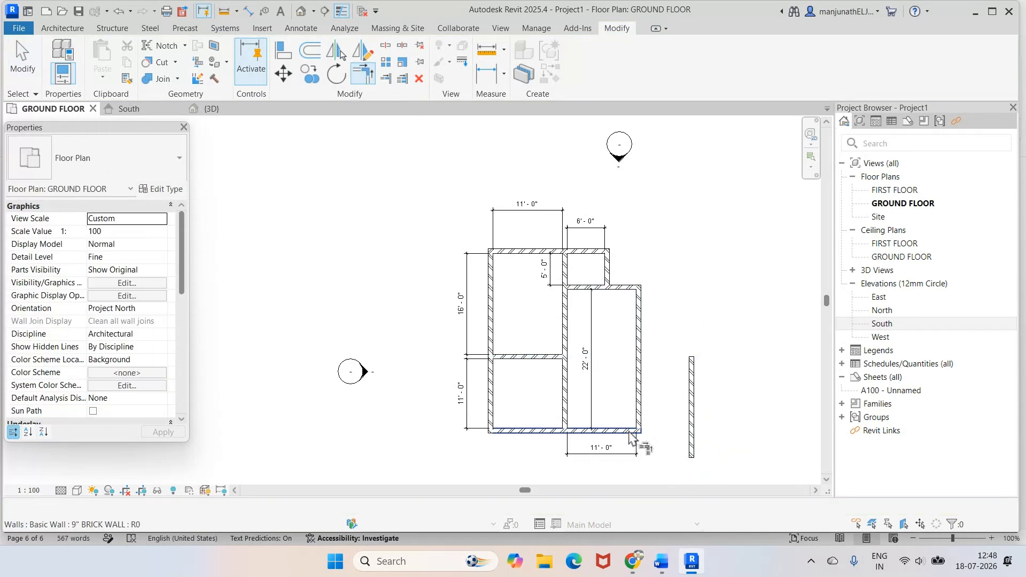
{"action": "left_click", "coordinate": [634, 431]}
{"action": "left_click", "coordinate": [694, 407]}
{"action": "scroll", "coordinate": [716, 409], "scroll_direction": "up", "scroll_amount": 2}
{"action": "scroll", "coordinate": [732, 433], "scroll_direction": "down", "scroll_amount": 3}
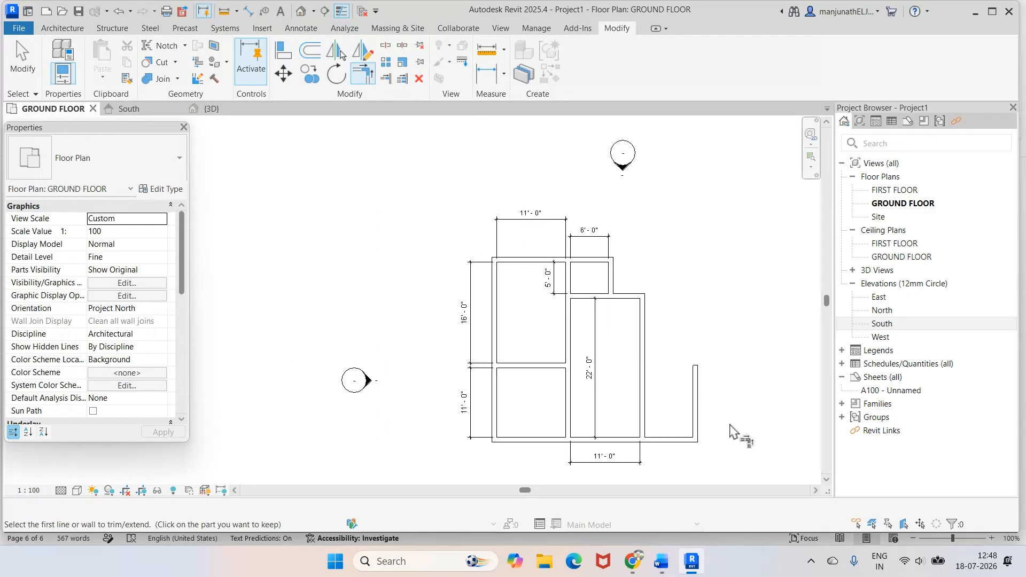
Dimension the pooja room's inside width between the hall's east wall and the pooja room's east wall.
{"action": "scroll", "coordinate": [708, 479], "scroll_direction": "up", "scroll_amount": 5}
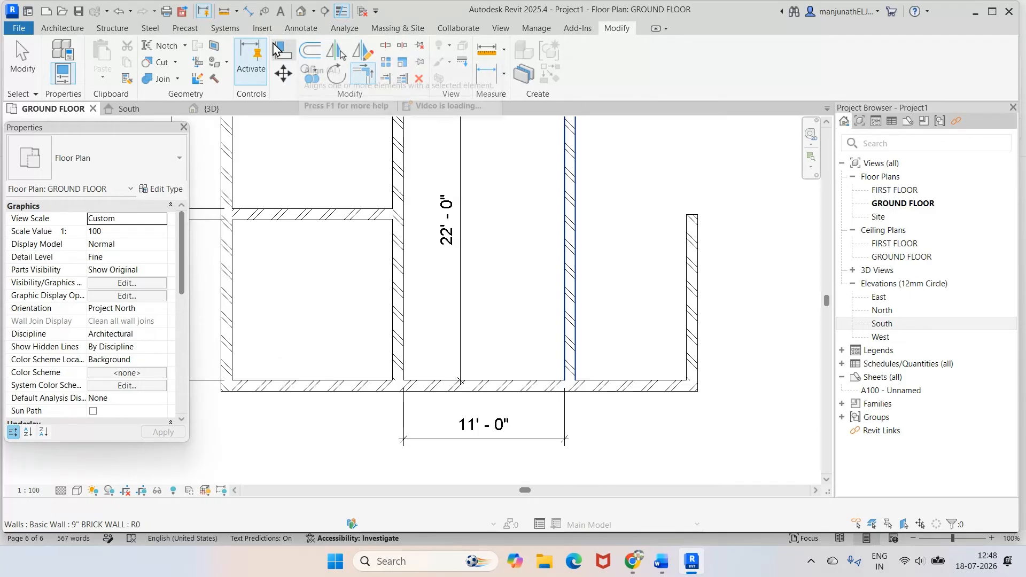
{"action": "left_click", "coordinate": [301, 28]}
{"action": "left_click", "coordinate": [59, 60]}
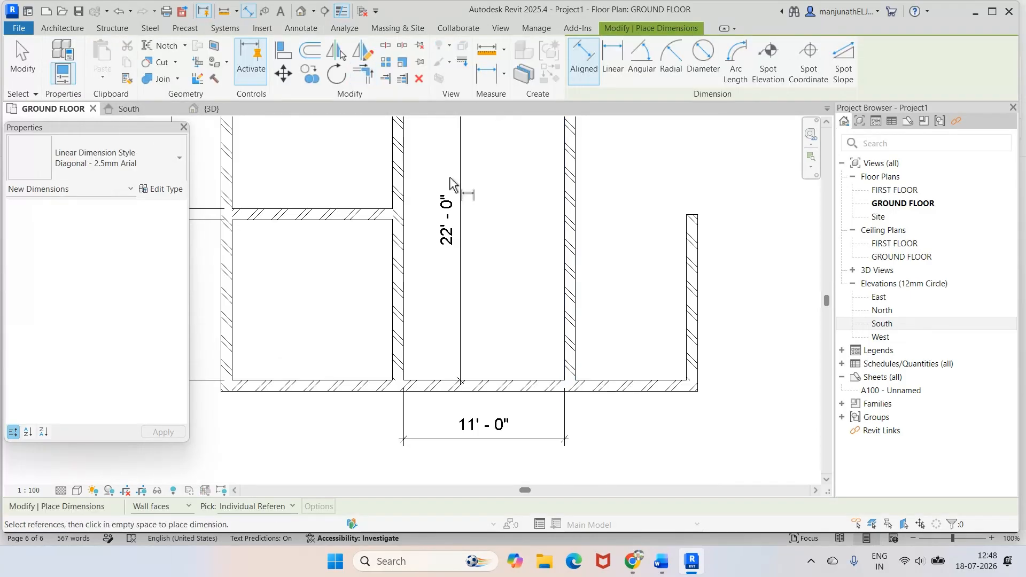
{"action": "left_click", "coordinate": [576, 295]}
{"action": "left_click", "coordinate": [687, 295]}
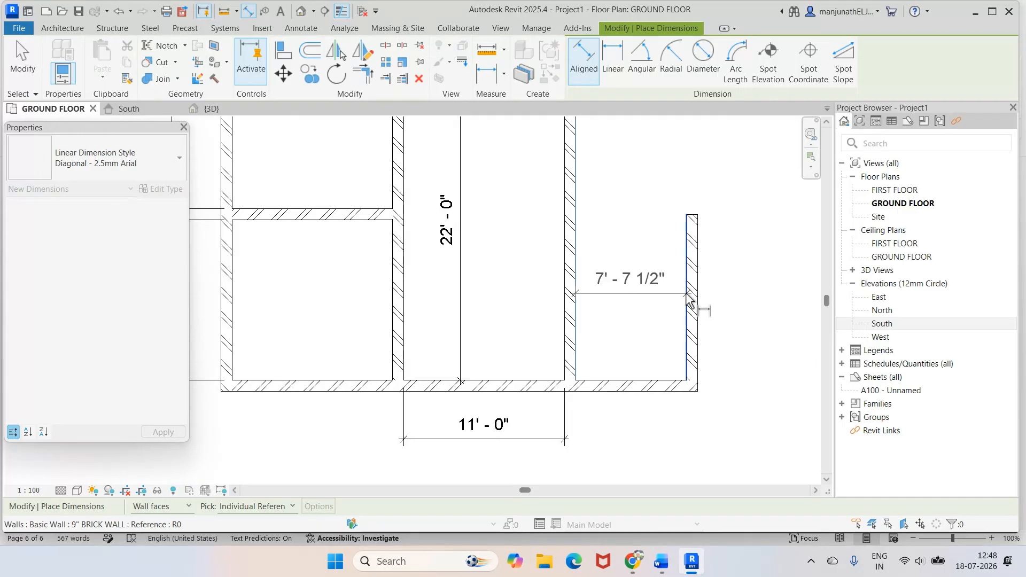
{"action": "left_click", "coordinate": [649, 316]}
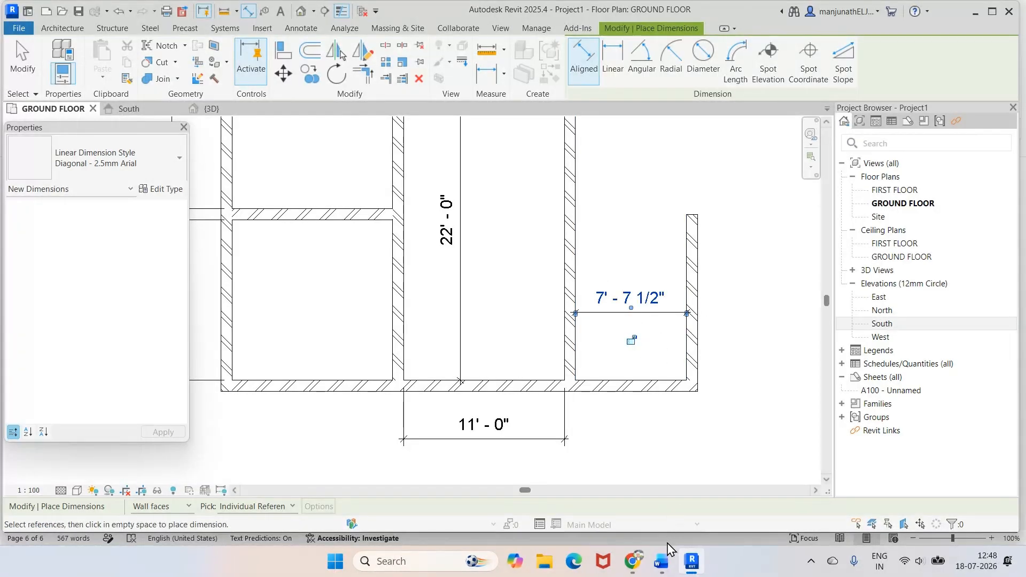
Check the plan in Word and, in Revit, move the pooja room's east wall by setting the room's width dimension to 6'.
{"action": "left_click", "coordinate": [661, 563]}
{"action": "left_click", "coordinate": [661, 562]}
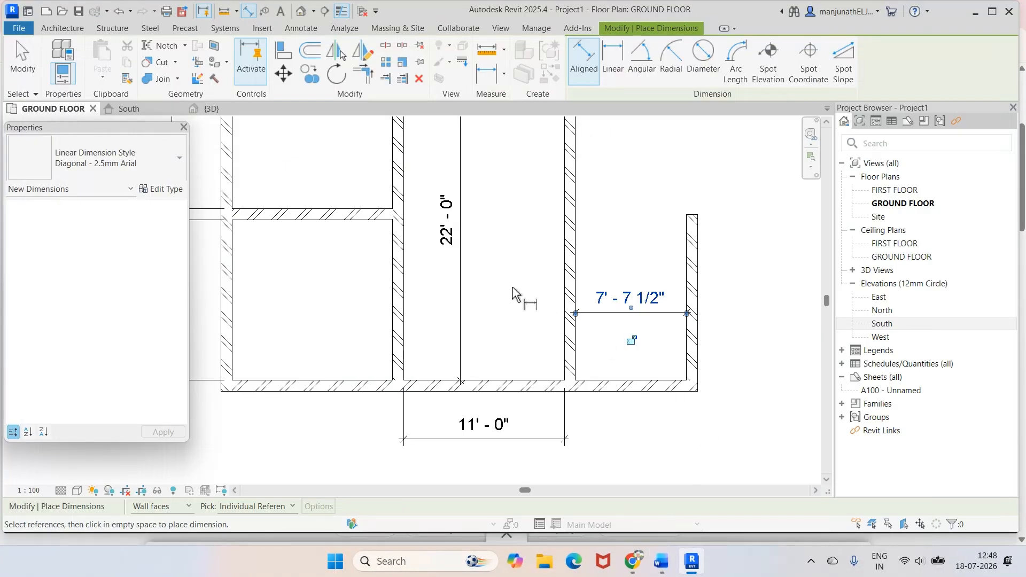
{"action": "left_click", "coordinate": [22, 60]}
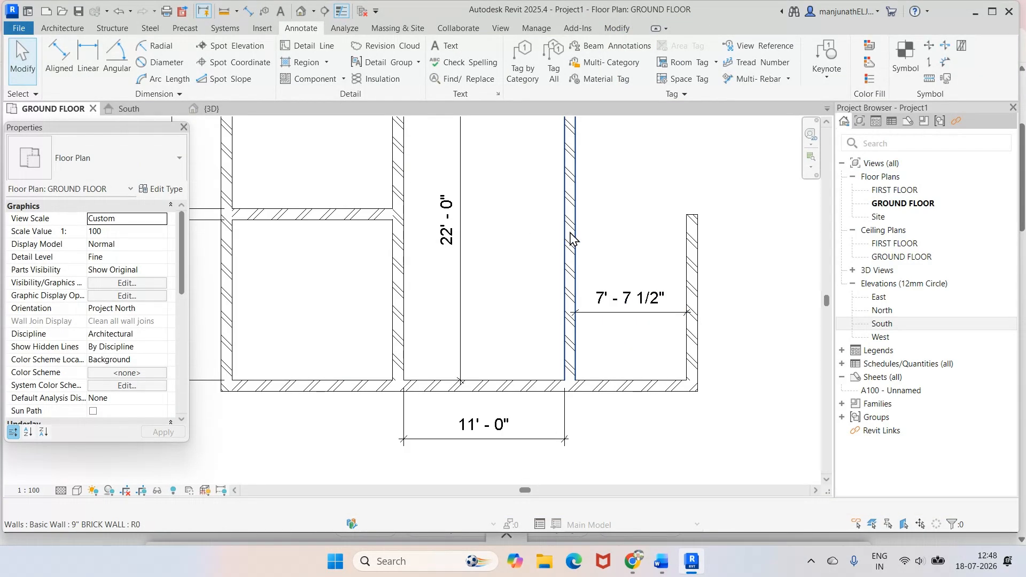
{"action": "left_click", "coordinate": [687, 267]}
{"action": "left_click", "coordinate": [645, 308]}
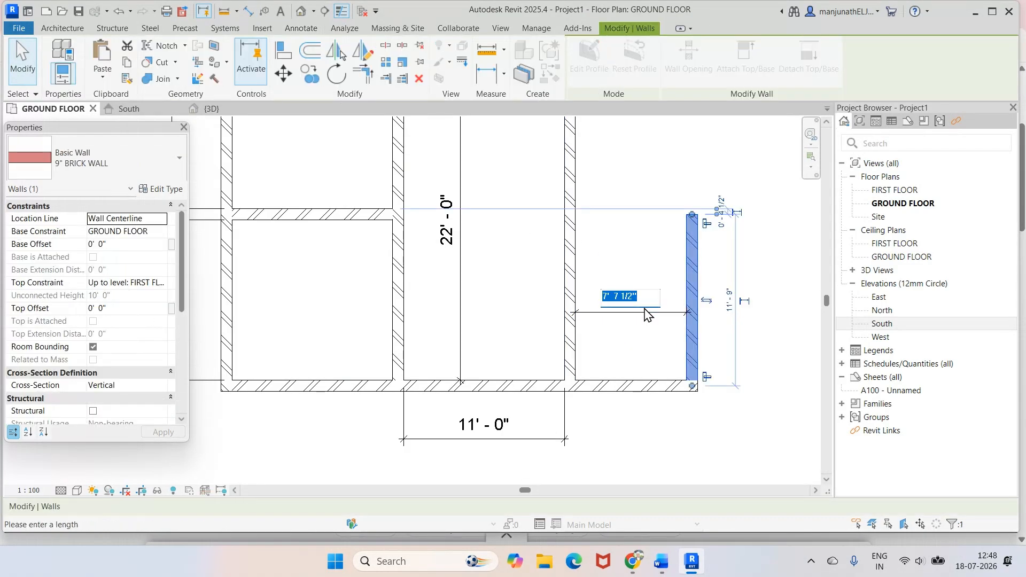
{"action": "type", "text": "6"}
{"action": "key", "text": "Return"}
{"action": "left_click", "coordinate": [654, 422]}
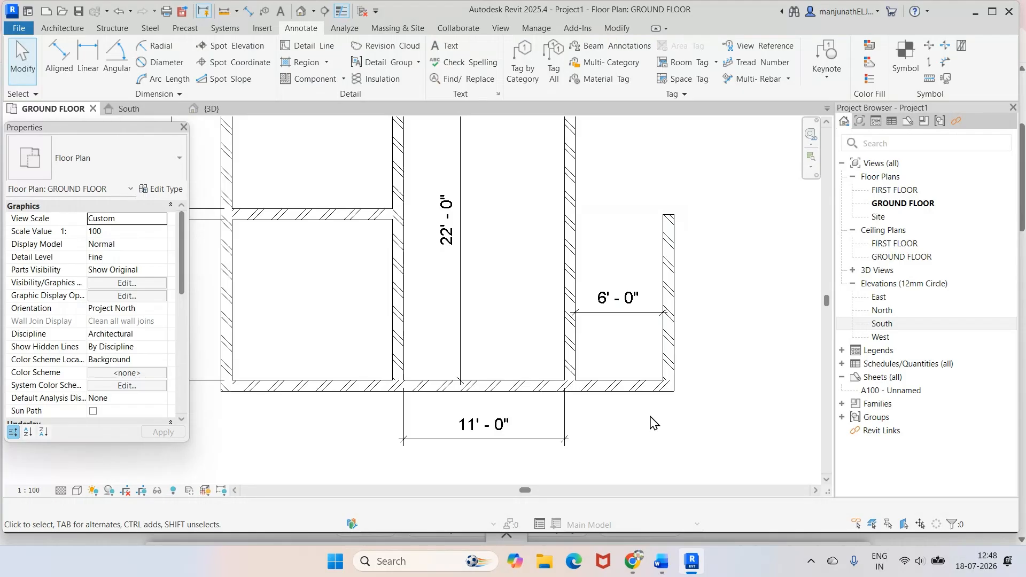
Check the pooja room in Word and, in Revit, draw its horizontal 9" brick north wall from the hall's east wall past the room's east wall.
{"action": "left_click", "coordinate": [662, 564]}
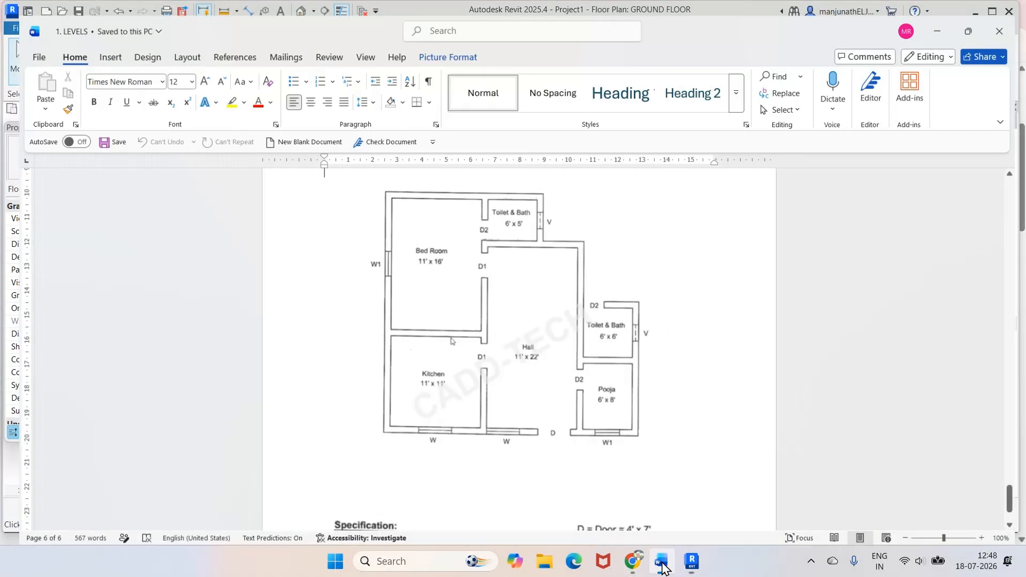
{"action": "left_click", "coordinate": [662, 564]}
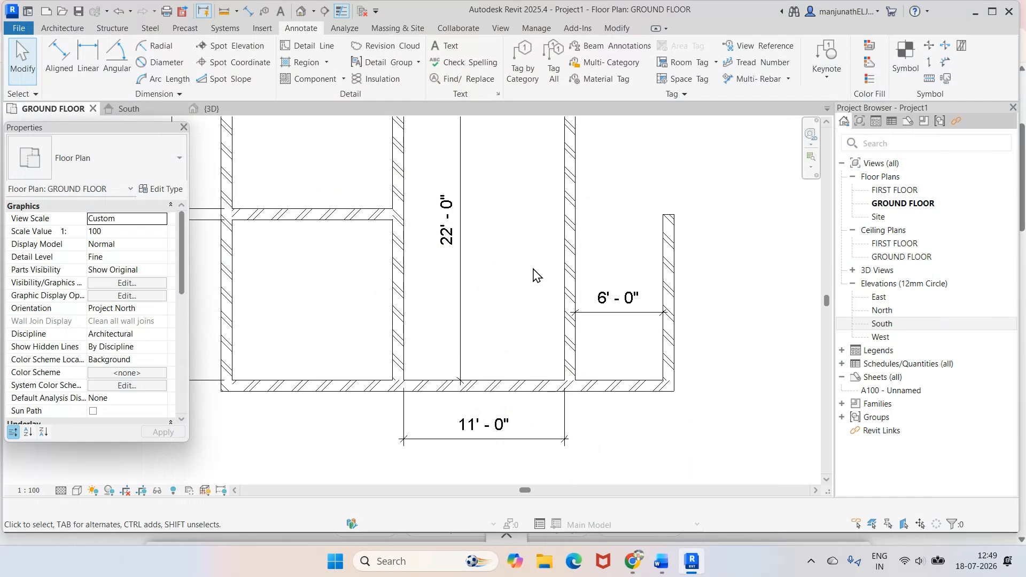
{"action": "left_click", "coordinate": [60, 29]}
{"action": "key", "text": "w"}
{"action": "key", "text": "a"}
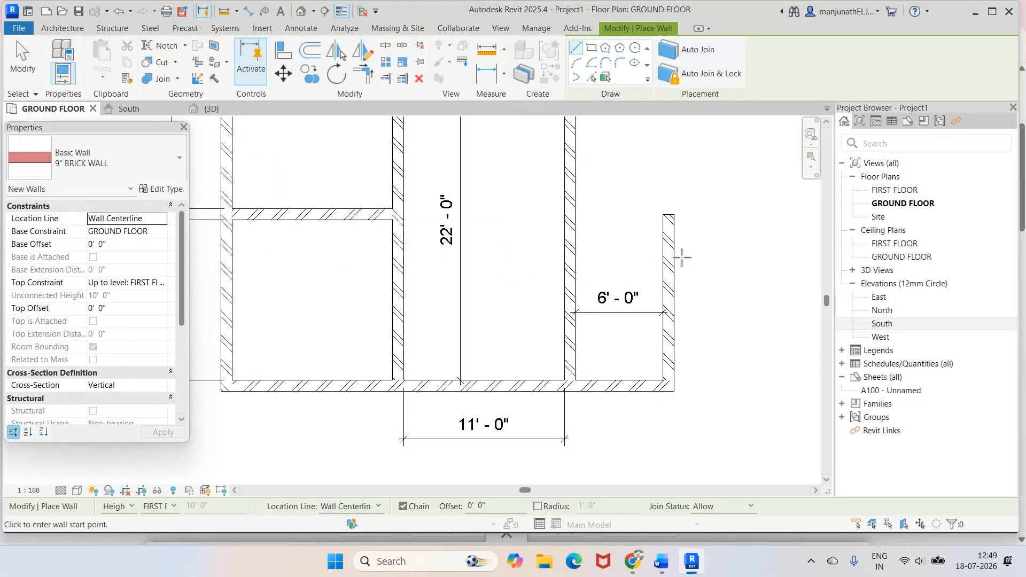
{"action": "left_click", "coordinate": [572, 249]}
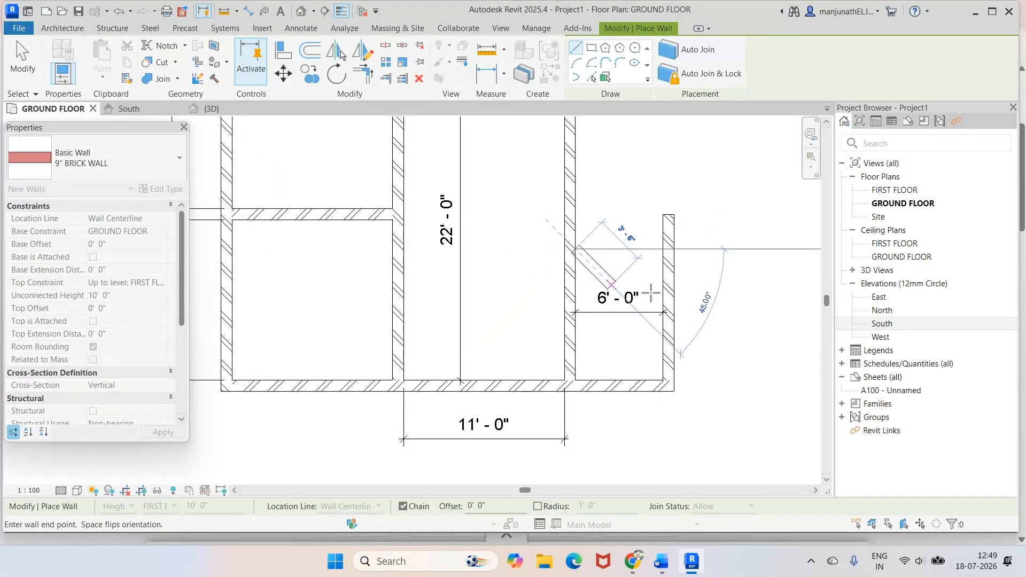
{"action": "left_click", "coordinate": [736, 249]}
{"action": "key", "text": "Escape"}
{"action": "key", "text": "Escape"}
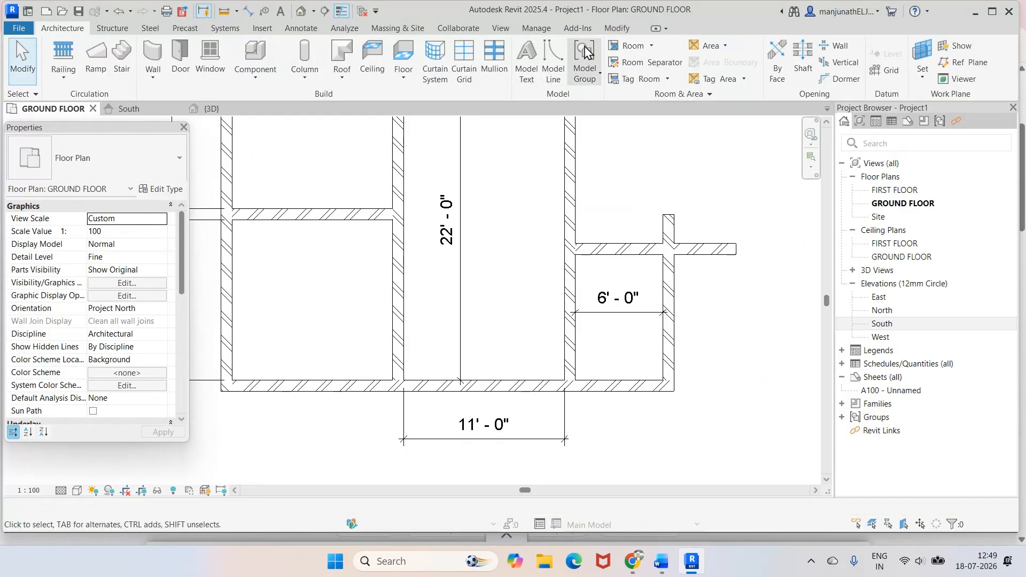
Trim the pooja room's north and east walls to a corner, keeping the parts enclosing the room.
{"action": "left_click", "coordinate": [617, 28]}
{"action": "left_click", "coordinate": [363, 83]}
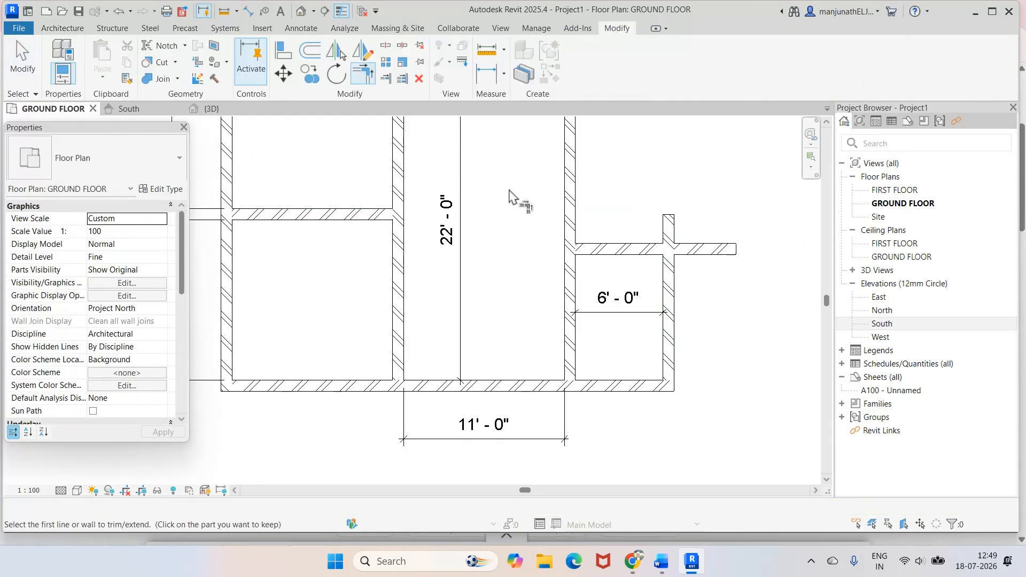
{"action": "left_click", "coordinate": [636, 250]}
{"action": "left_click", "coordinate": [663, 286]}
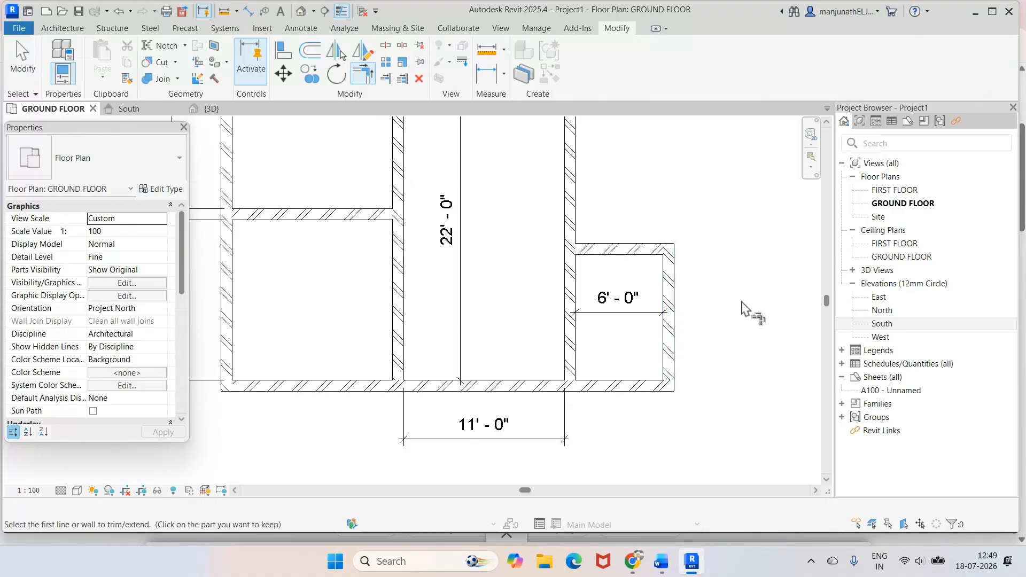
Dimension the pooja room's inside length between its north and south walls, placing the dimension outside the east wall.
{"action": "scroll", "coordinate": [743, 309], "scroll_direction": "up", "scroll_amount": 2}
{"action": "scroll", "coordinate": [744, 309], "scroll_direction": "down", "scroll_amount": 1}
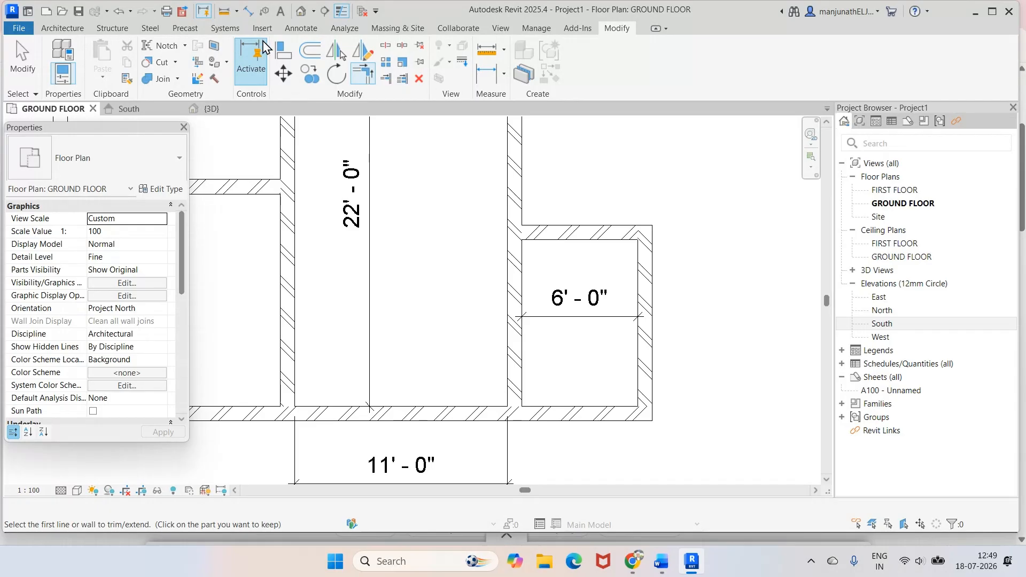
{"action": "key", "text": "d"}
{"action": "key", "text": "i"}
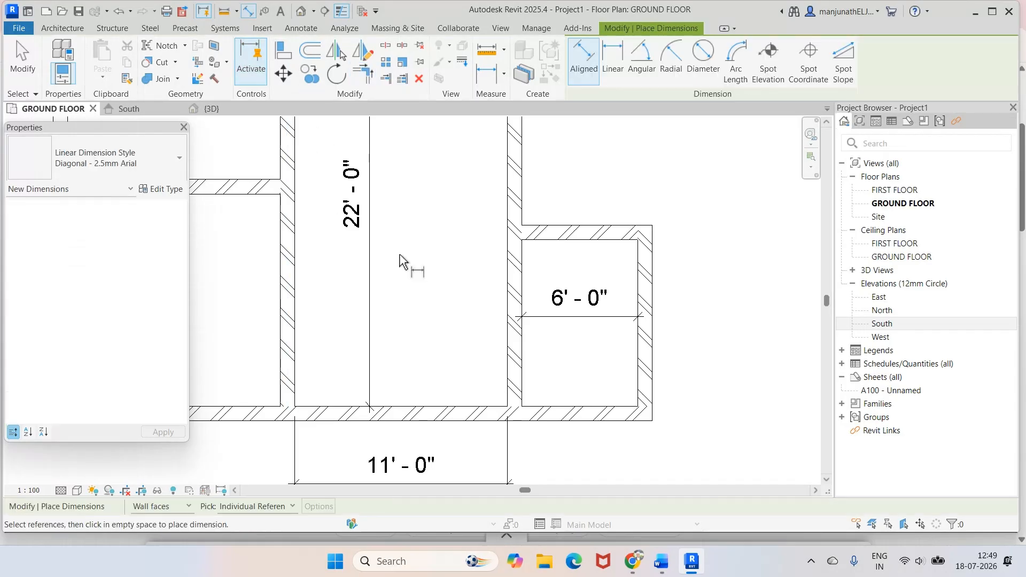
{"action": "left_click", "coordinate": [582, 240]}
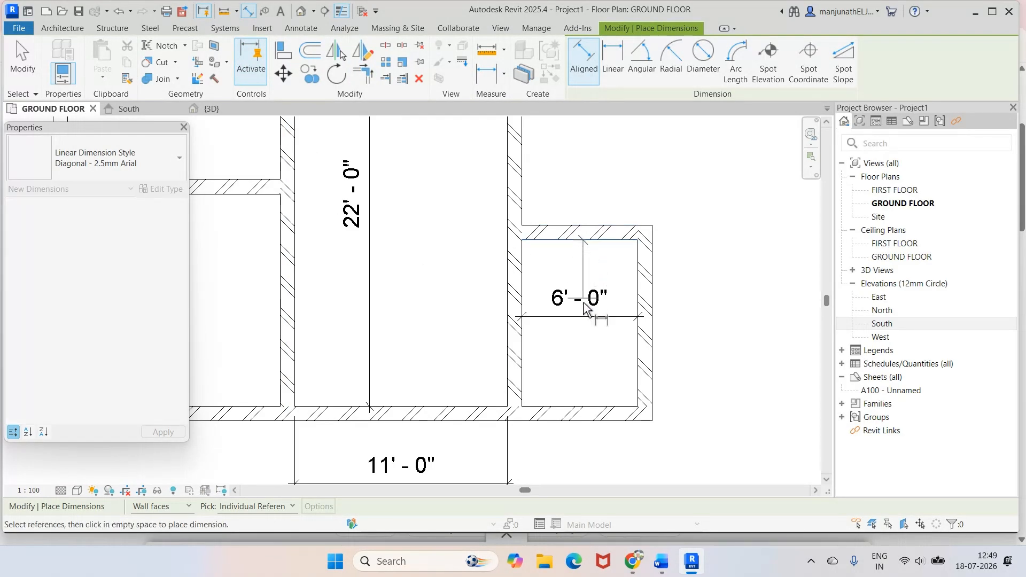
{"action": "left_click", "coordinate": [589, 407]}
{"action": "left_click", "coordinate": [711, 350]}
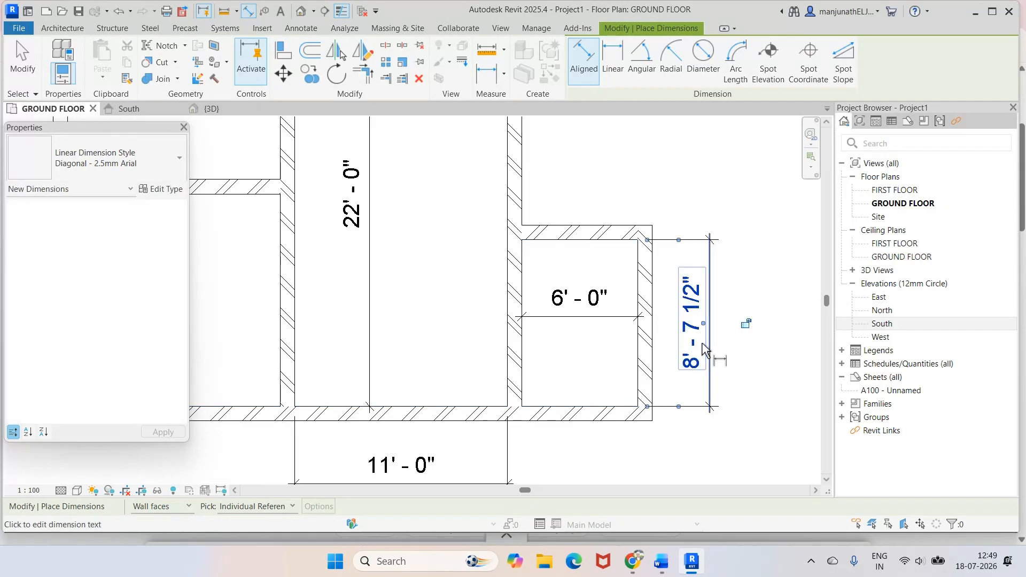
{"action": "left_click", "coordinate": [22, 59]}
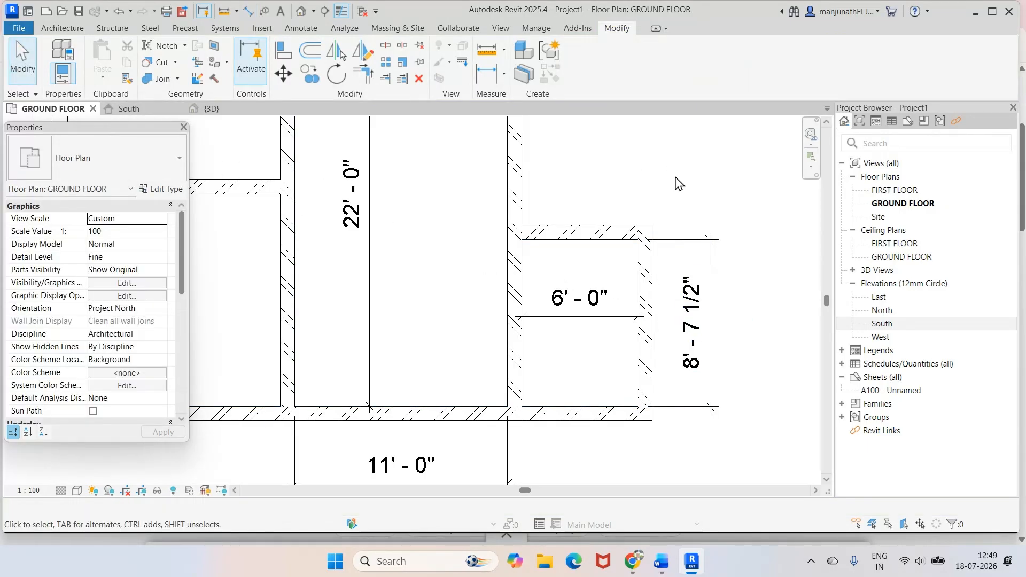
Move the pooja room's north wall by setting the room's inside length dimension to 8'.
{"action": "left_click", "coordinate": [609, 233]}
{"action": "left_click", "coordinate": [701, 339]}
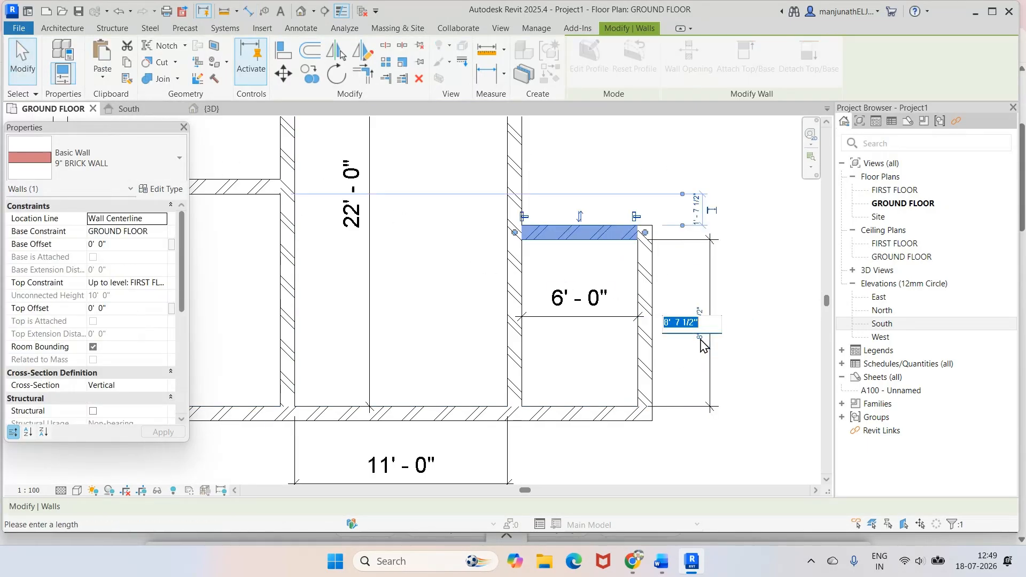
{"action": "type", "text": "8"}
{"action": "key", "text": "Return"}
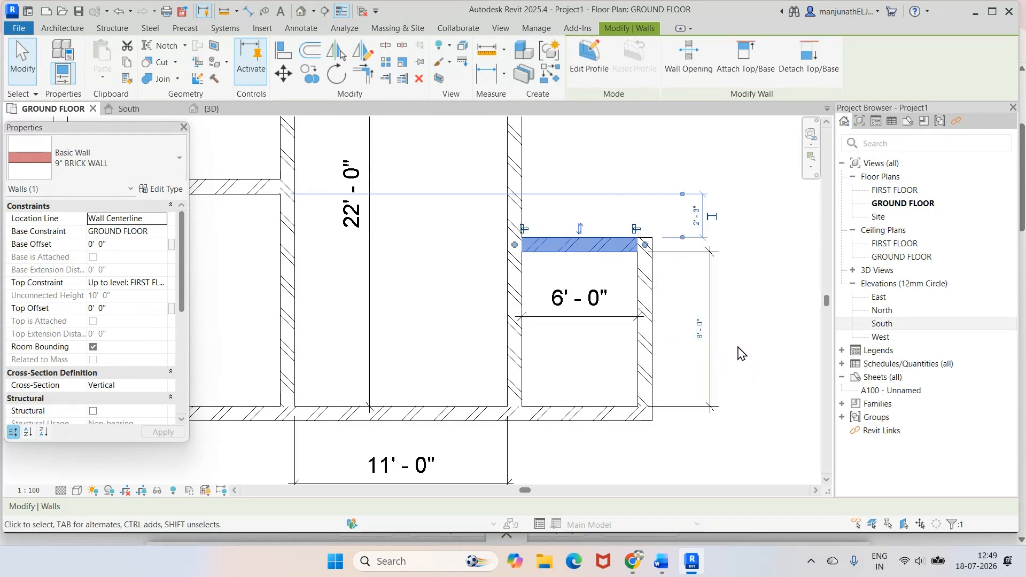
{"action": "scroll", "coordinate": [738, 351], "scroll_direction": "up", "scroll_amount": 3}
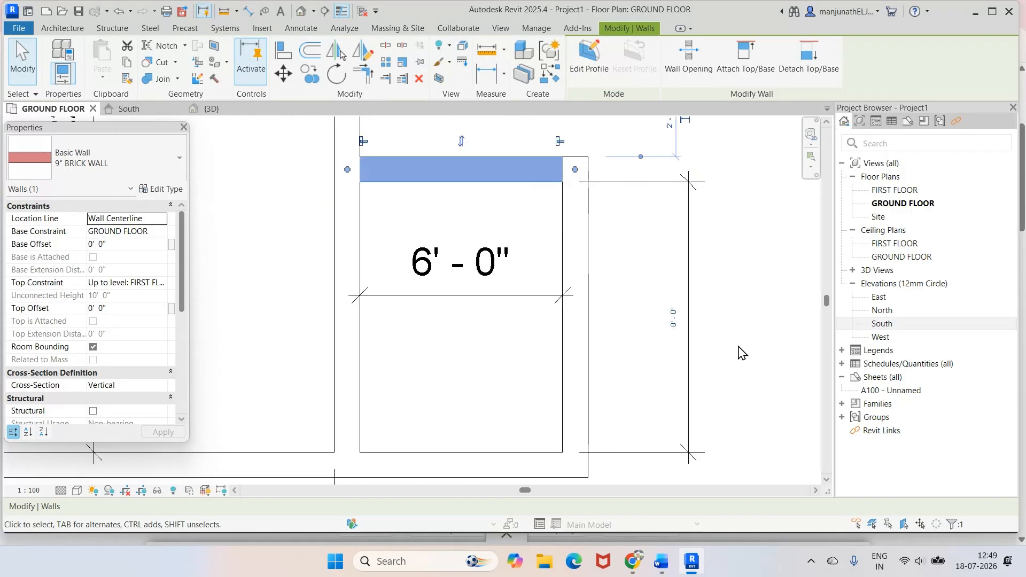
{"action": "scroll", "coordinate": [671, 338], "scroll_direction": "up", "scroll_amount": 1}
{"action": "left_click", "coordinate": [654, 317]}
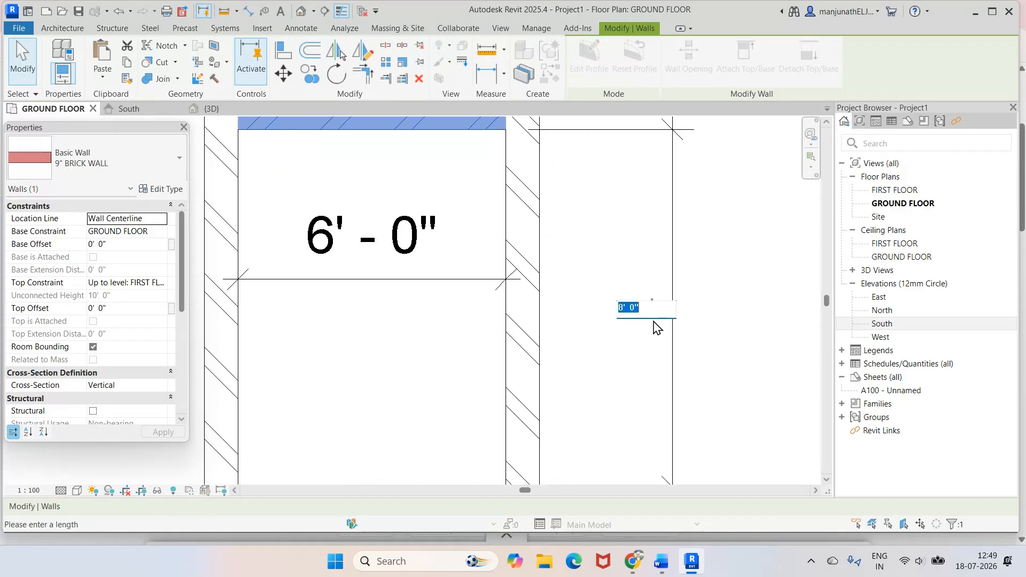
{"action": "key", "text": "Escape"}
{"action": "scroll", "coordinate": [731, 339], "scroll_direction": "down", "scroll_amount": 3}
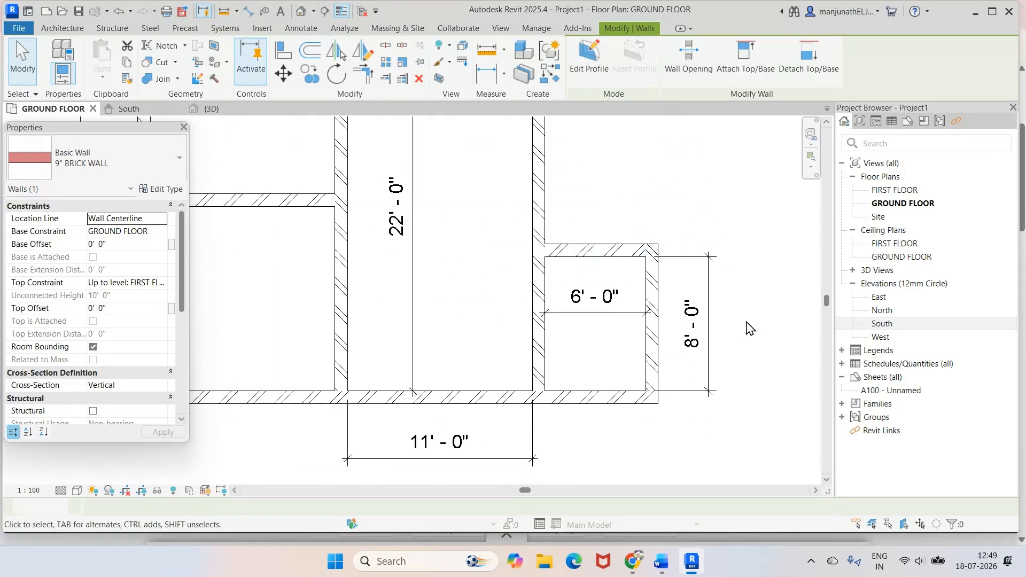
{"action": "key", "text": "Escape"}
Check the plan in Word and, in Revit, draw the east toilet's horizontal 9" brick north wall, about 10' long, eastward from the hall's east wall.
{"action": "mouse_move", "coordinate": [662, 561]}
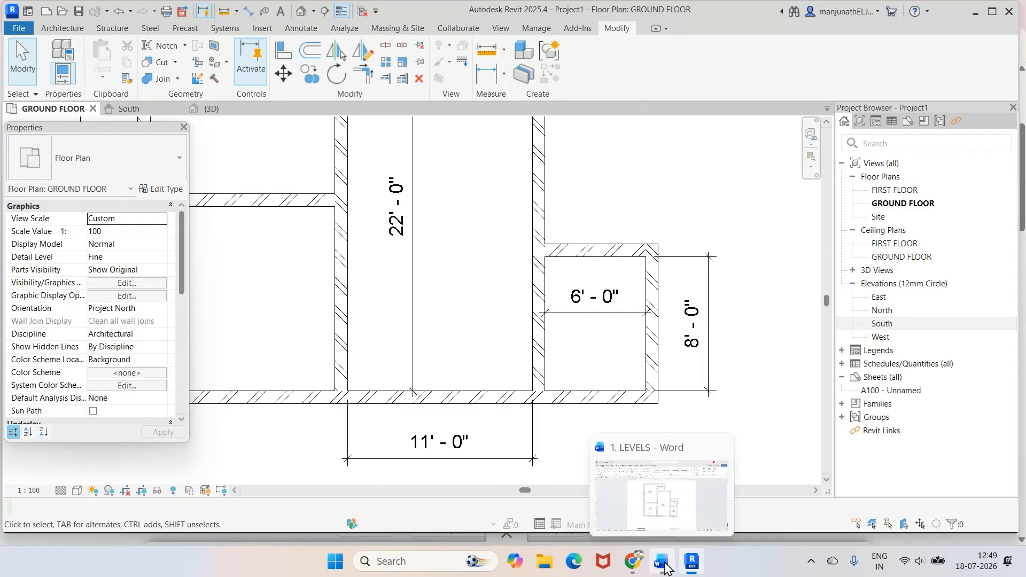
{"action": "left_click", "coordinate": [653, 517]}
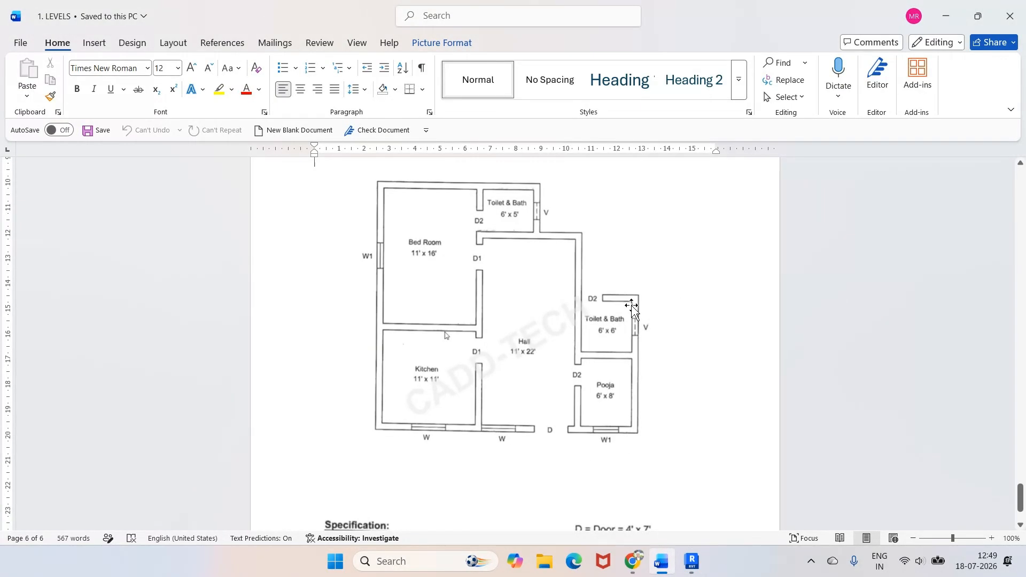
{"action": "mouse_move", "coordinate": [692, 561]}
{"action": "left_click", "coordinate": [710, 508]}
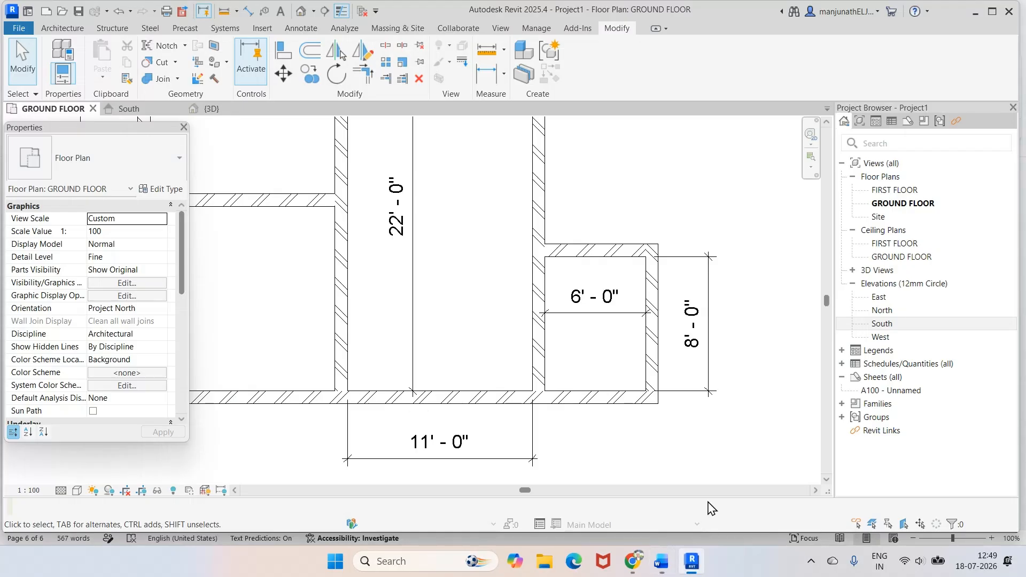
{"action": "scroll", "coordinate": [726, 351], "scroll_direction": "down", "scroll_amount": 3}
{"action": "scroll", "coordinate": [723, 222], "scroll_direction": "up", "scroll_amount": 3}
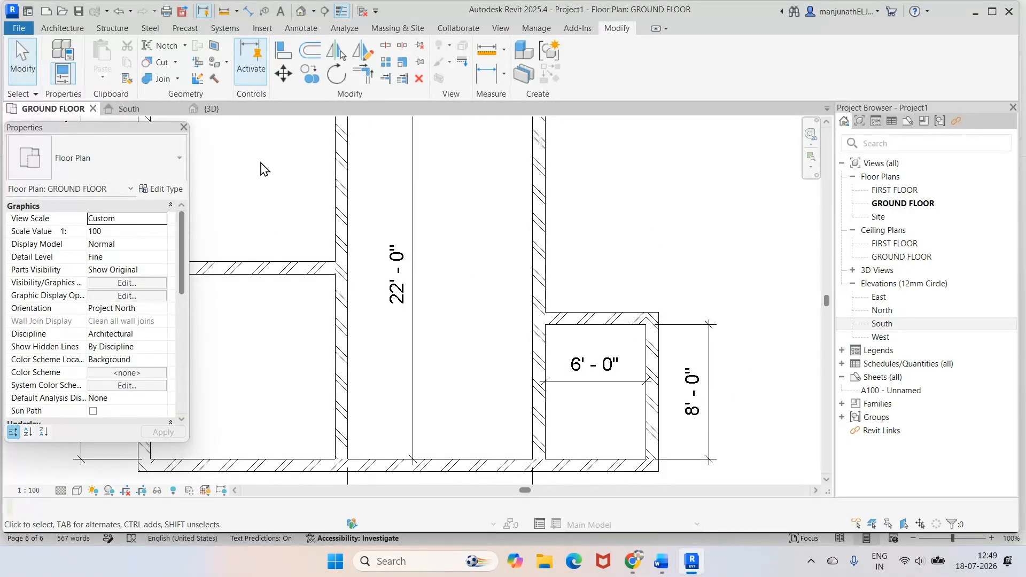
{"action": "key", "text": "w"}
{"action": "key", "text": "a"}
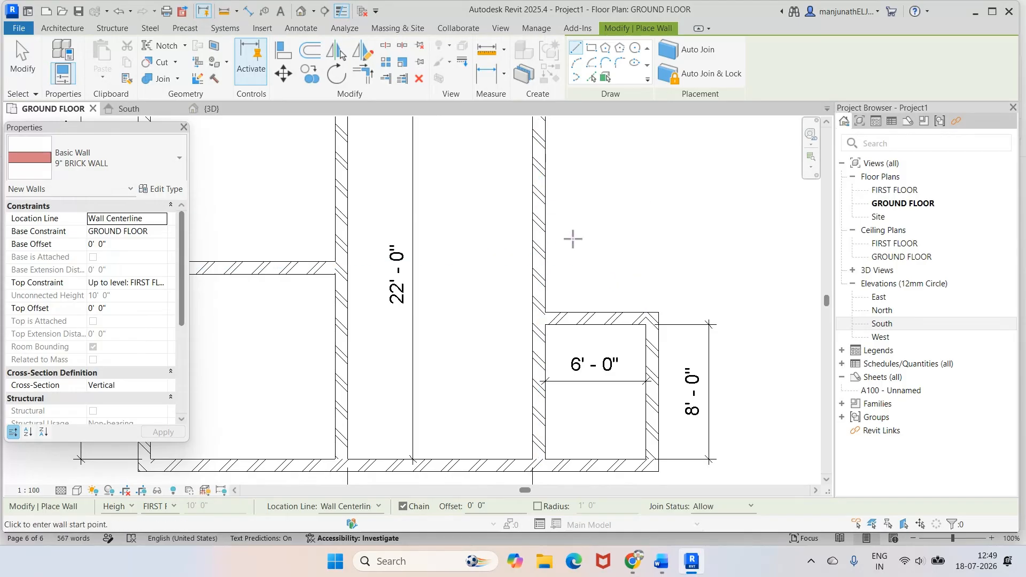
{"action": "left_click", "coordinate": [545, 212]}
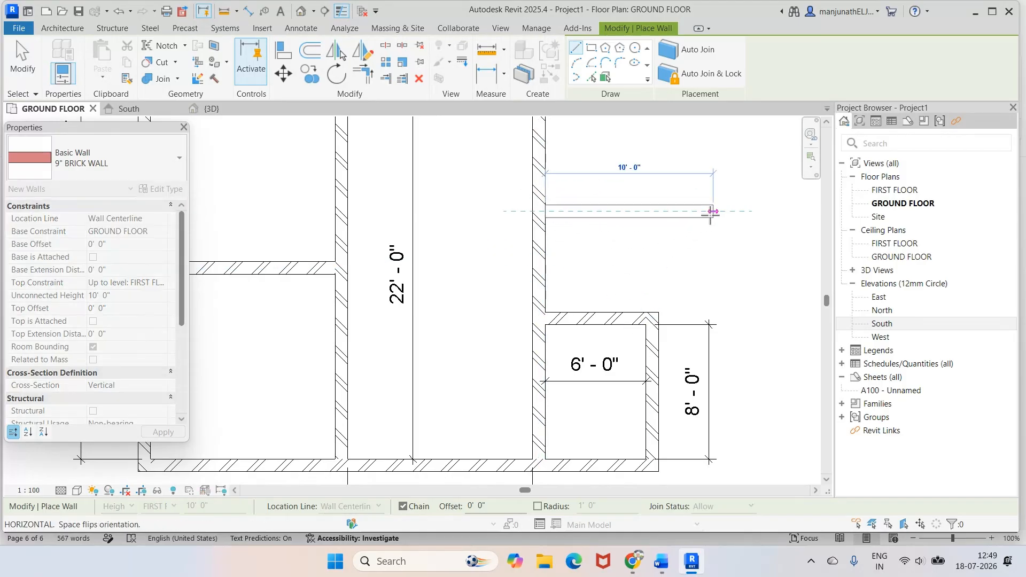
{"action": "left_click", "coordinate": [711, 212]}
{"action": "key", "text": "Escape"}
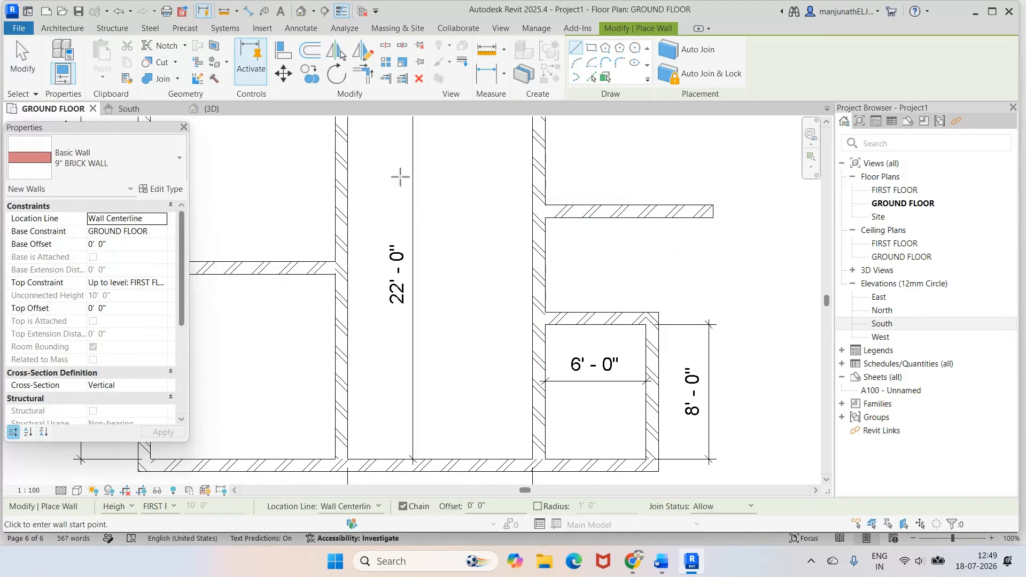
Trim the east toilet's north wall and the pooja room's east wall to a corner enclosing the toilet.
{"action": "left_click", "coordinate": [363, 74]}
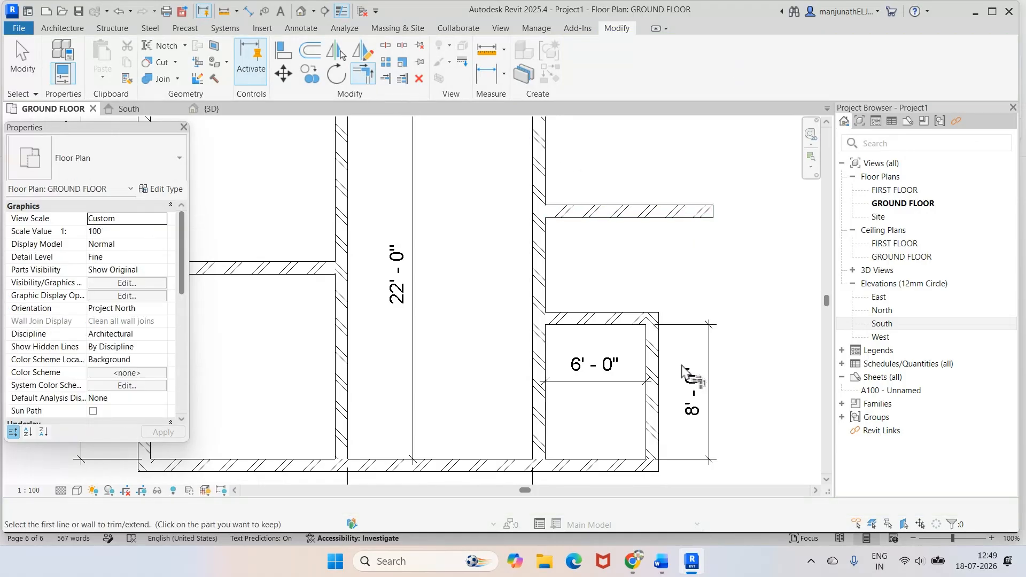
{"action": "left_click", "coordinate": [655, 377]}
{"action": "left_click", "coordinate": [607, 211]}
{"action": "scroll", "coordinate": [626, 179], "scroll_direction": "up", "scroll_amount": 1}
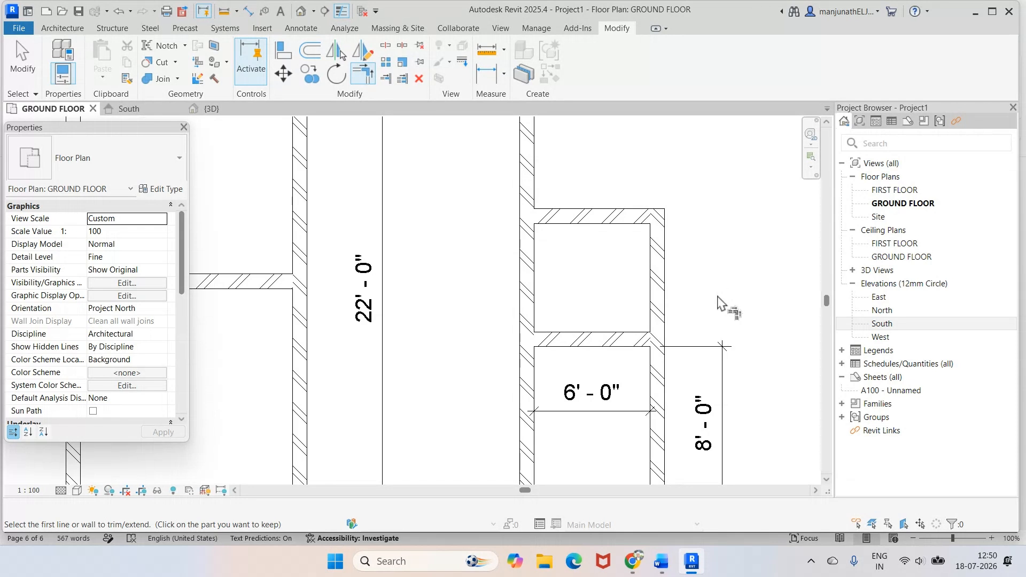
{"action": "key", "text": "d"}
{"action": "left_click", "coordinate": [626, 225]}
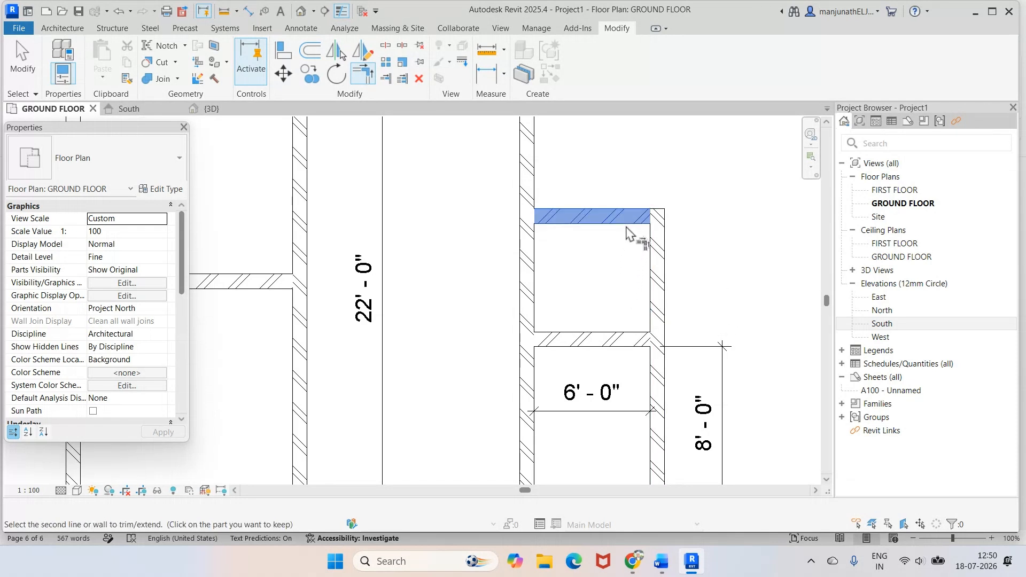
{"action": "key", "text": "Escape"}
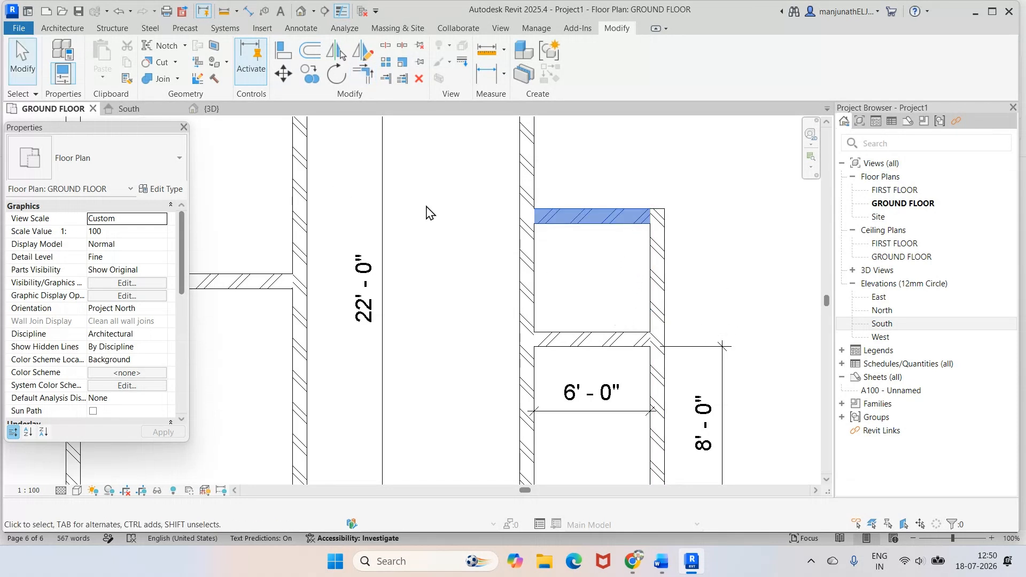
Dimension the east toilet's inside length between its north wall and the pooja room's north wall, placing it outside the east wall.
{"action": "key", "text": "d"}
{"action": "key", "text": "i"}
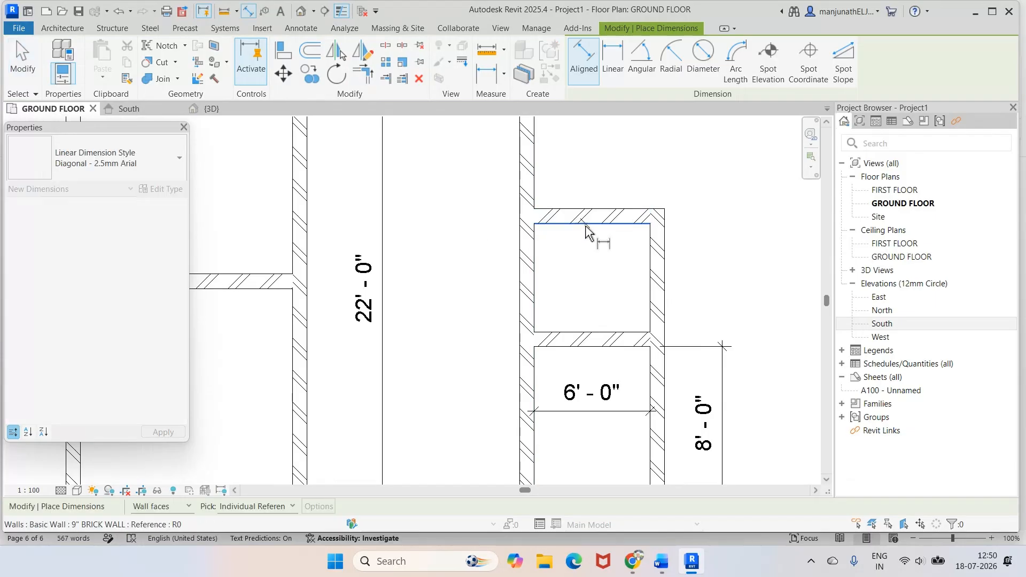
{"action": "left_click", "coordinate": [586, 227]}
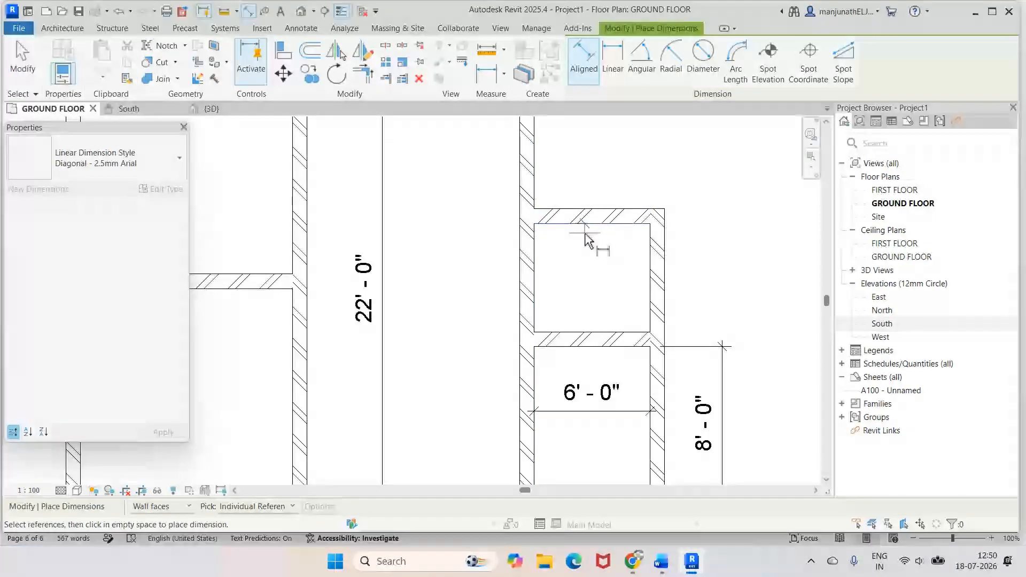
{"action": "left_click", "coordinate": [598, 336]}
{"action": "left_click", "coordinate": [747, 304]}
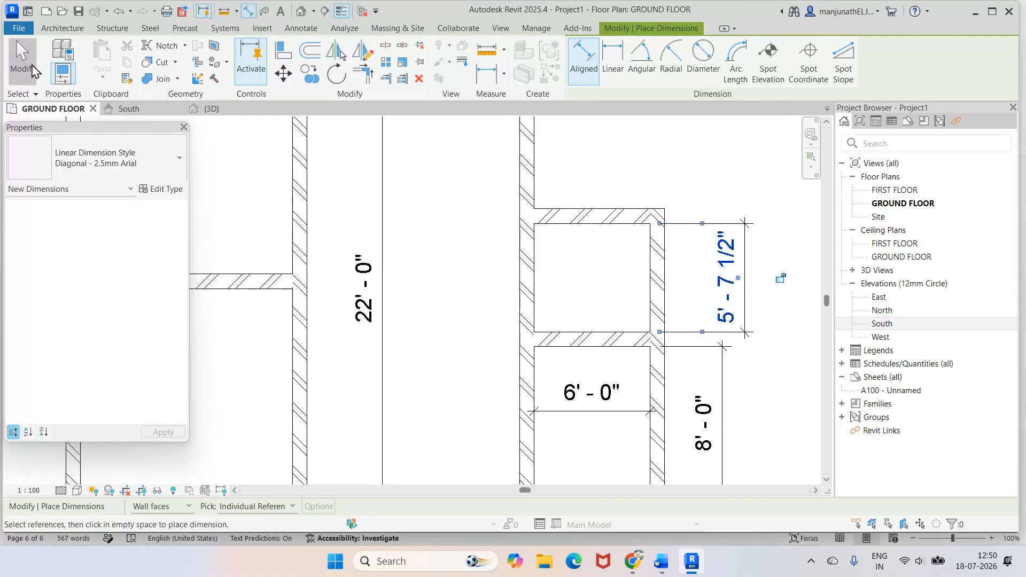
{"action": "left_click", "coordinate": [32, 69]}
Move the east toilet's north wall by setting the toilet's inside length dimension to 6'.
{"action": "scroll", "coordinate": [571, 223], "scroll_direction": "up", "scroll_amount": 1}
{"action": "left_click", "coordinate": [572, 219]}
{"action": "left_click", "coordinate": [758, 308]}
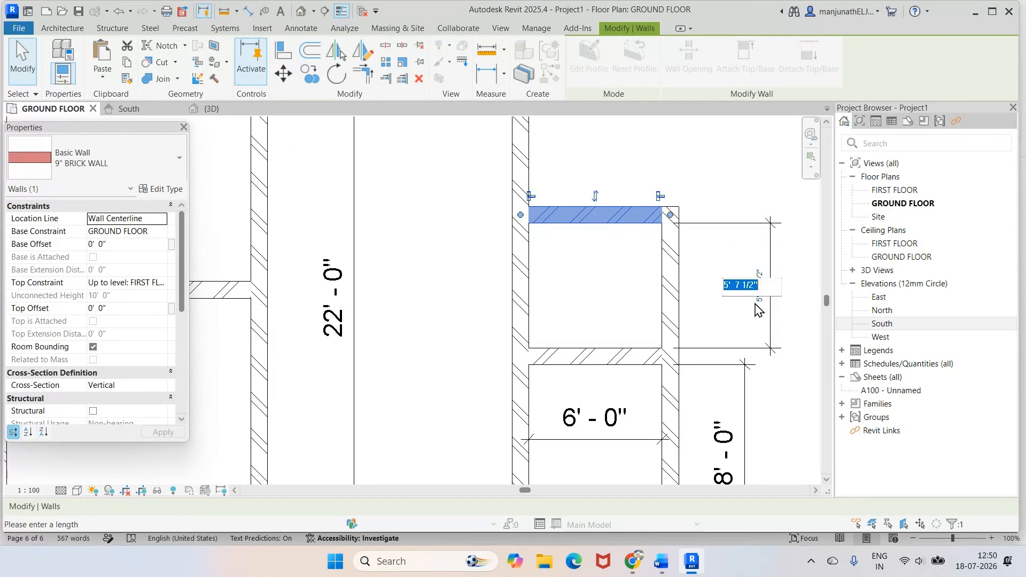
{"action": "type", "text": "6"}
{"action": "key", "text": "Return"}
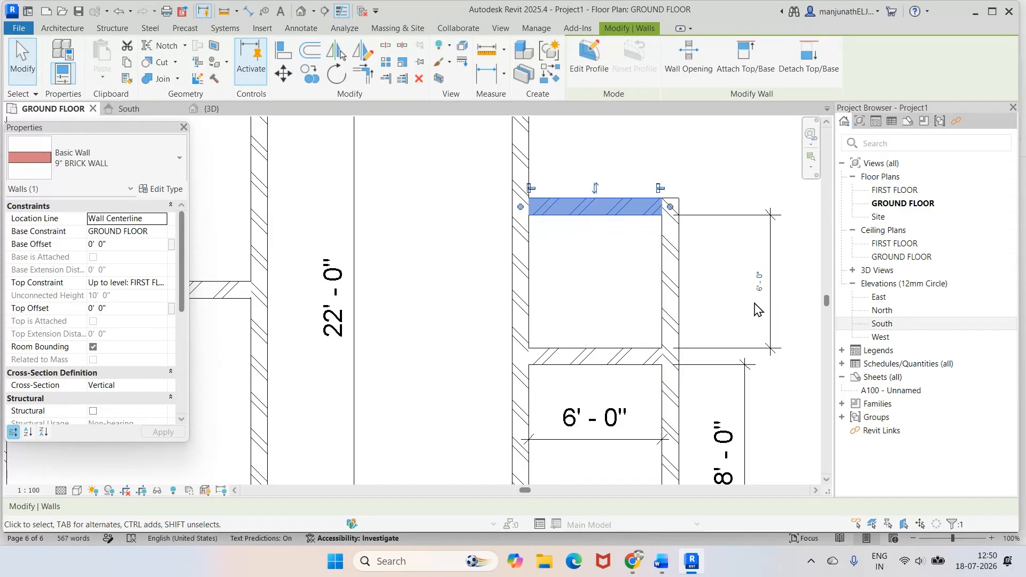
{"action": "left_click", "coordinate": [716, 166]}
Examine the completed wall layout in the ground floor plan and from several sides in 3D, and compare it with the Word plan.
{"action": "scroll", "coordinate": [716, 166], "scroll_direction": "down", "scroll_amount": 3}
{"action": "scroll", "coordinate": [768, 290], "scroll_direction": "up", "scroll_amount": 2}
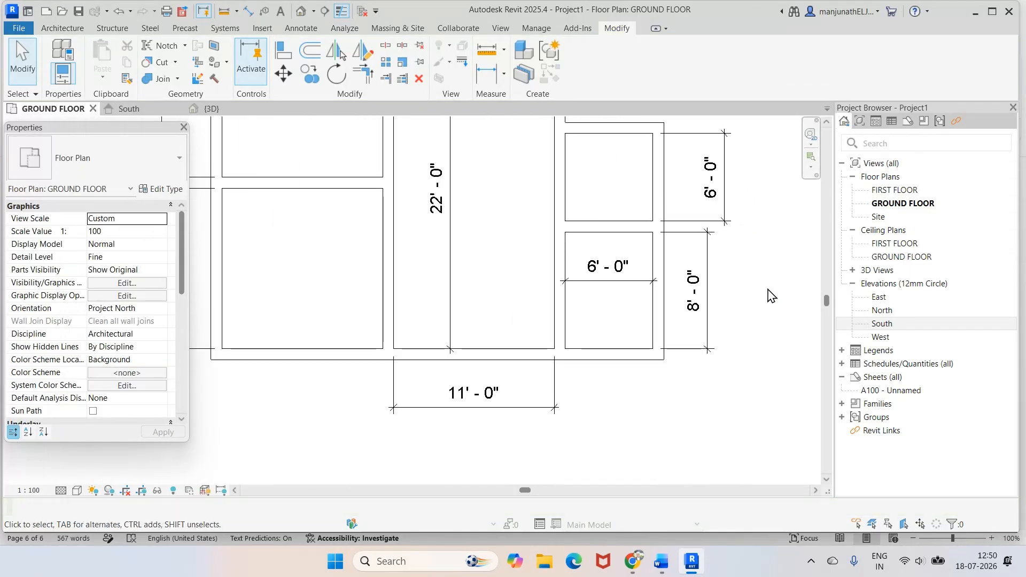
{"action": "scroll", "coordinate": [768, 290], "scroll_direction": "down", "scroll_amount": 2}
{"action": "scroll", "coordinate": [770, 295], "scroll_direction": "down", "scroll_amount": 3}
{"action": "scroll", "coordinate": [740, 176], "scroll_direction": "up", "scroll_amount": 3}
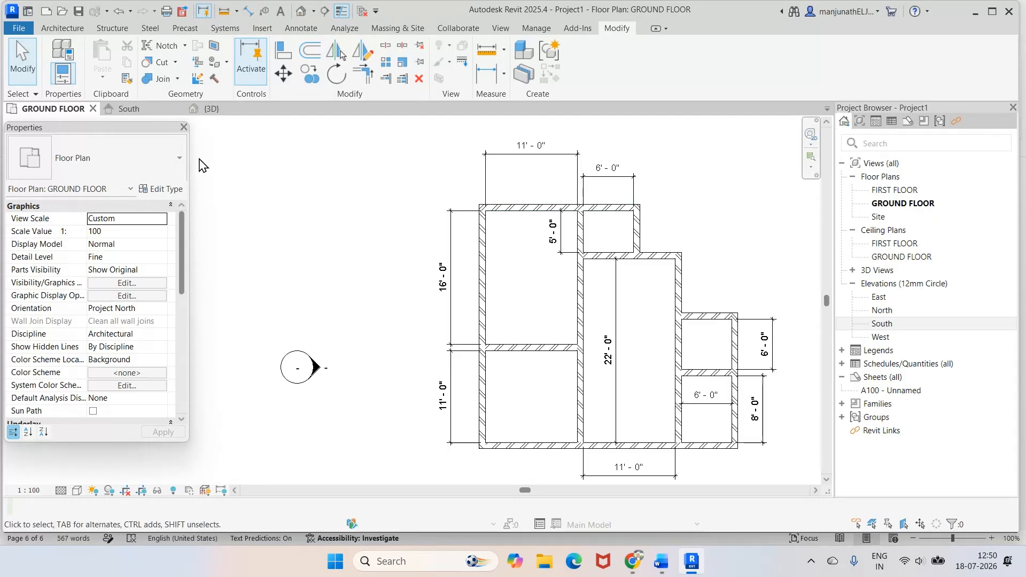
{"action": "left_click", "coordinate": [218, 111]}
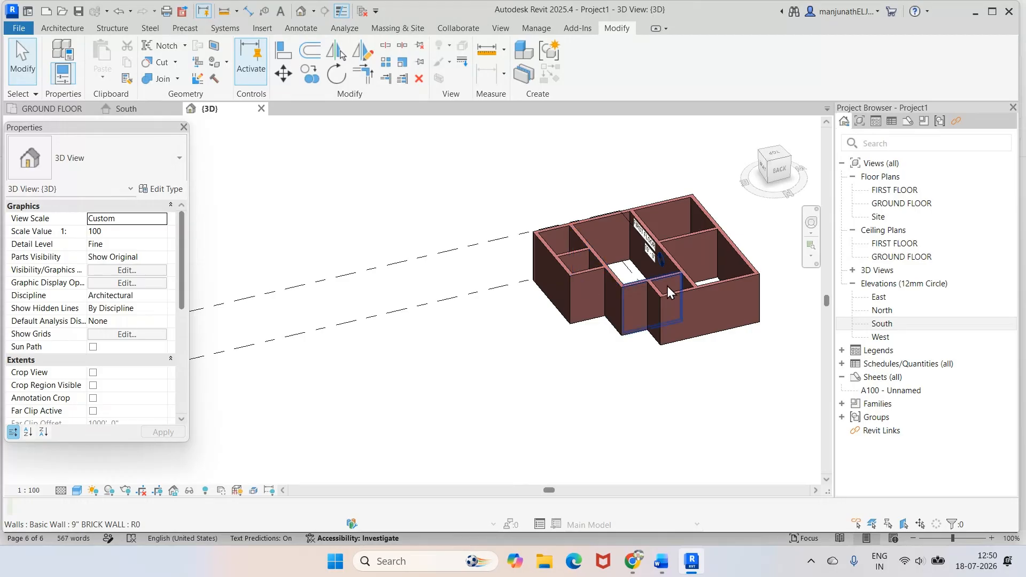
{"action": "scroll", "coordinate": [670, 284], "scroll_direction": "down", "scroll_amount": 3}
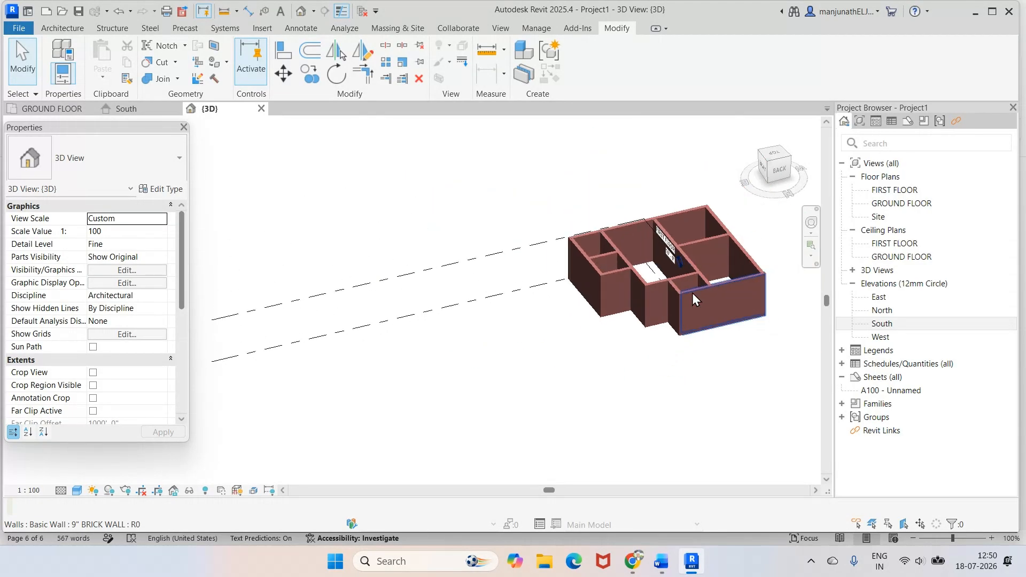
{"action": "middle_click_drag", "start_coordinate": [560, 313], "coordinate": [731, 293], "text": "shift"}
{"action": "scroll", "coordinate": [390, 222], "scroll_direction": "up", "scroll_amount": 5}
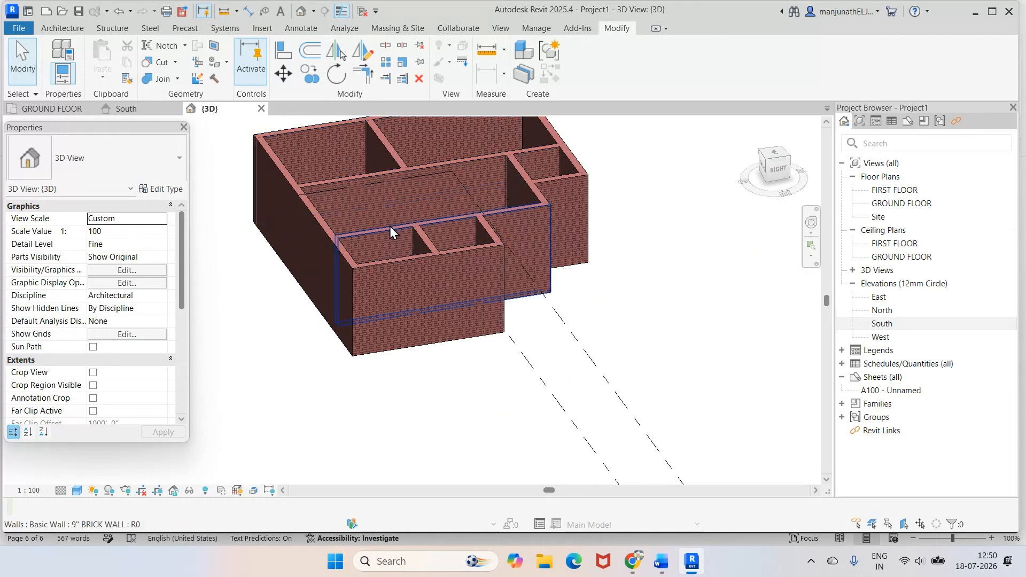
{"action": "scroll", "coordinate": [394, 229], "scroll_direction": "up", "scroll_amount": 3}
{"action": "middle_click_drag", "start_coordinate": [403, 240], "coordinate": [407, 270], "text": "shift"}
{"action": "scroll", "coordinate": [407, 270], "scroll_direction": "down", "scroll_amount": 6}
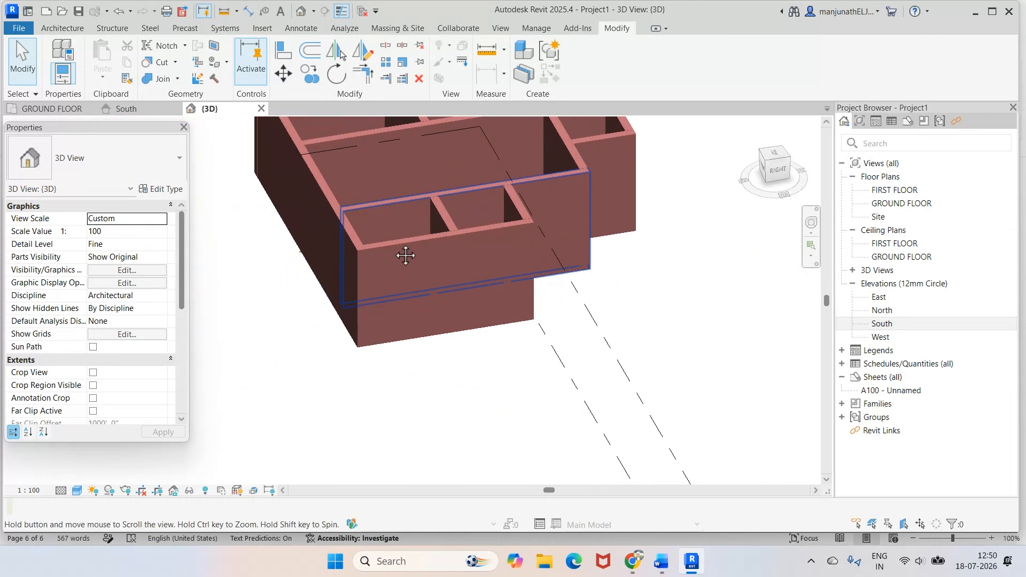
{"action": "scroll", "coordinate": [411, 161], "scroll_direction": "up", "scroll_amount": 6}
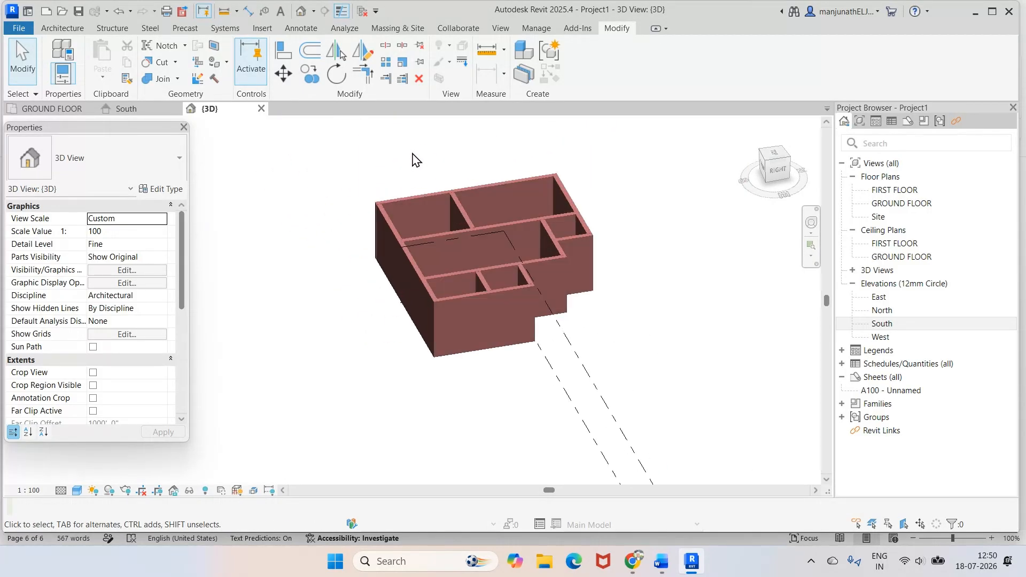
{"action": "left_click", "coordinate": [665, 568]}
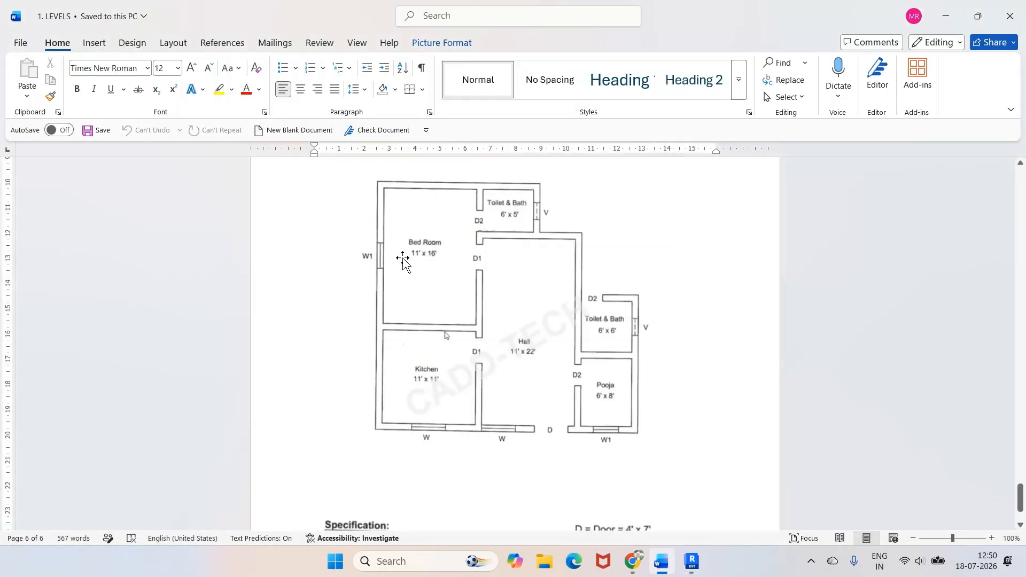
{"action": "left_click", "coordinate": [690, 562]}
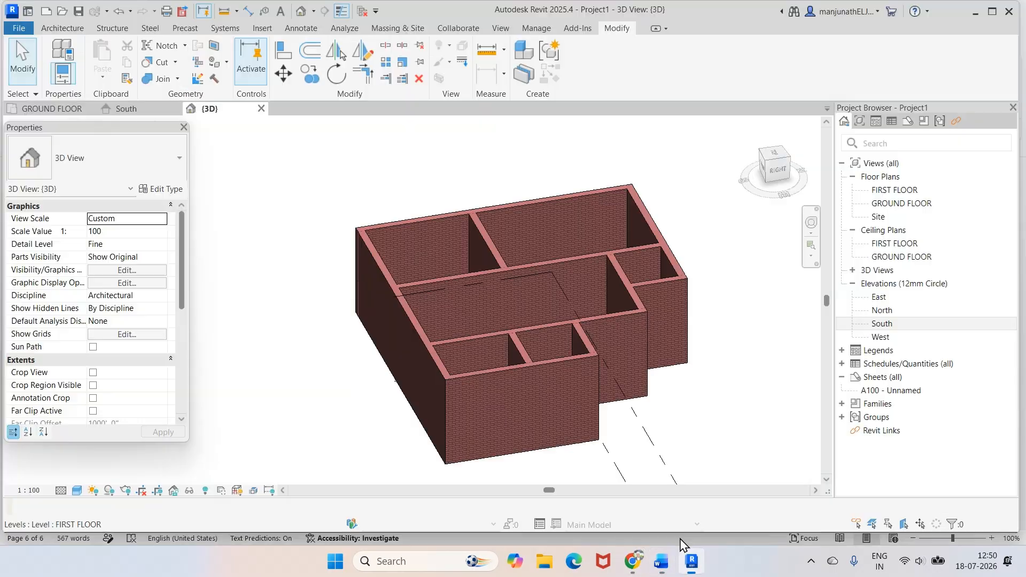
Compare the 3D room arrangement with the hall, bedroom, toilets and pooja room in the Word document's plan, ending back in Revit.
{"action": "left_click", "coordinate": [663, 573]}
{"action": "left_click", "coordinate": [663, 570]}
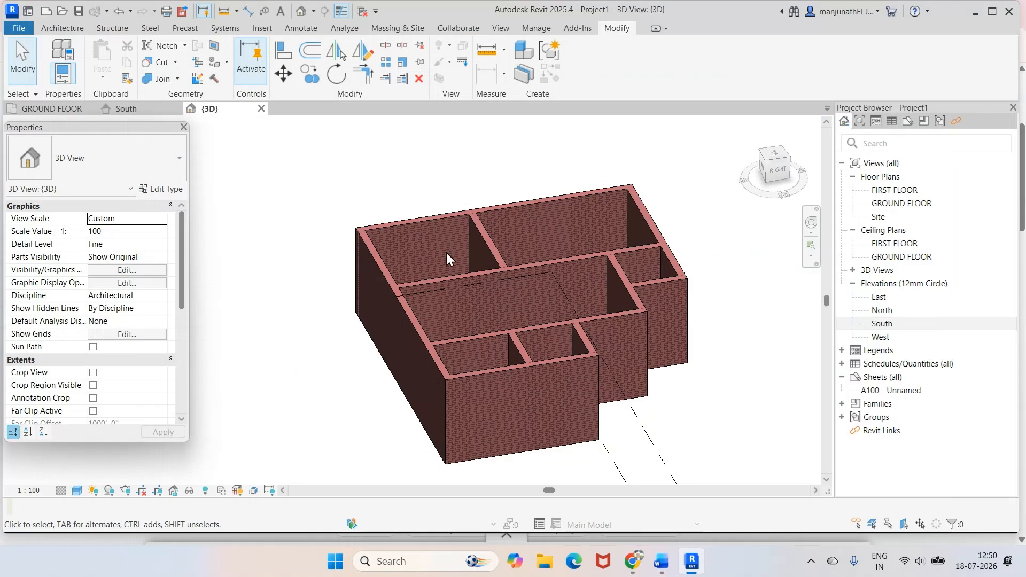
{"action": "left_click", "coordinate": [662, 567]}
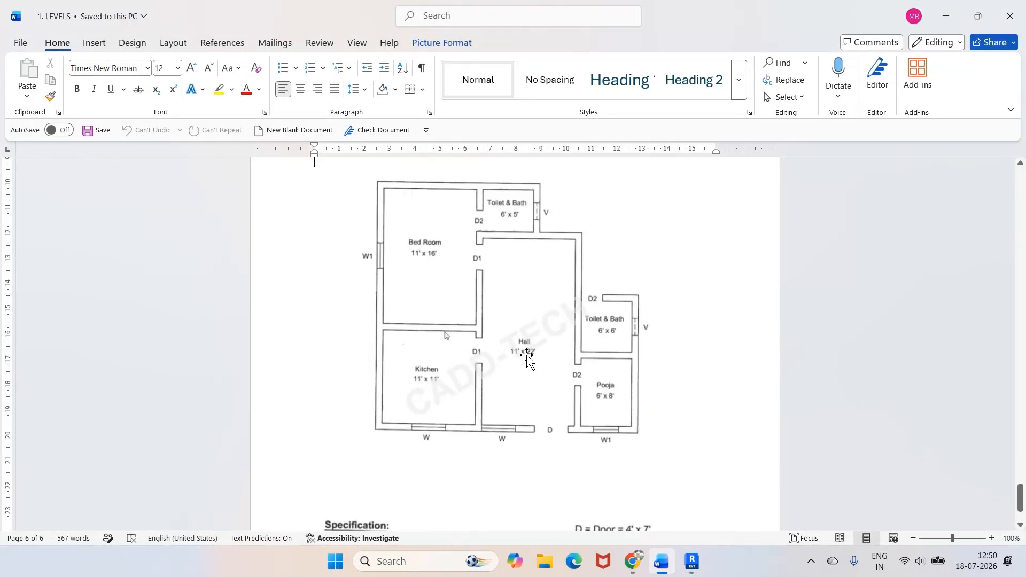
{"action": "left_click", "coordinate": [692, 562]}
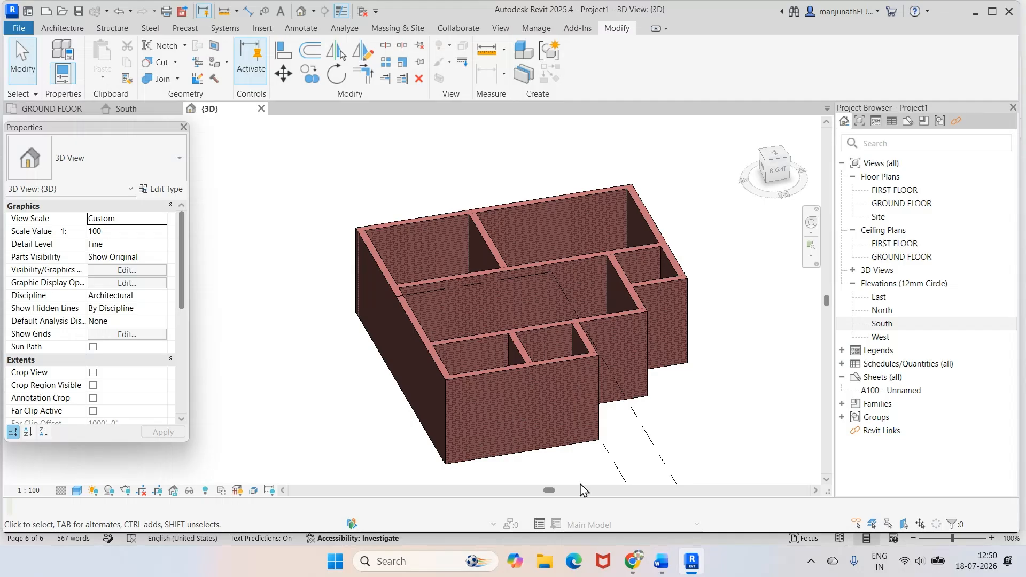
{"action": "left_click", "coordinate": [661, 568]}
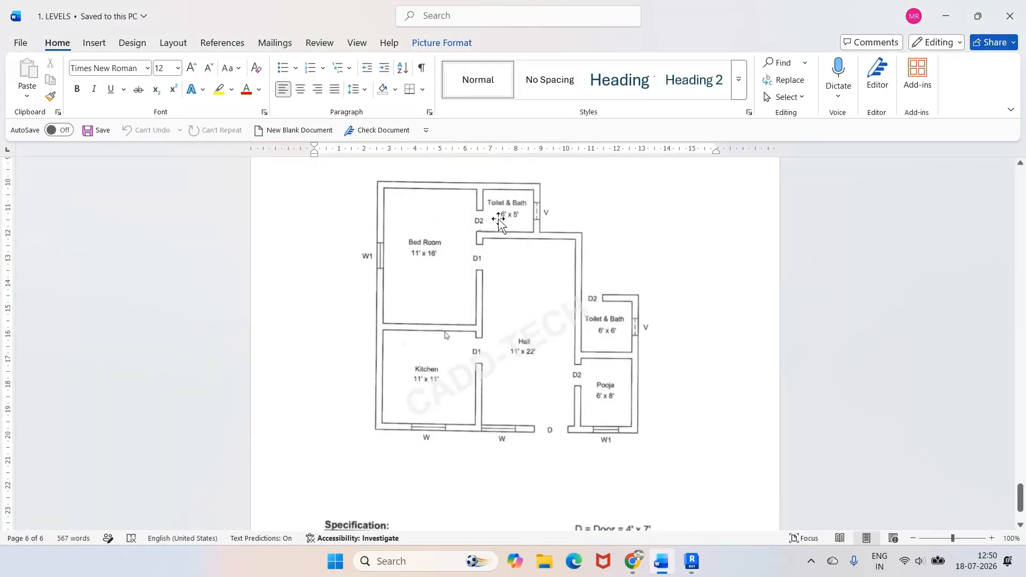
{"action": "left_click", "coordinate": [692, 561]}
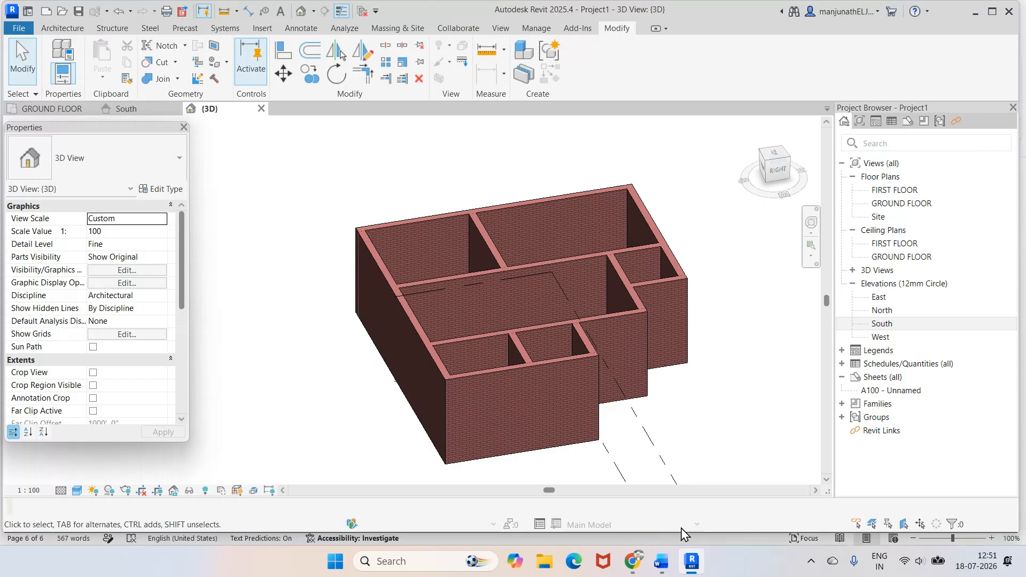
{"action": "left_click", "coordinate": [662, 561]}
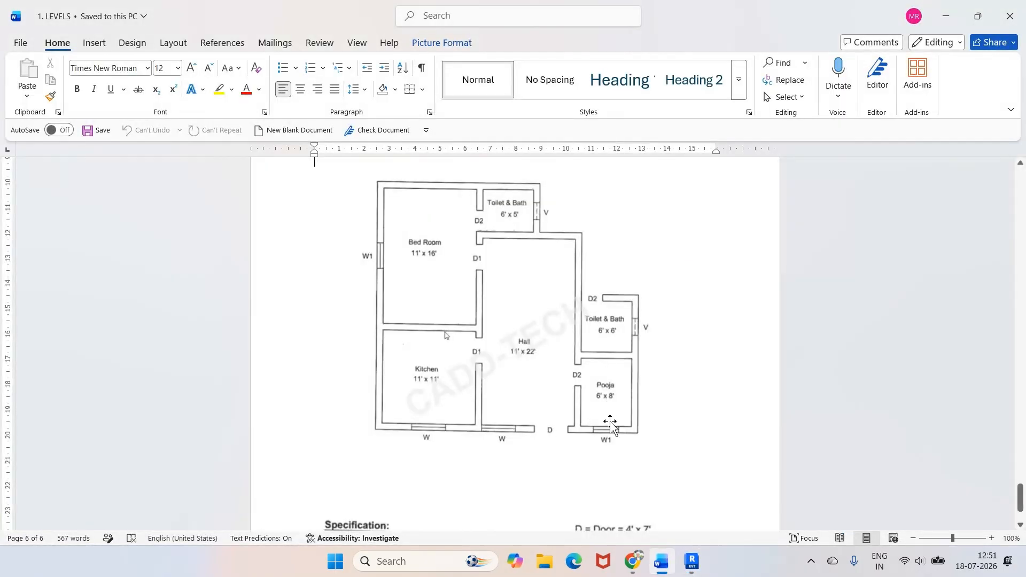
{"action": "mouse_move", "coordinate": [669, 566]}
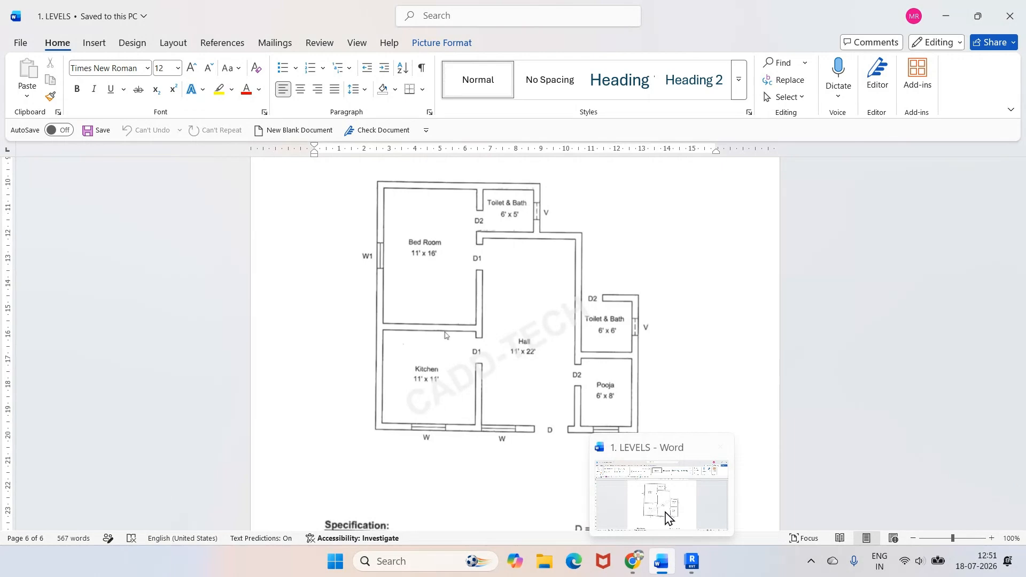
{"action": "left_click", "coordinate": [691, 561]}
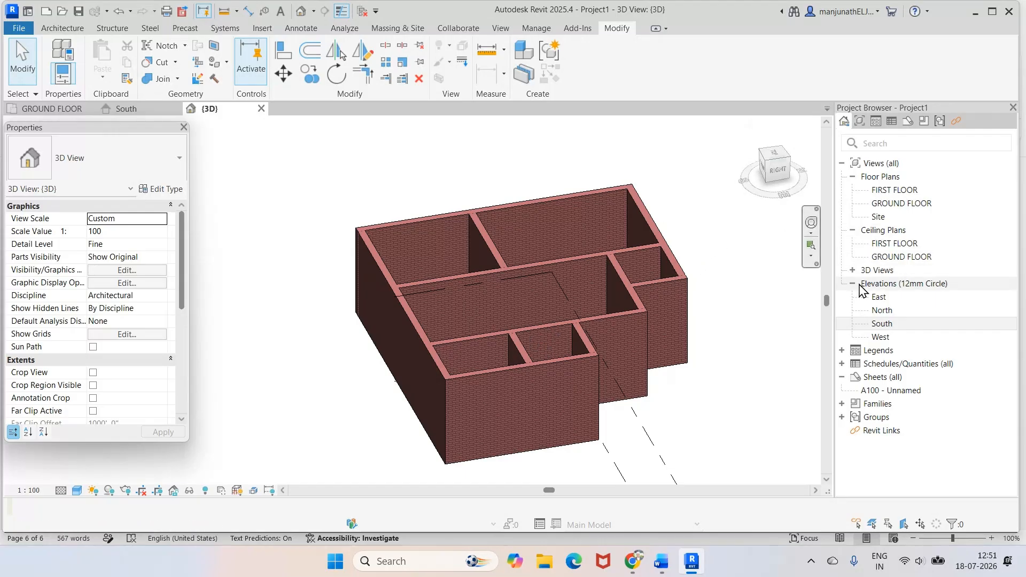
Open the South elevation with the FIRST FLOOR and GROUND FLOOR levels in view.
{"action": "left_click", "coordinate": [126, 109]}
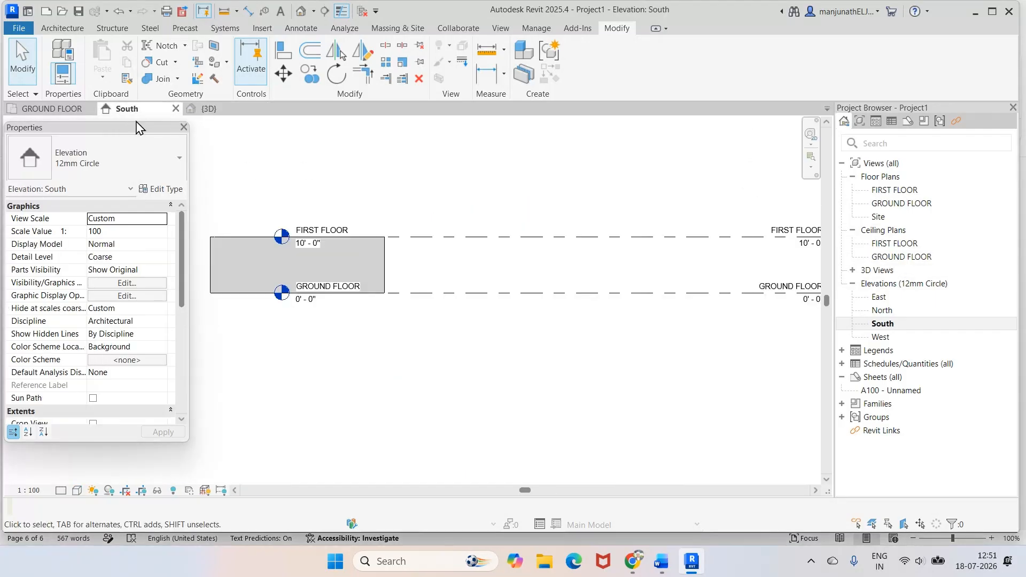
{"action": "scroll", "coordinate": [402, 238], "scroll_direction": "down", "scroll_amount": 2}
{"action": "scroll", "coordinate": [249, 241], "scroll_direction": "up", "scroll_amount": 3}
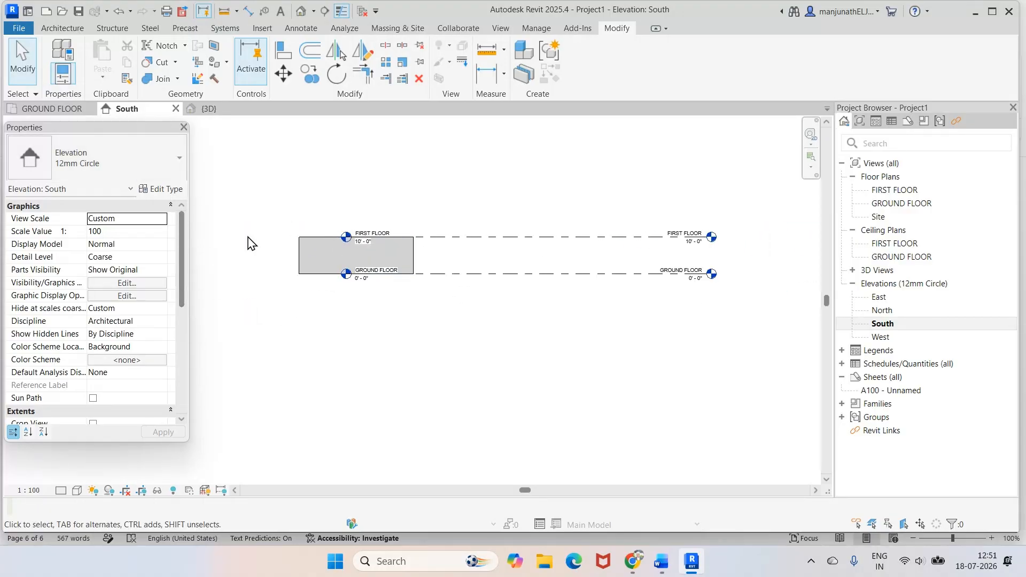
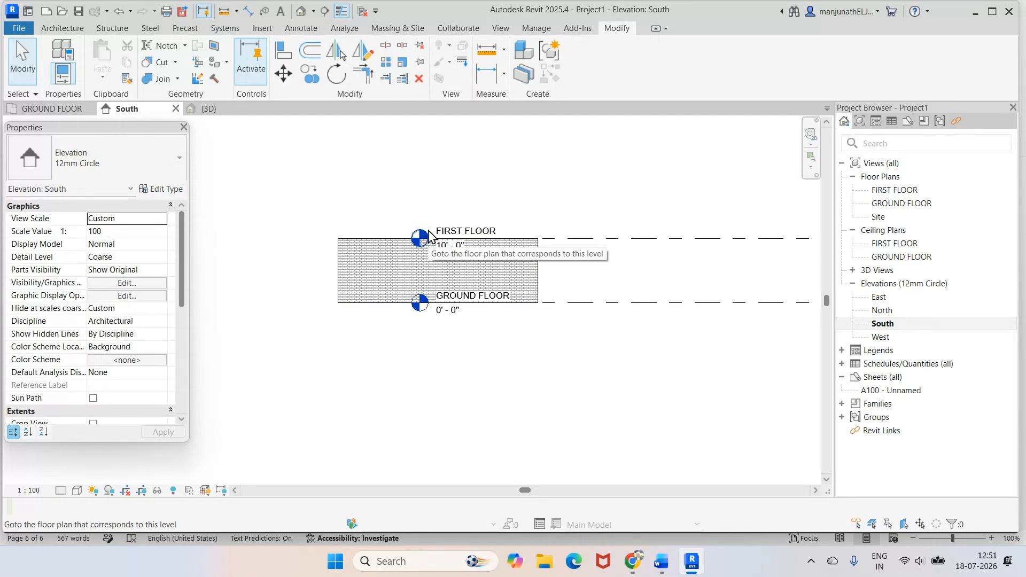
Try adding an elbow to the FIRST FLOOR level's west head, and undo it.
{"action": "scroll", "coordinate": [425, 238], "scroll_direction": "up", "scroll_amount": 2}
{"action": "left_click", "coordinate": [651, 244]}
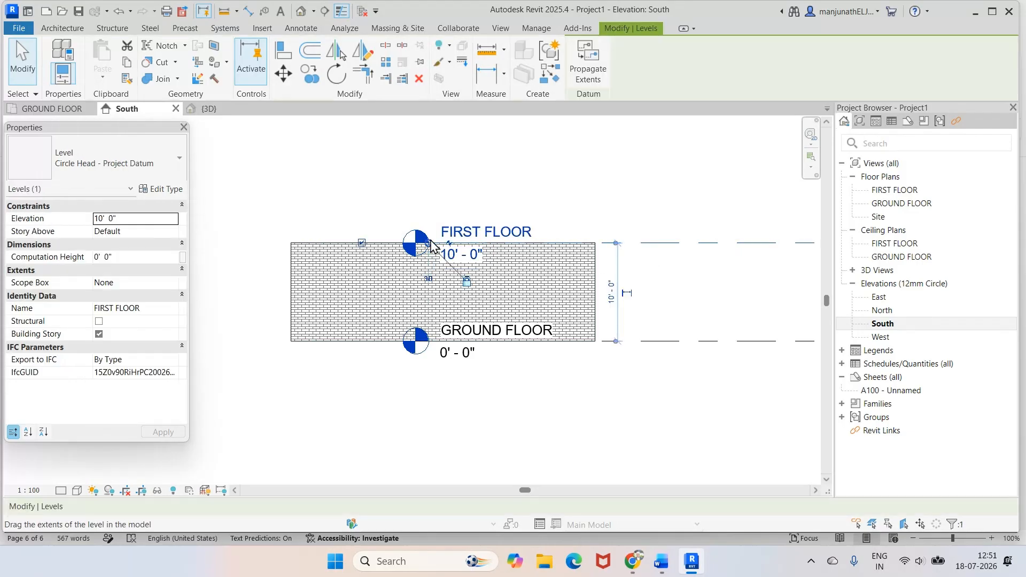
{"action": "left_click", "coordinate": [449, 244]}
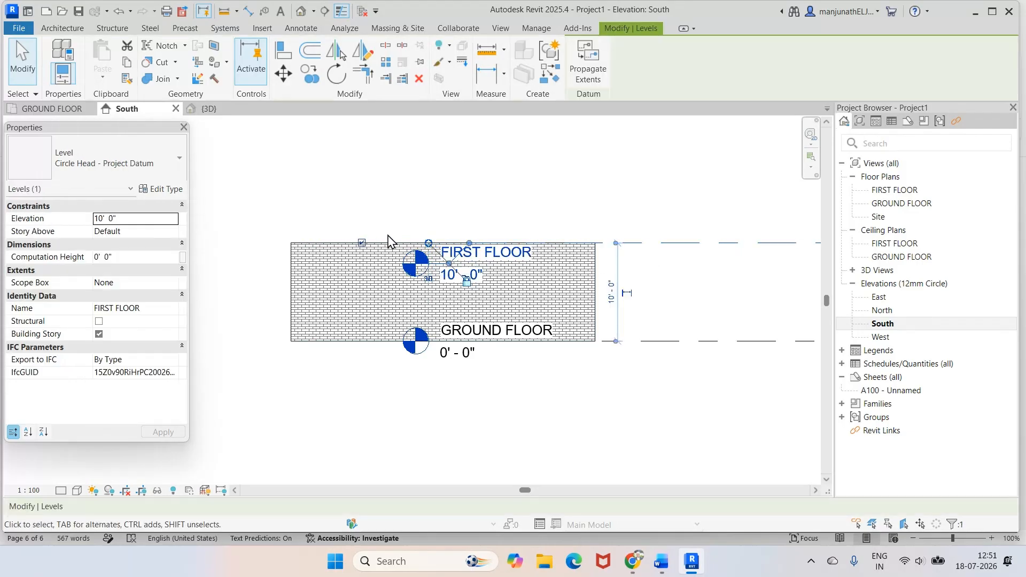
{"action": "key", "text": "ctrl+z"}
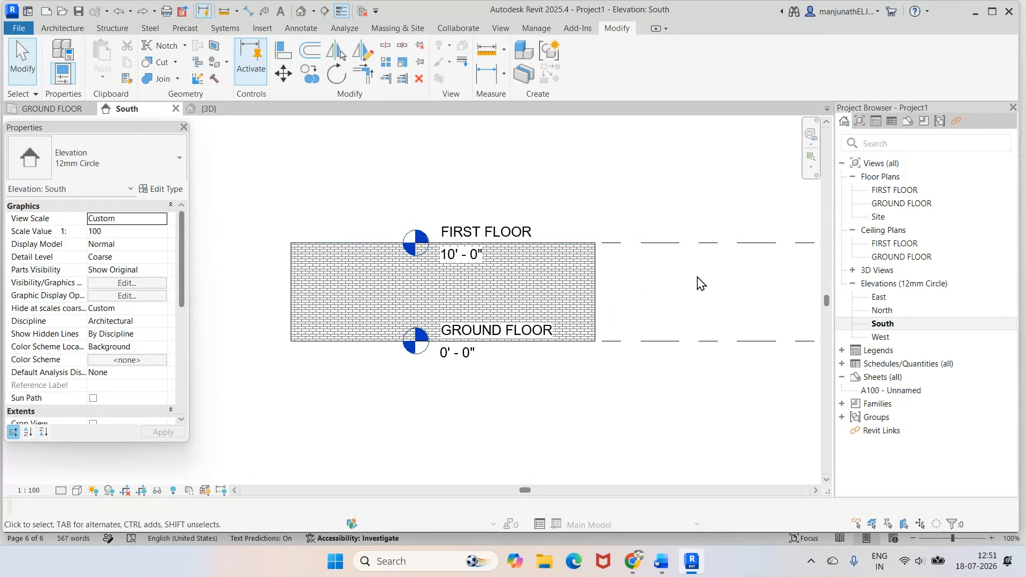
Add an elbow to the FIRST FLOOR level's west head and hide that level head.
{"action": "left_click", "coordinate": [680, 245]}
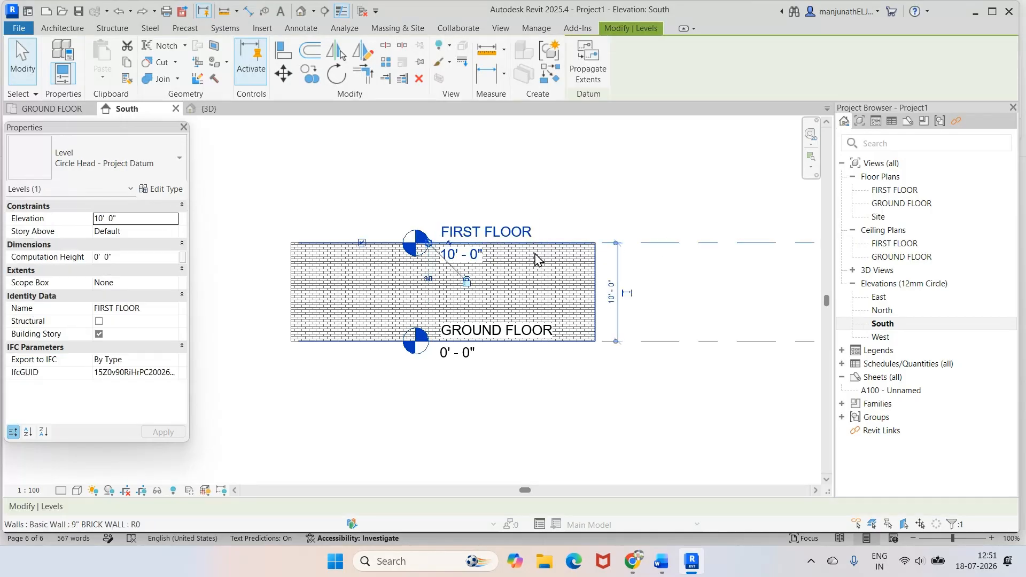
{"action": "left_click", "coordinate": [449, 244]}
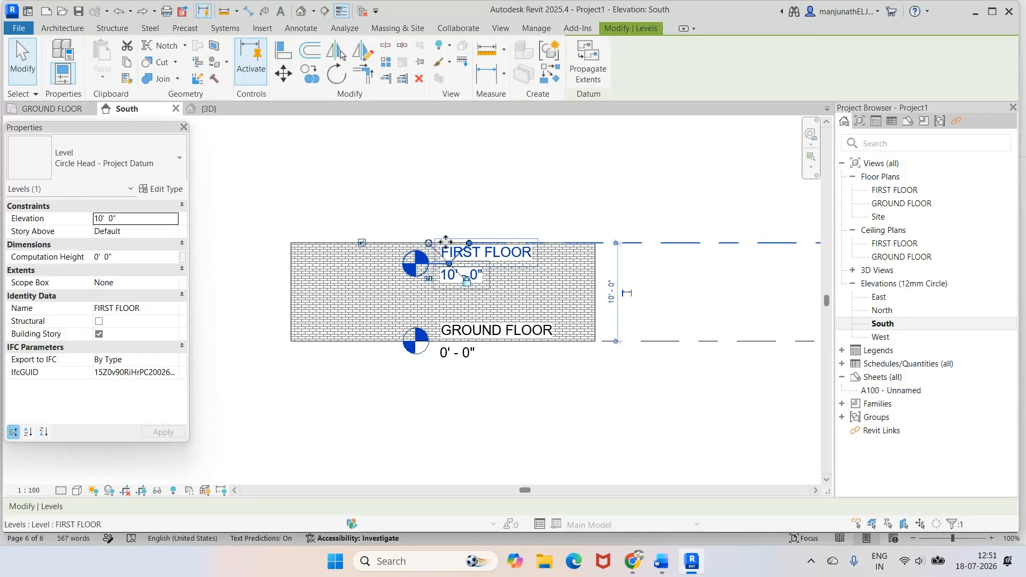
{"action": "left_click", "coordinate": [362, 243]}
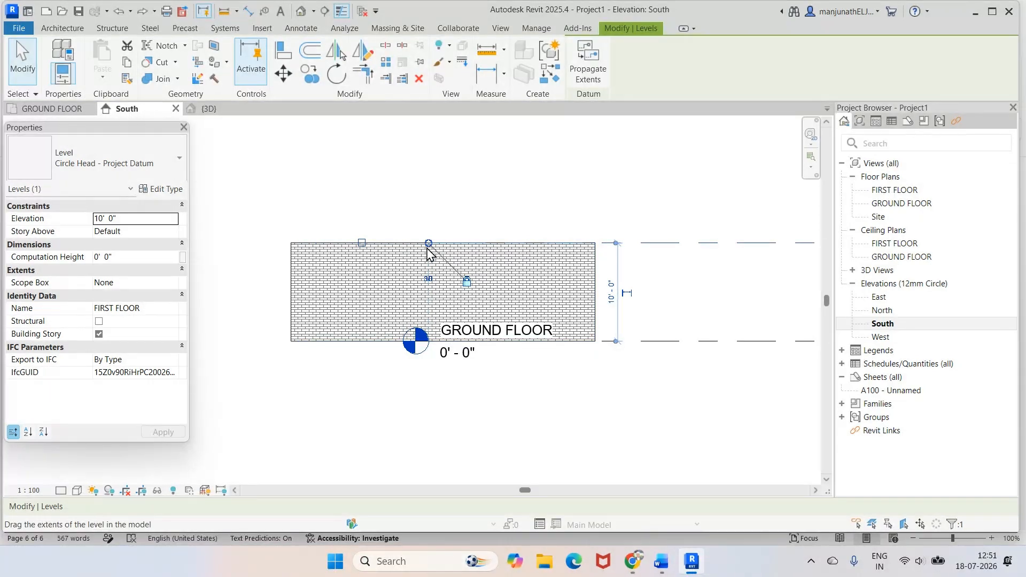
Extend the aligned west ends of both levels just beyond the wall and show the FIRST FLOOR head again.
{"action": "left_click_drag", "start_coordinate": [429, 244], "coordinate": [259, 244]}
{"action": "scroll", "coordinate": [307, 219], "scroll_direction": "down", "scroll_amount": 4}
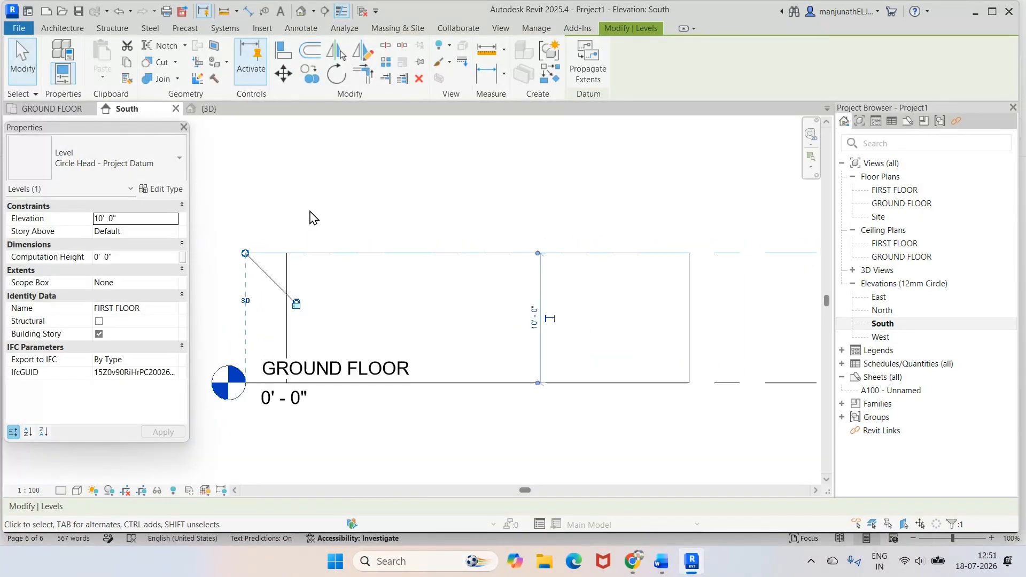
{"action": "scroll", "coordinate": [252, 235], "scroll_direction": "up", "scroll_amount": 3}
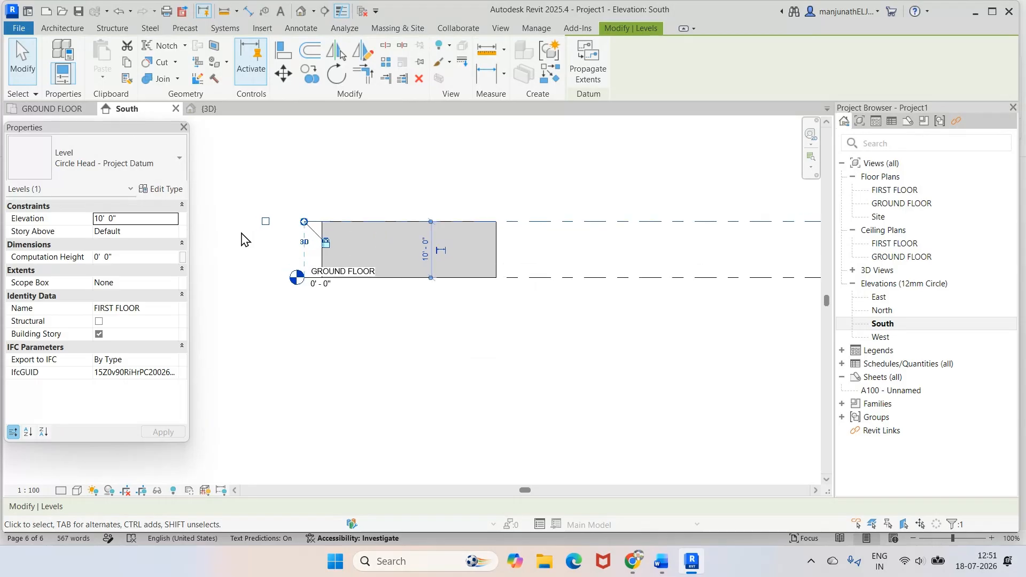
{"action": "left_click", "coordinate": [274, 220]}
{"action": "left_click", "coordinate": [274, 292]}
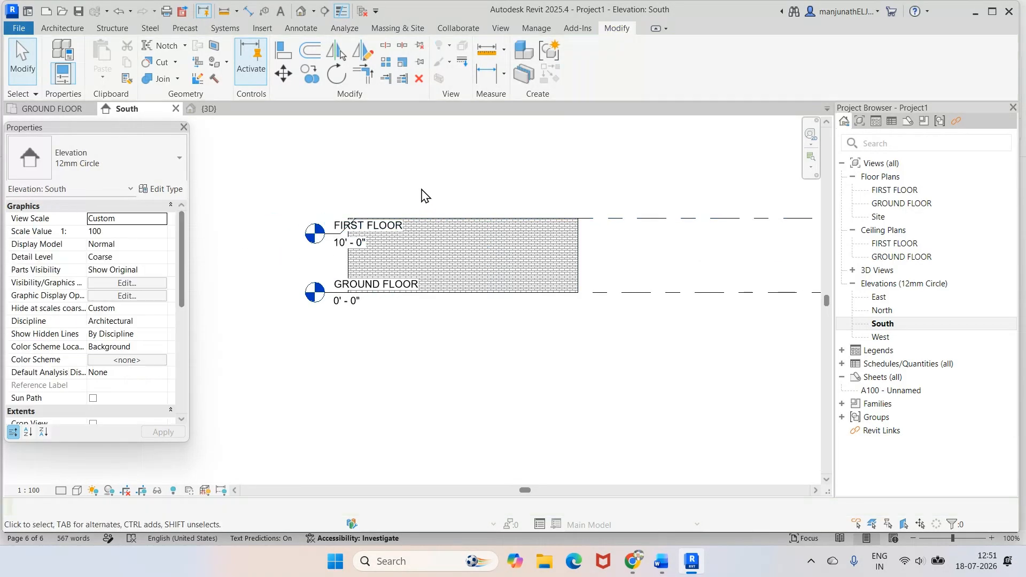
{"action": "scroll", "coordinate": [427, 187], "scroll_direction": "up", "scroll_amount": 1}
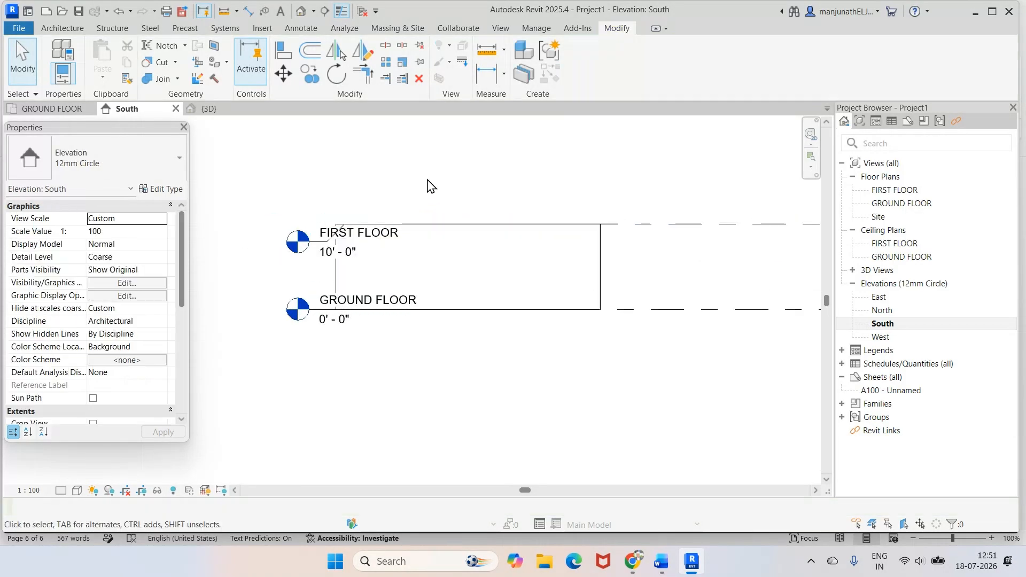
Straighten the elbow at the FIRST FLOOR level's west head so the head lines up with its level line.
{"action": "left_click", "coordinate": [319, 248]}
{"action": "left_click_drag", "start_coordinate": [321, 245], "coordinate": [321, 225]}
{"action": "left_click", "coordinate": [406, 172]}
{"action": "scroll", "coordinate": [591, 225], "scroll_direction": "up", "scroll_amount": 2}
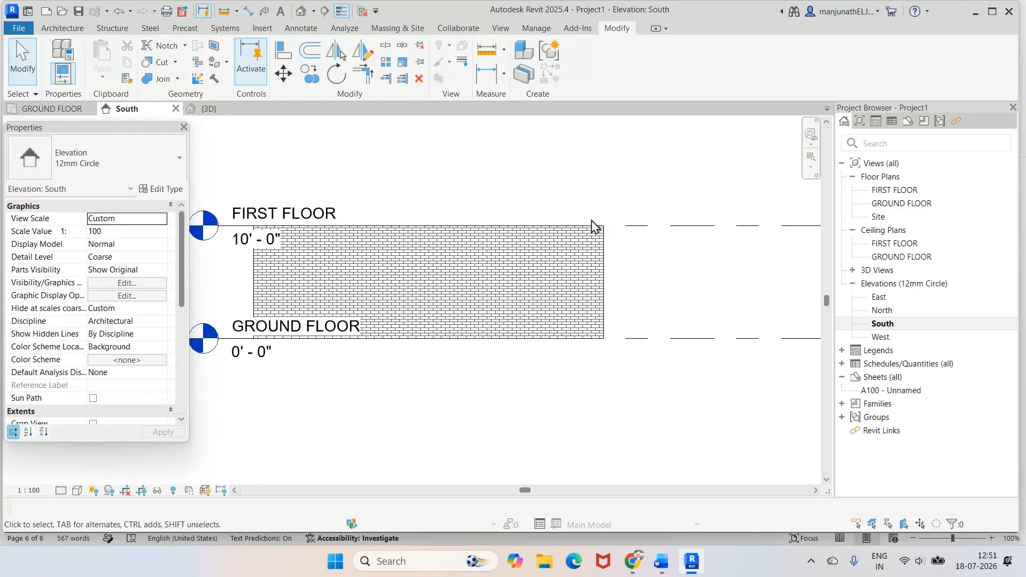
{"action": "scroll", "coordinate": [591, 225], "scroll_direction": "down", "scroll_amount": 3}
{"action": "scroll", "coordinate": [396, 259], "scroll_direction": "up", "scroll_amount": 2}
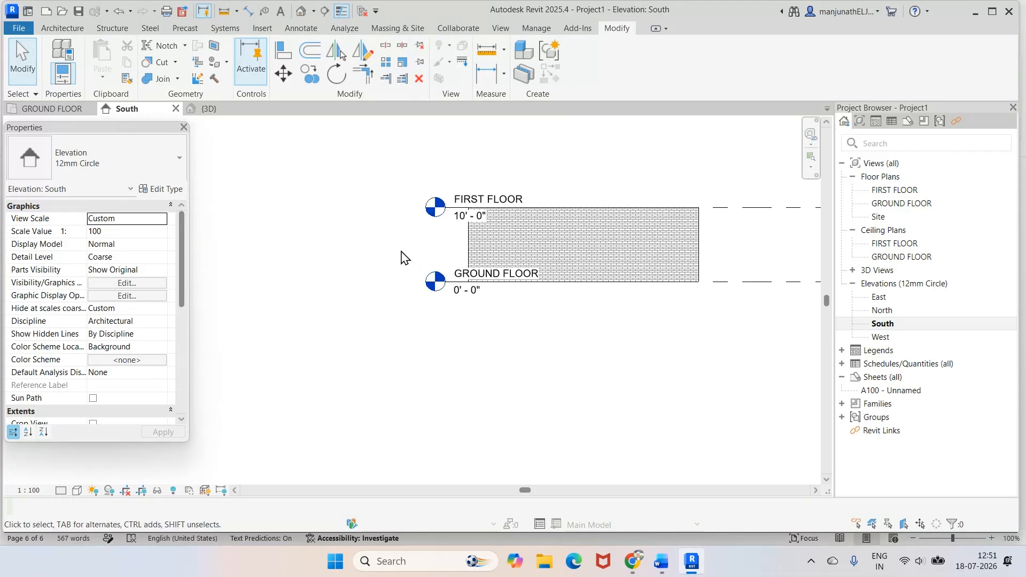
Extend the aligned west ends of the FIRST FLOOR and GROUND FLOOR levels well clear of the building.
{"action": "scroll", "coordinate": [405, 258], "scroll_direction": "up", "scroll_amount": 1}
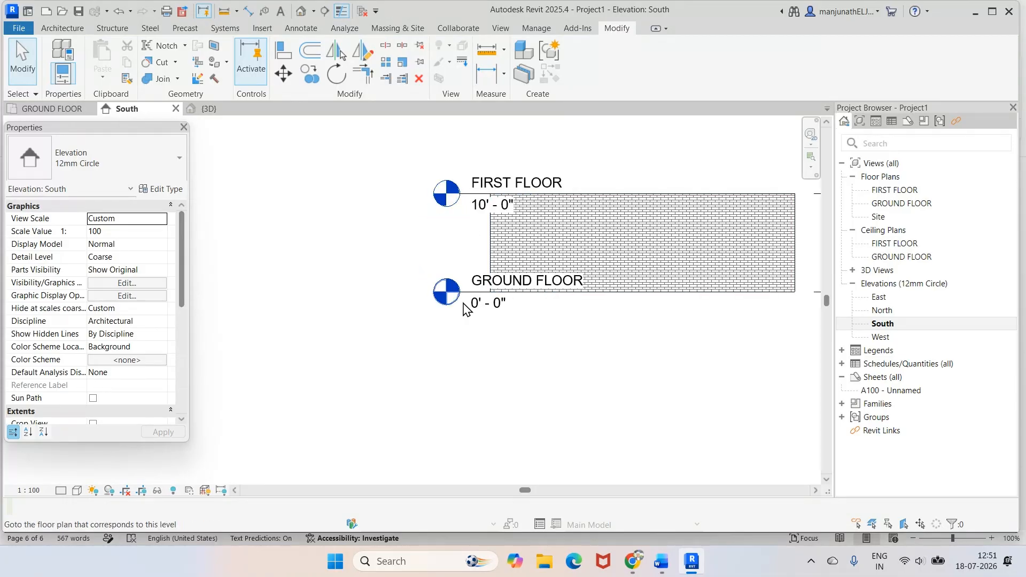
{"action": "left_click", "coordinate": [811, 195]}
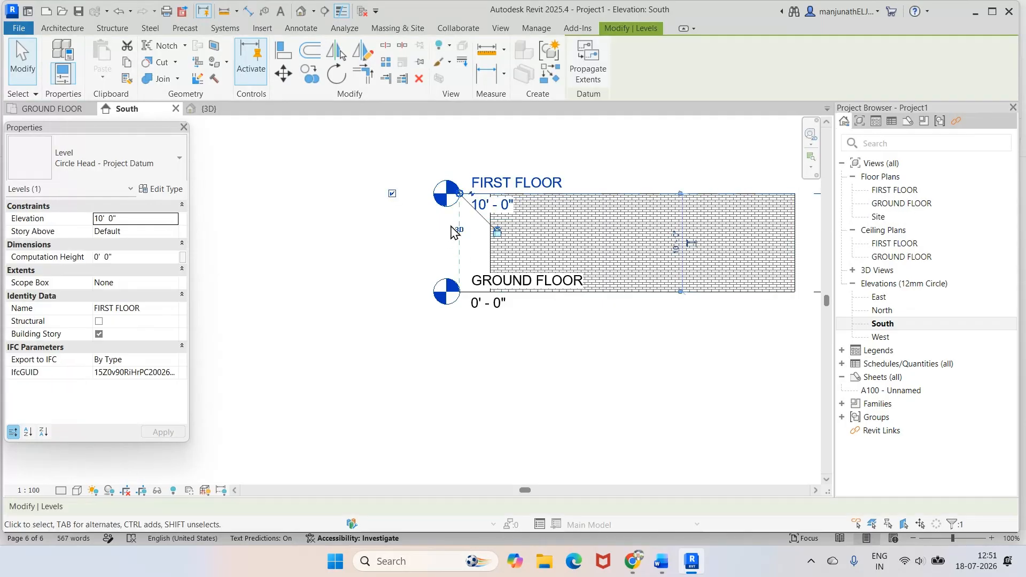
{"action": "left_click_drag", "start_coordinate": [460, 193], "coordinate": [342, 219]}
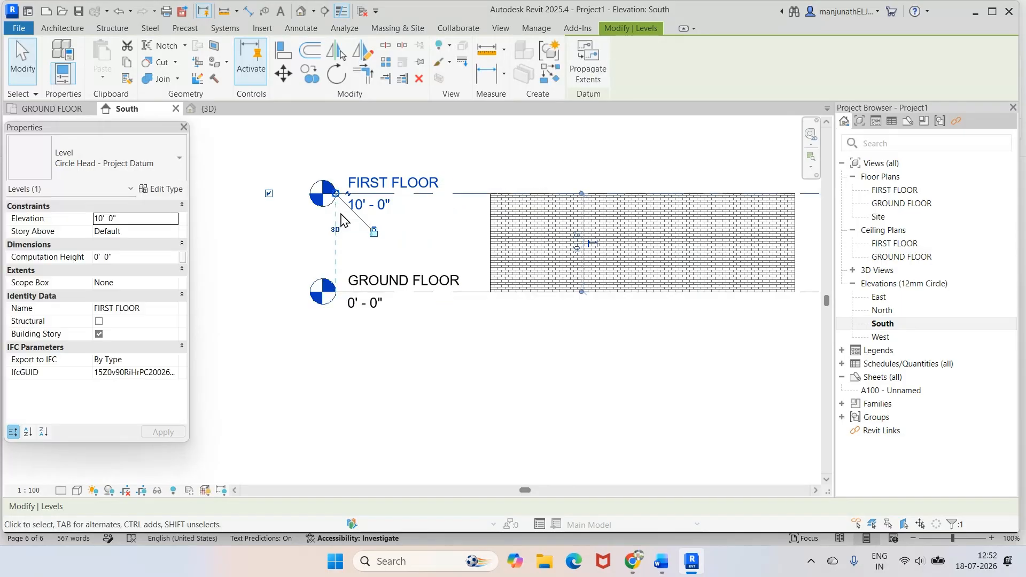
{"action": "left_click", "coordinate": [458, 165]}
{"action": "scroll", "coordinate": [528, 179], "scroll_direction": "down", "scroll_amount": 4}
{"action": "scroll", "coordinate": [693, 172], "scroll_direction": "up", "scroll_amount": 2}
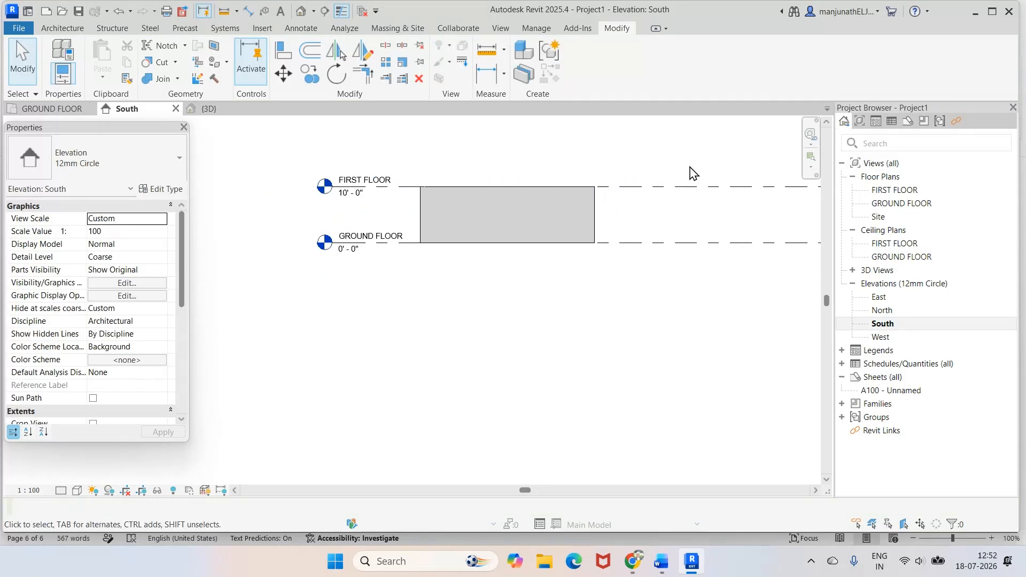
Shorten the aligned east ends of both levels so their heads sit close to the building's east side.
{"action": "scroll", "coordinate": [693, 172], "scroll_direction": "down", "scroll_amount": 4}
{"action": "scroll", "coordinate": [767, 148], "scroll_direction": "up", "scroll_amount": 2}
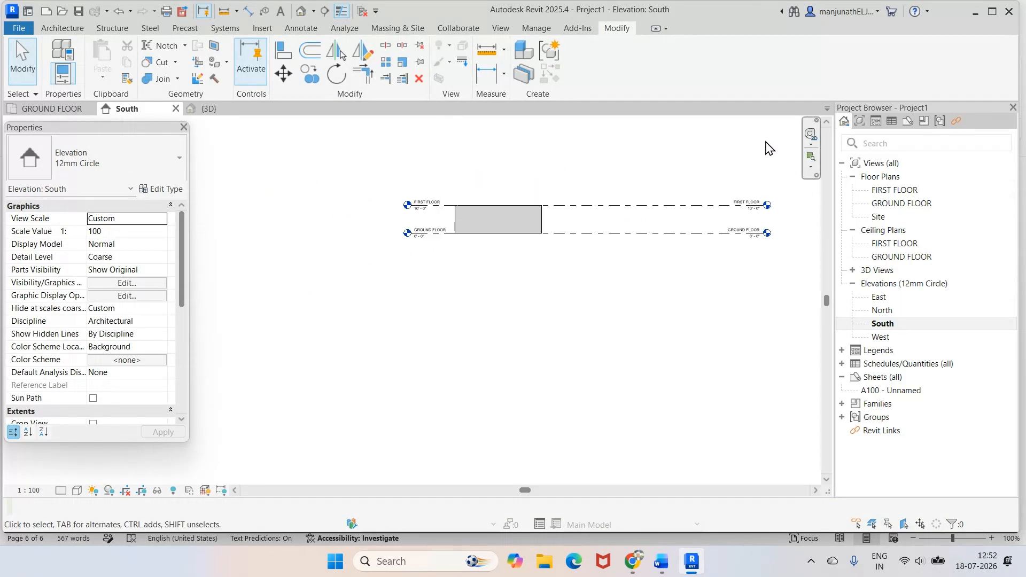
{"action": "scroll", "coordinate": [768, 148], "scroll_direction": "up", "scroll_amount": 2}
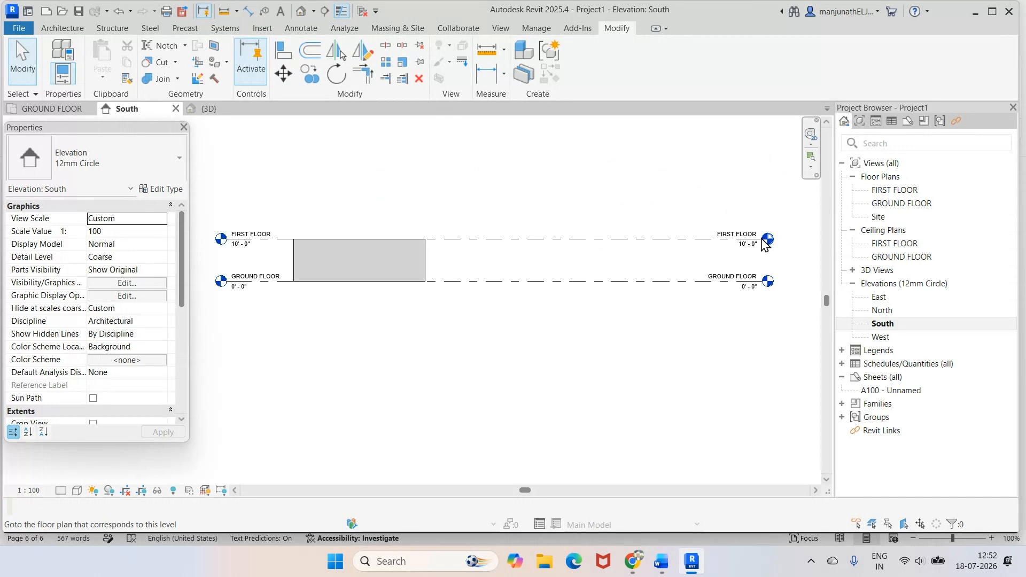
{"action": "left_click", "coordinate": [700, 239]}
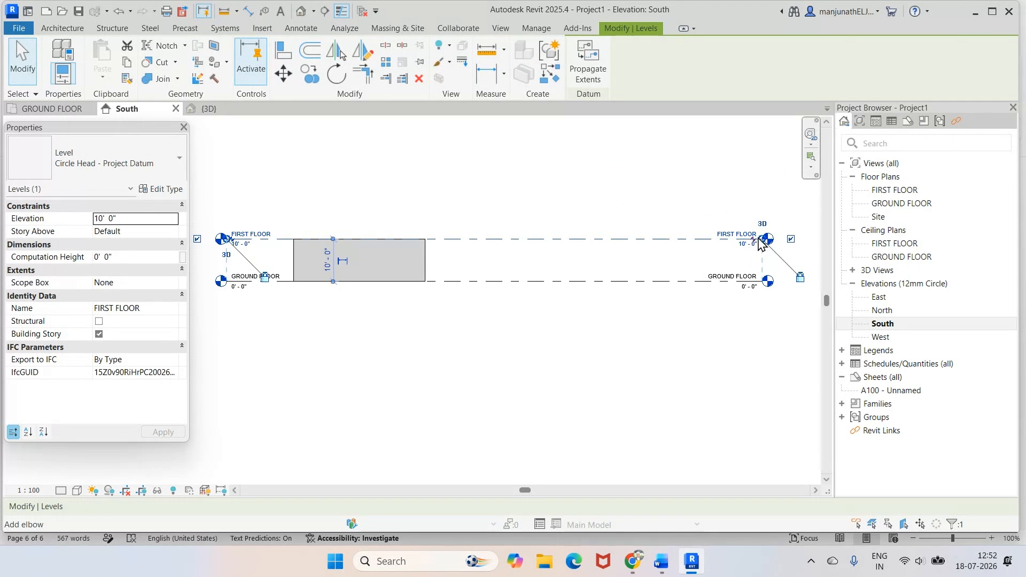
{"action": "left_click_drag", "start_coordinate": [762, 243], "coordinate": [488, 241]}
{"action": "left_click", "coordinate": [546, 219]}
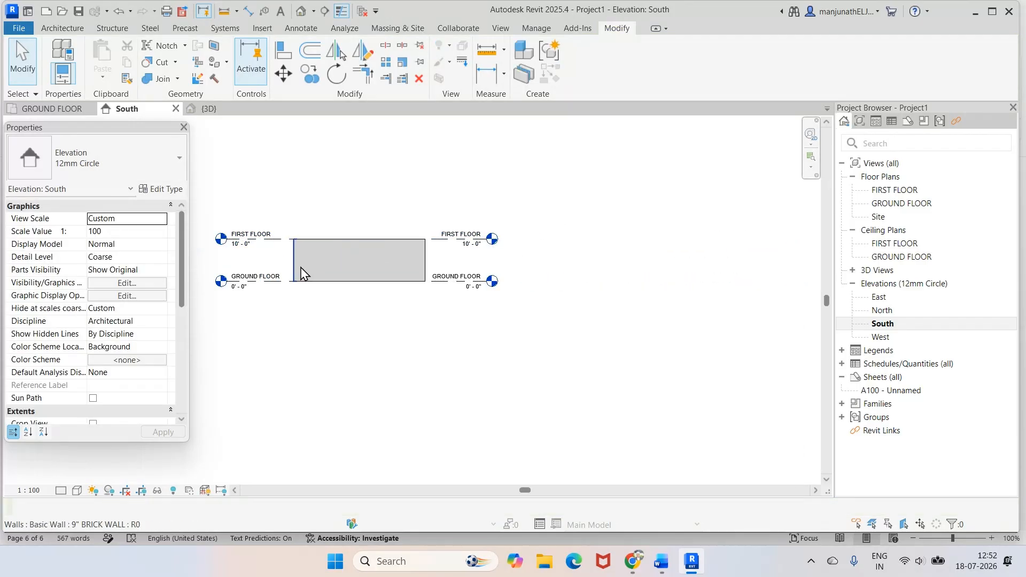
{"action": "scroll", "coordinate": [307, 268], "scroll_direction": "up", "scroll_amount": 4}
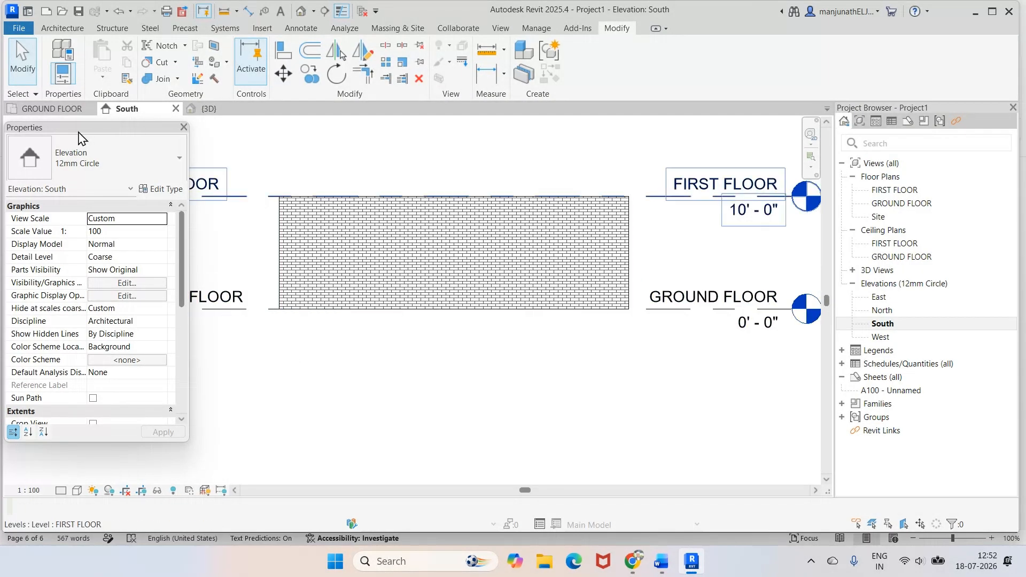
Open the GROUND FLOOR plan and check its room layout against the plan in the Word document.
{"action": "key", "text": "ctrl+Tab"}
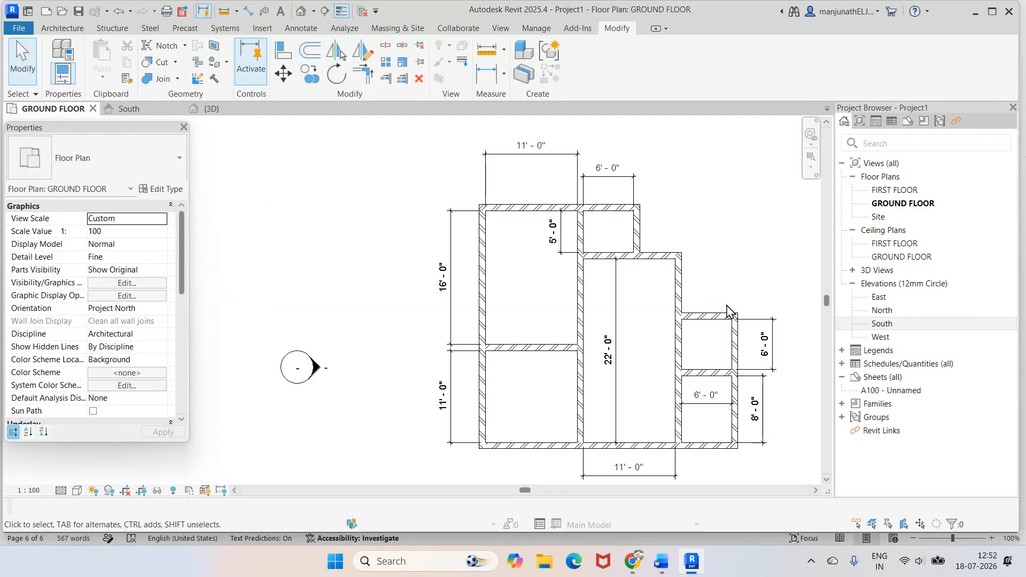
{"action": "left_click", "coordinate": [661, 562]}
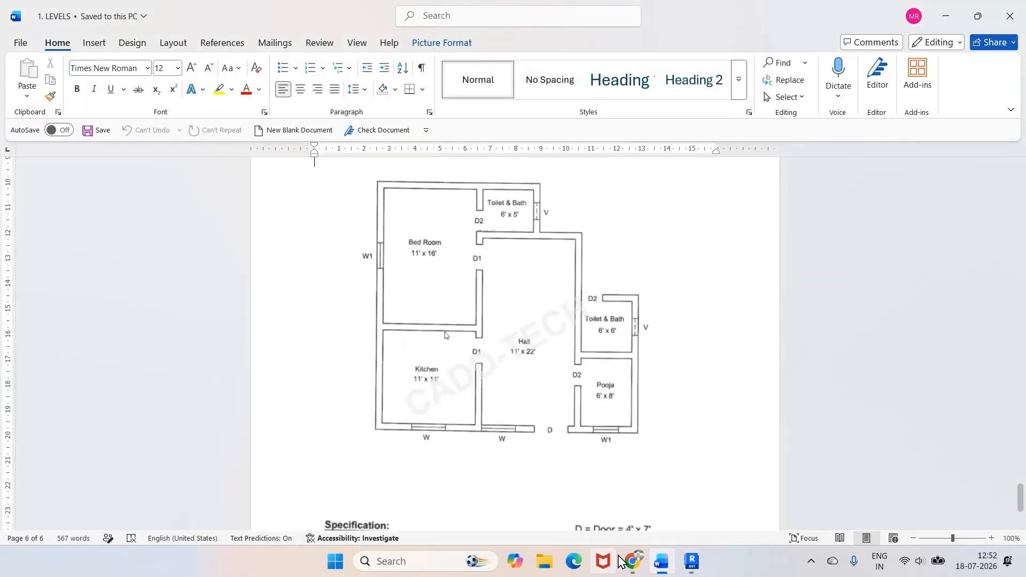
{"action": "left_click", "coordinate": [690, 567]}
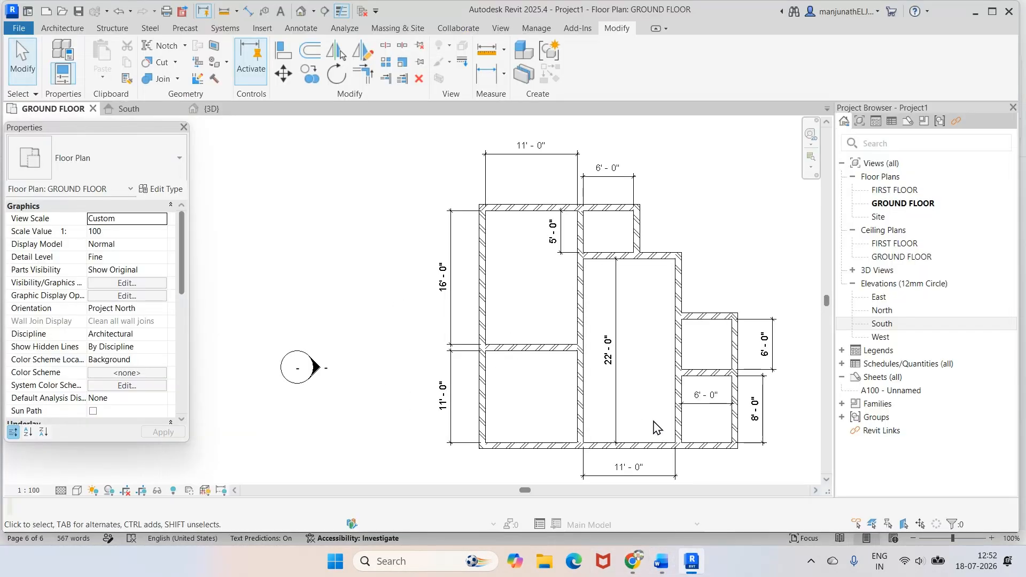